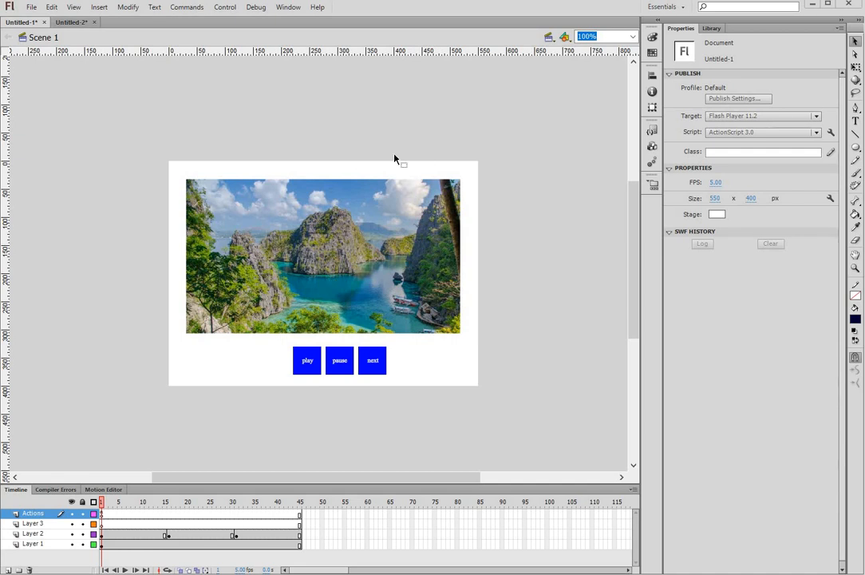
Step: Run Control > Test Scene to preview the three-photo slideshow in a test window
left_click(225, 7)
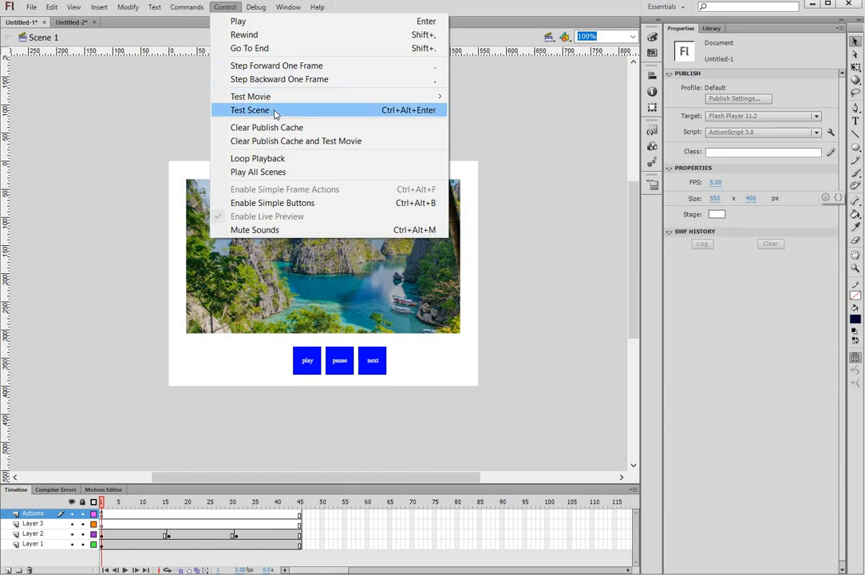
left_click(275, 111)
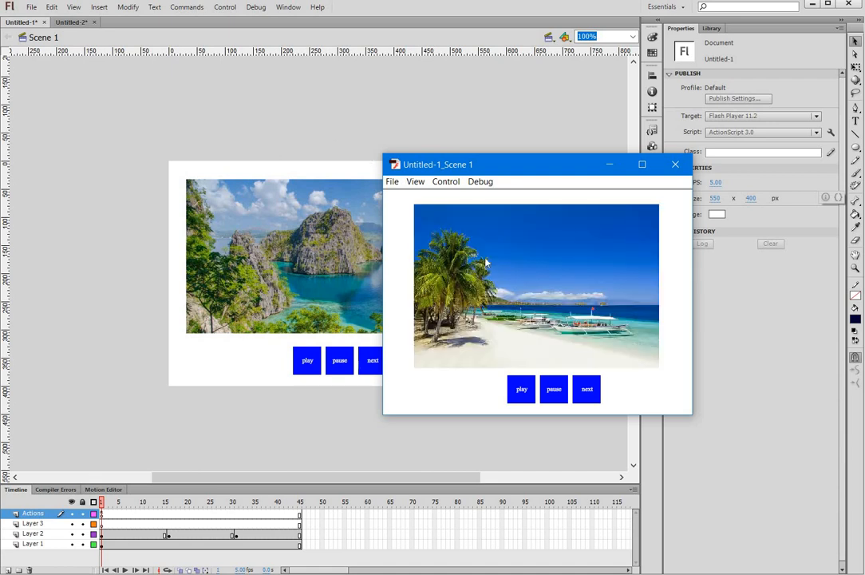
Step: Try pause and play, then step with next from the lagoon to the beach and street photos
left_click(553, 388)
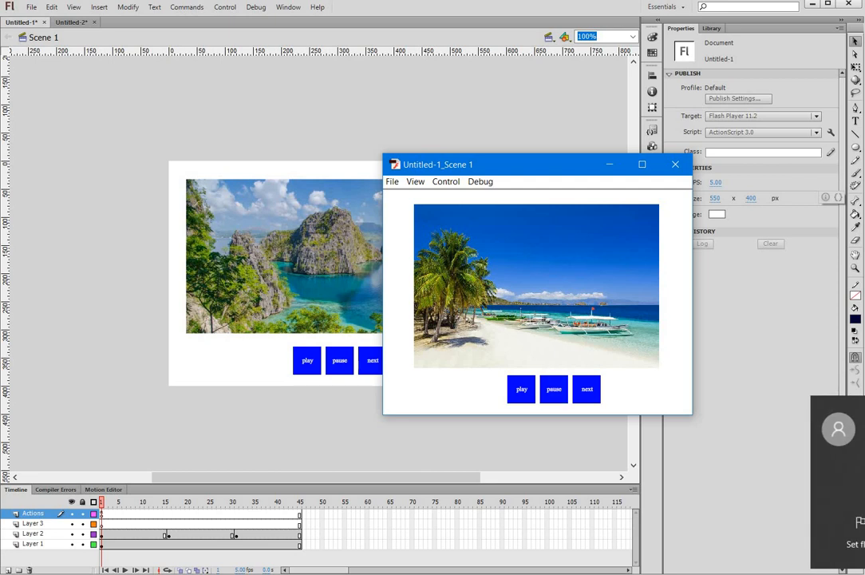
left_click(587, 388)
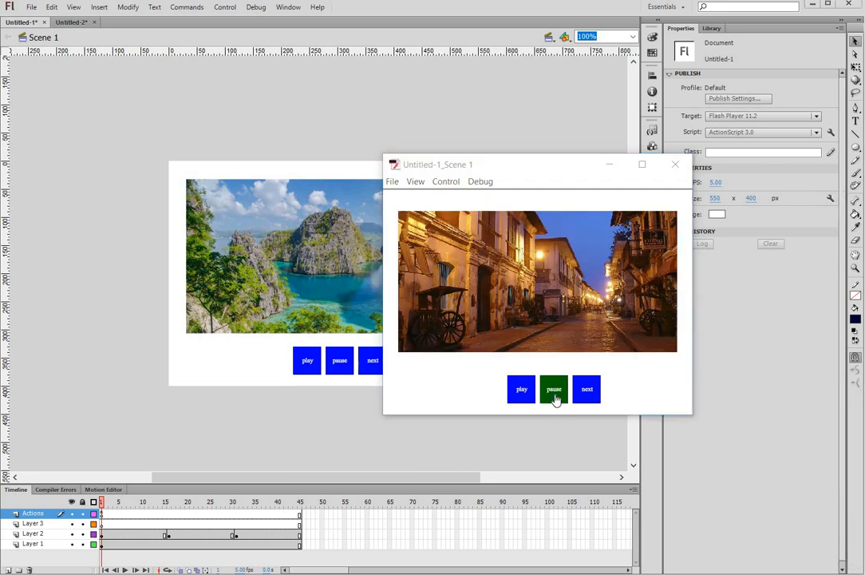
left_click(521, 389)
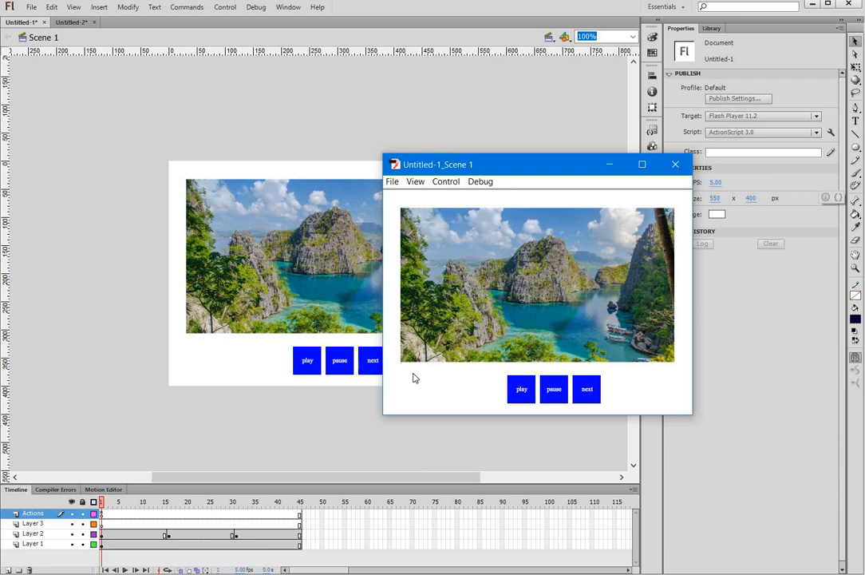
left_click(587, 389)
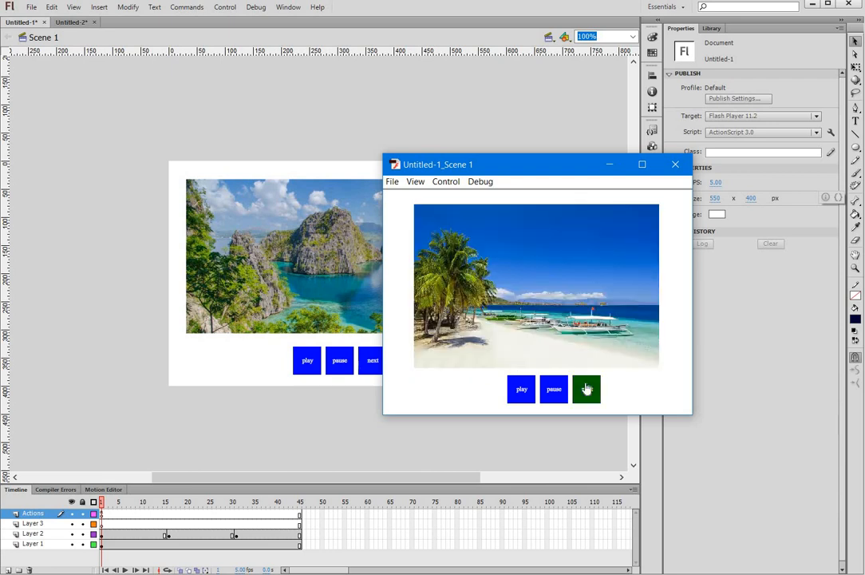
left_click(587, 389)
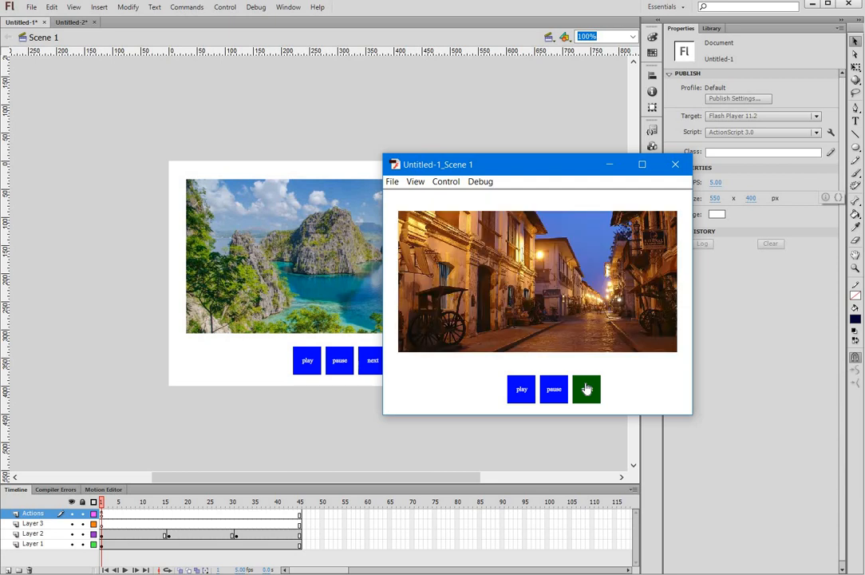
left_click(587, 389)
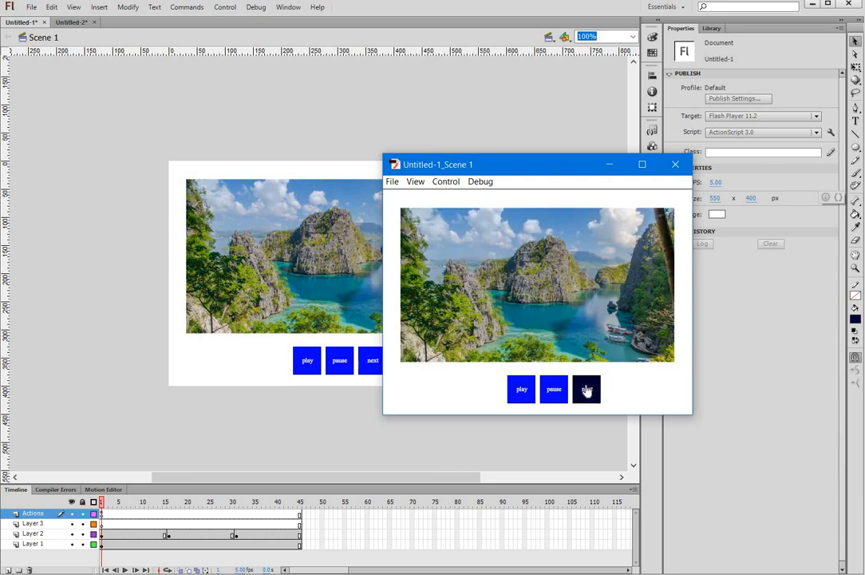
left_click(587, 389)
left_click(588, 392)
left_click(587, 391)
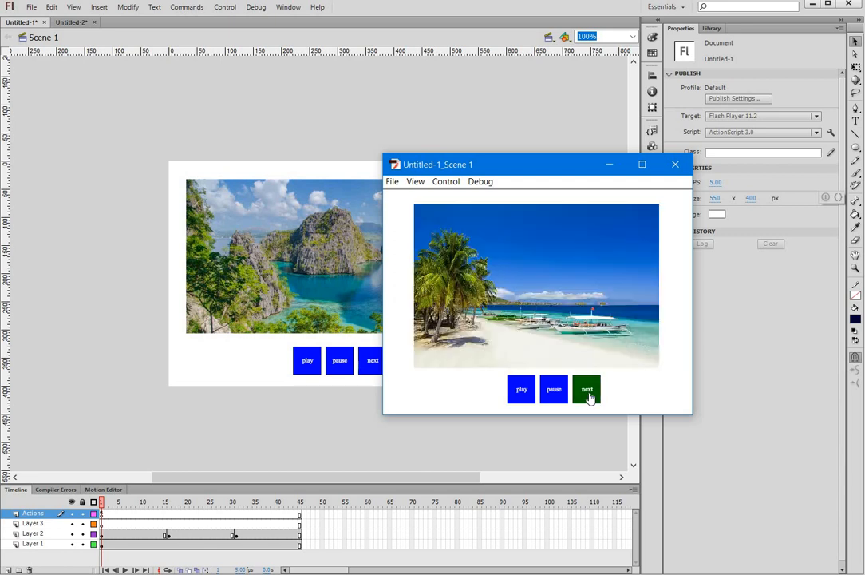
left_click(588, 391)
Step: Keep cycling through the photos with next, then close the test preview window
left_click(588, 391)
left_click(587, 391)
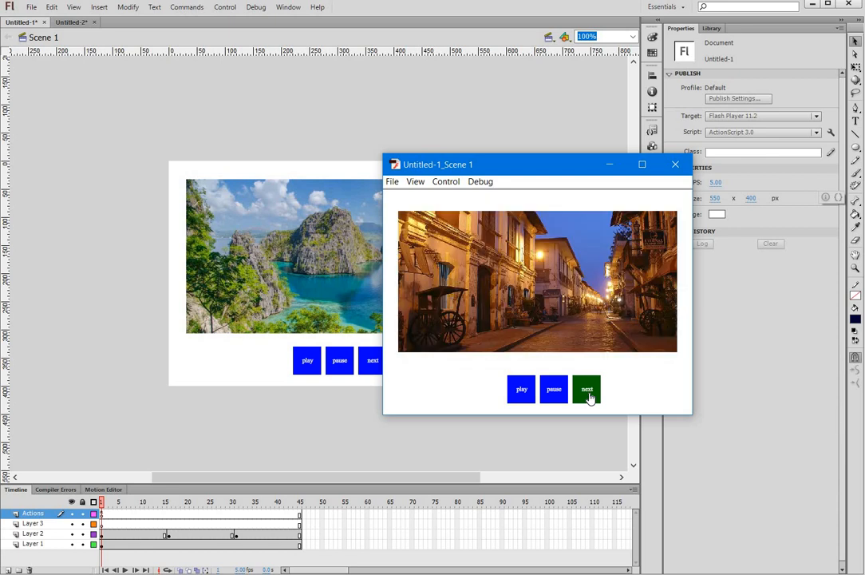
left_click(587, 391)
left_click(587, 391)
left_click(588, 394)
left_click(588, 393)
left_click(588, 394)
left_click(588, 393)
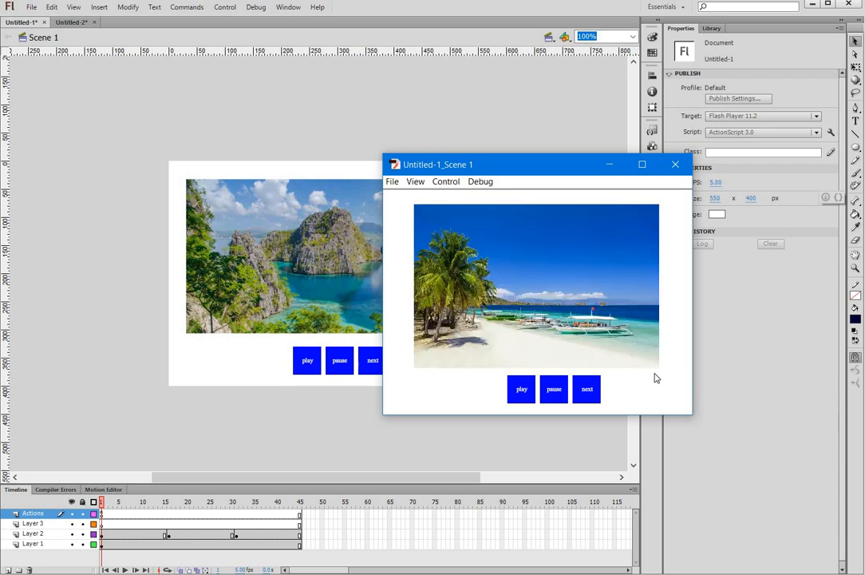
left_click(675, 165)
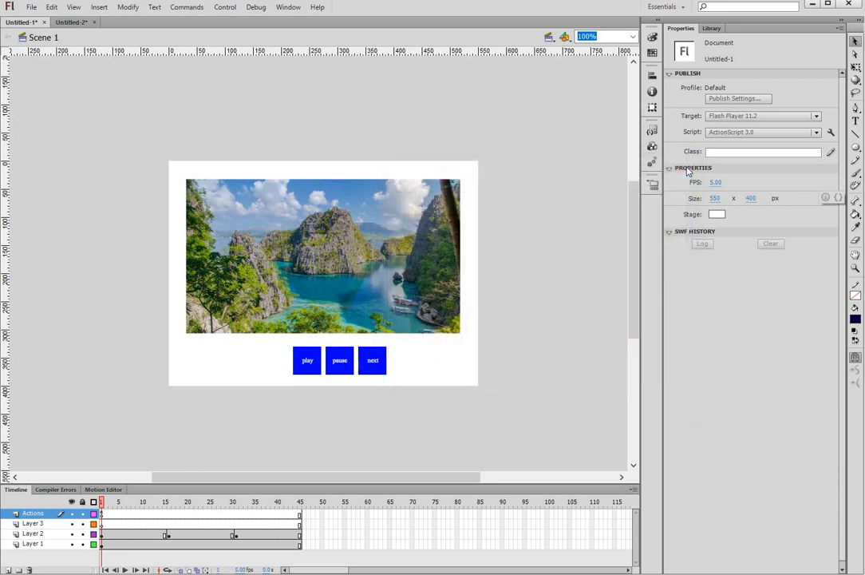
Step: Create a new ActionScript 3.0 document, Untitled-3, with File > New
left_click(32, 8)
left_click(48, 24)
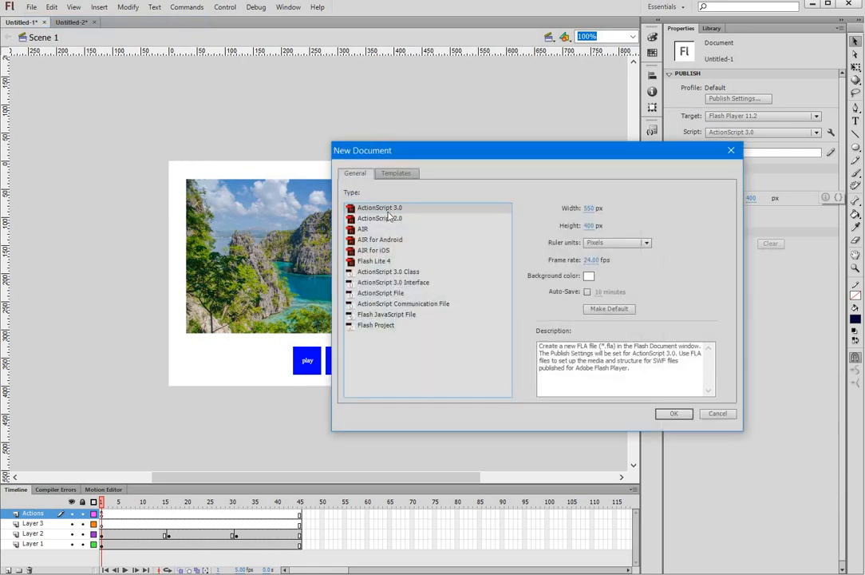
left_click(673, 414)
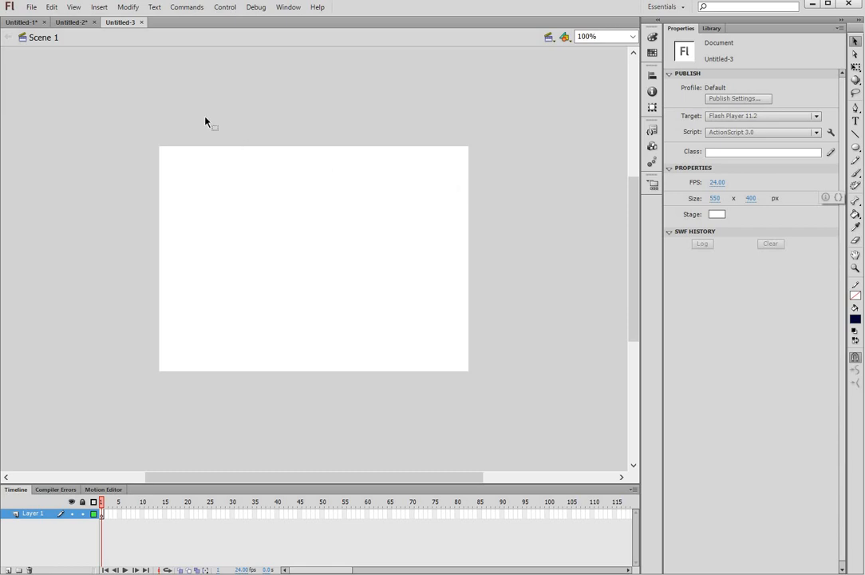
Step: Create a new Button-type symbol named btn_play and open it for editing
left_click(98, 8)
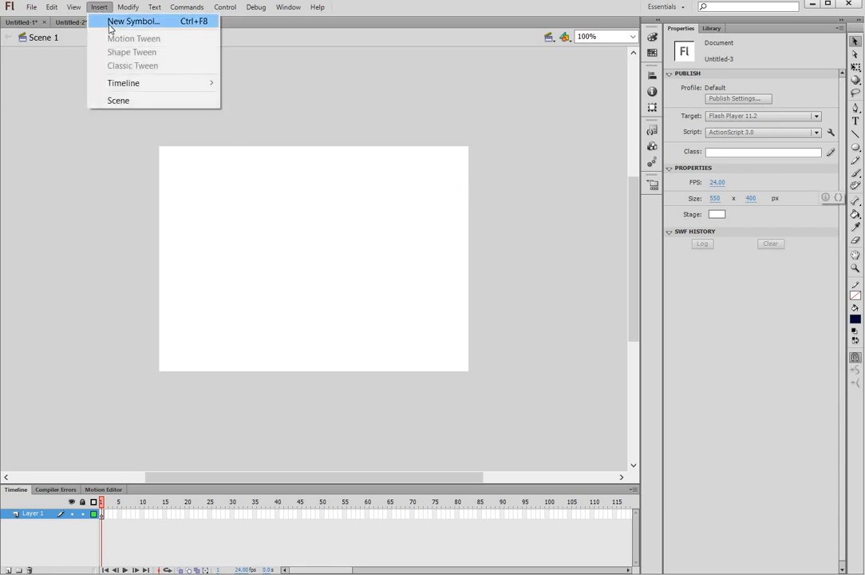
left_click(110, 24)
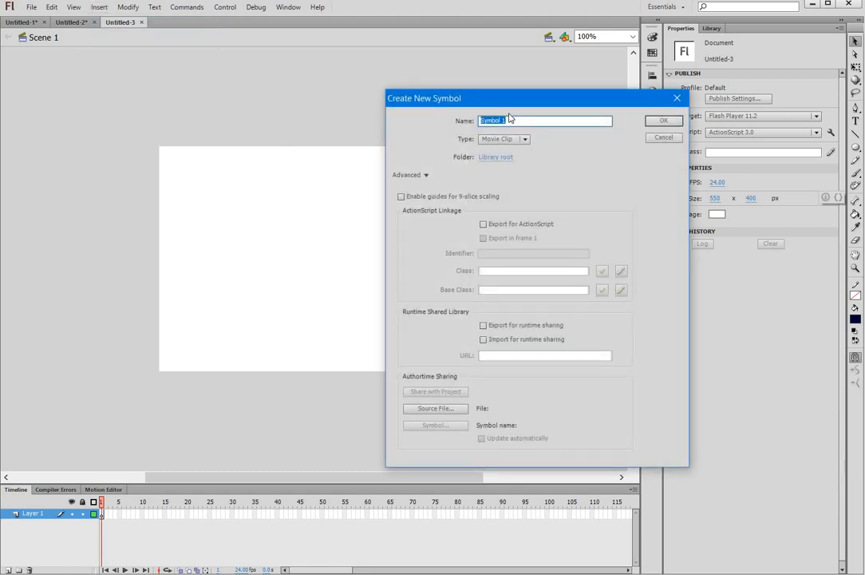
type("btn_play")
left_click(525, 139)
left_click(519, 165)
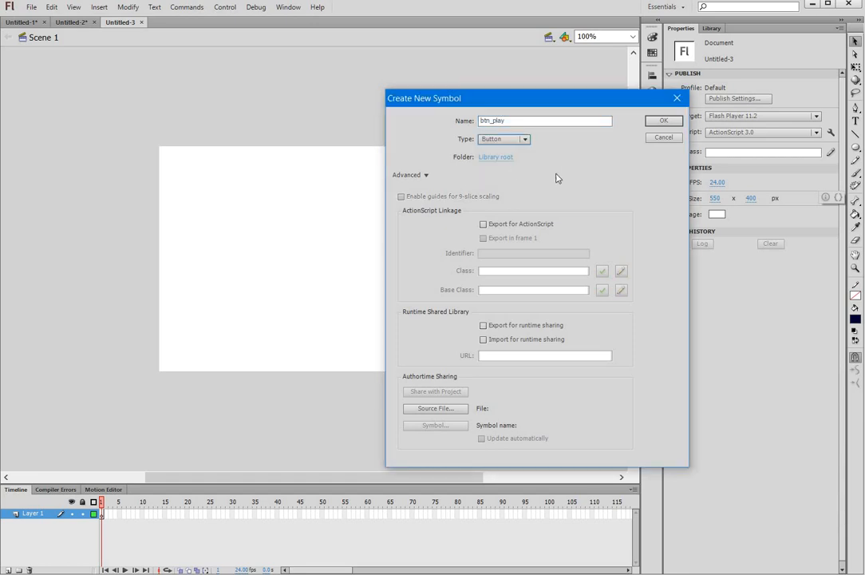
left_click(662, 122)
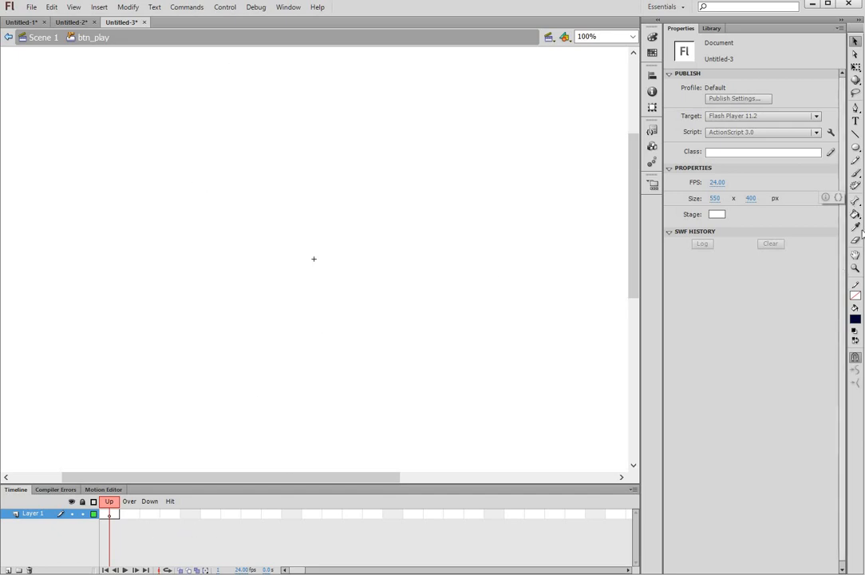
Step: Draw a dark rectangle near the stage centre and select it
left_click(855, 151)
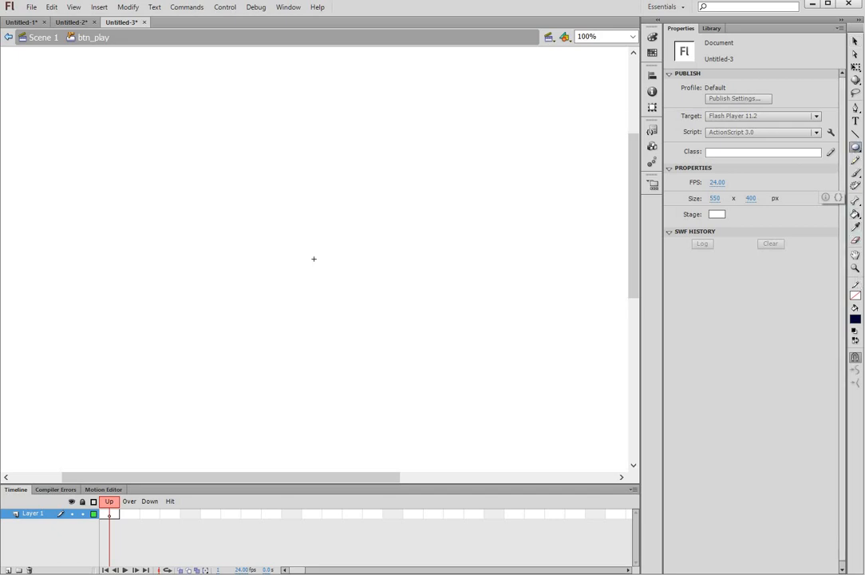
left_click(855, 148)
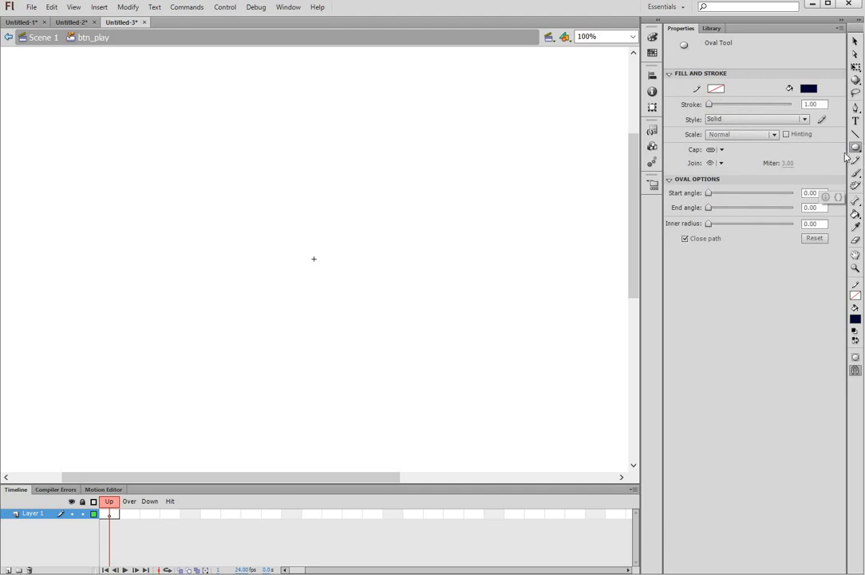
key("r")
left_click_drag(289, 238, 339, 287)
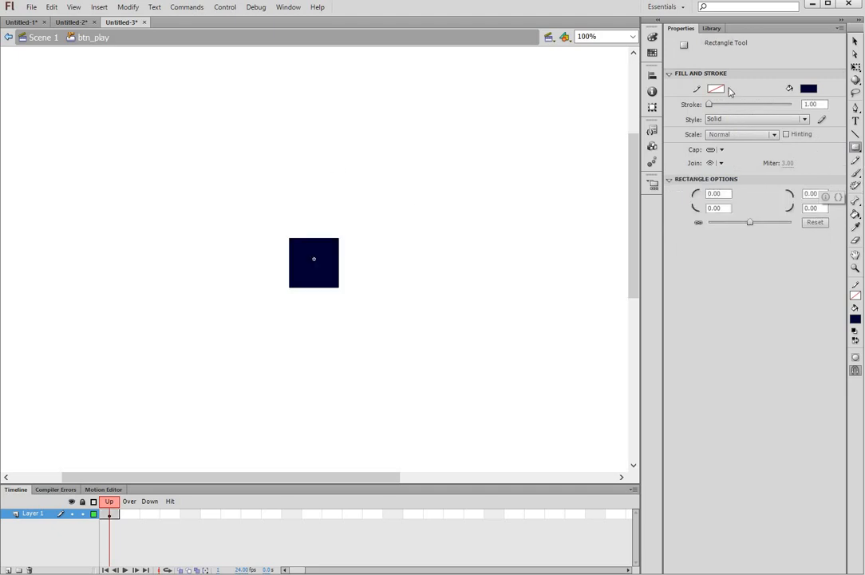
left_click(856, 42)
left_click_drag(237, 330, 402, 204)
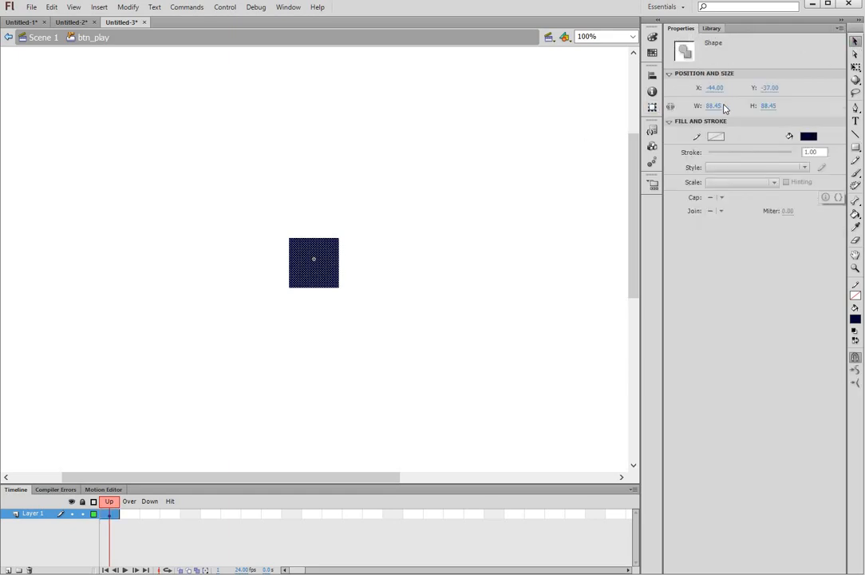
Step: Make the shape a 50×50 square positioned at X -25, Y -25
left_click(716, 106)
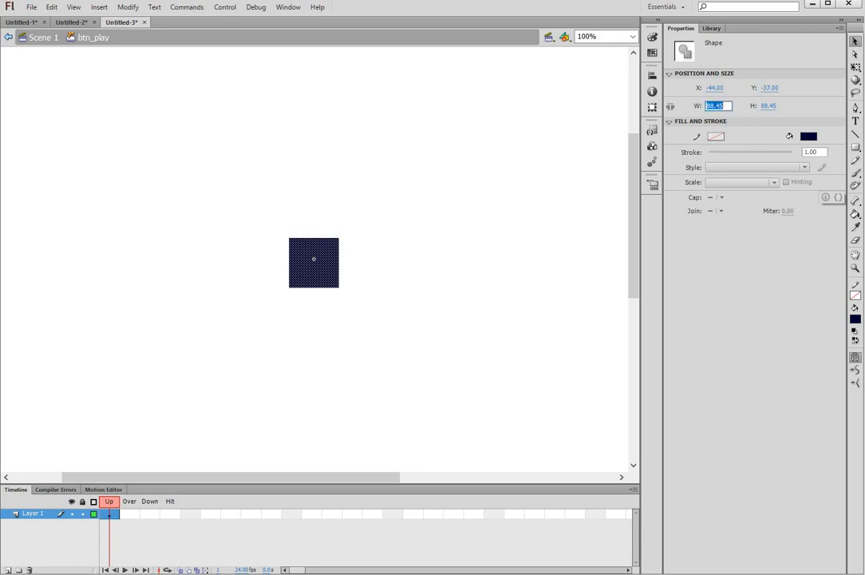
type("50")
key("Tab")
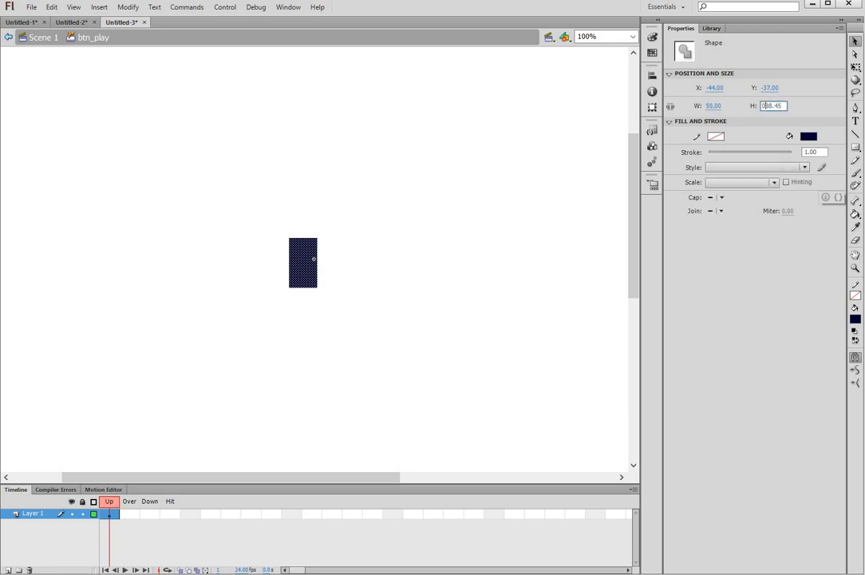
left_click(715, 89)
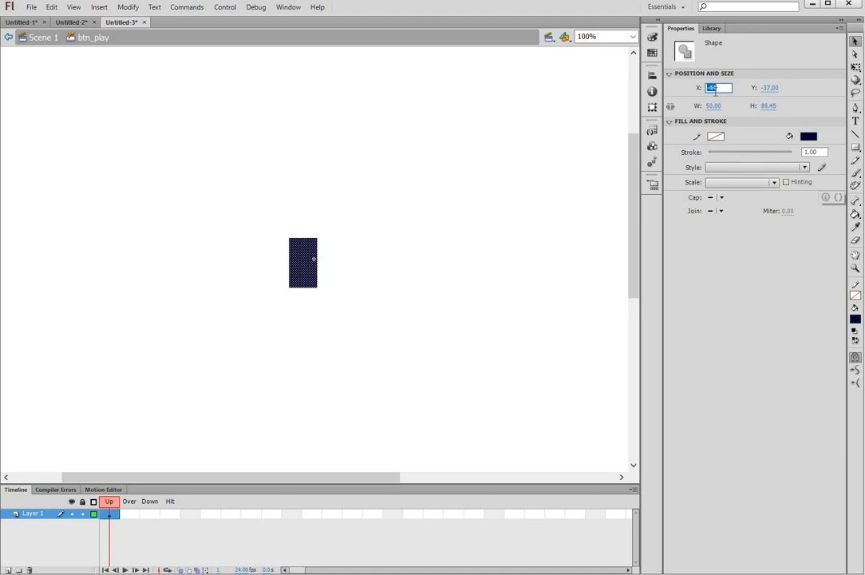
type("-25")
key("Tab")
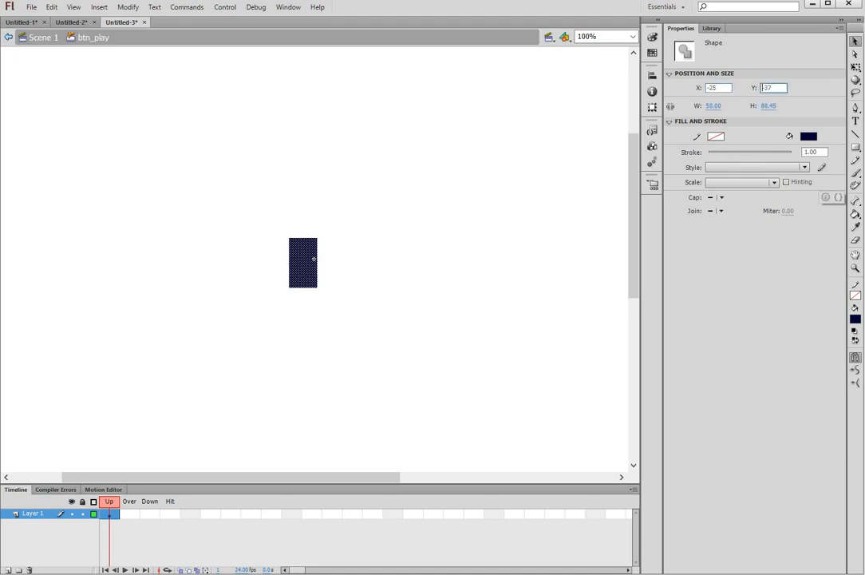
type("-25")
key("Return")
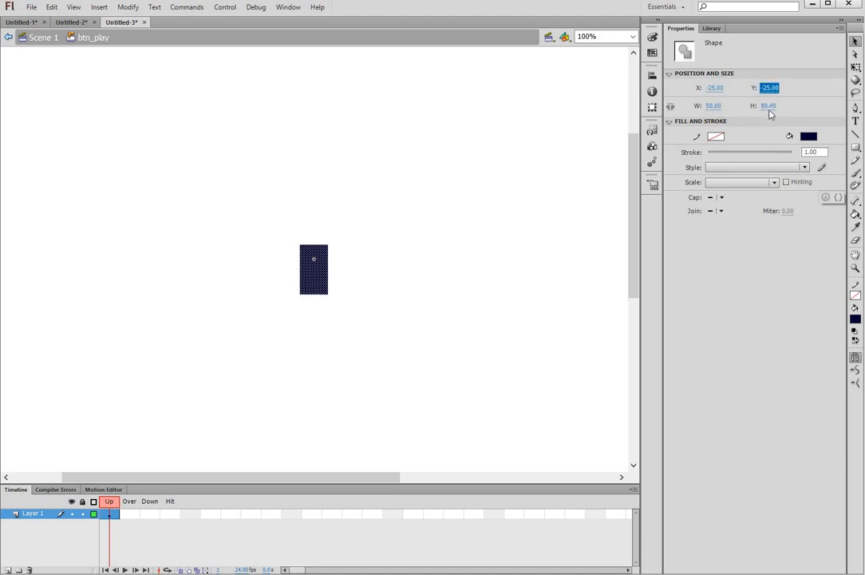
left_click(771, 105)
type("50")
key("Return")
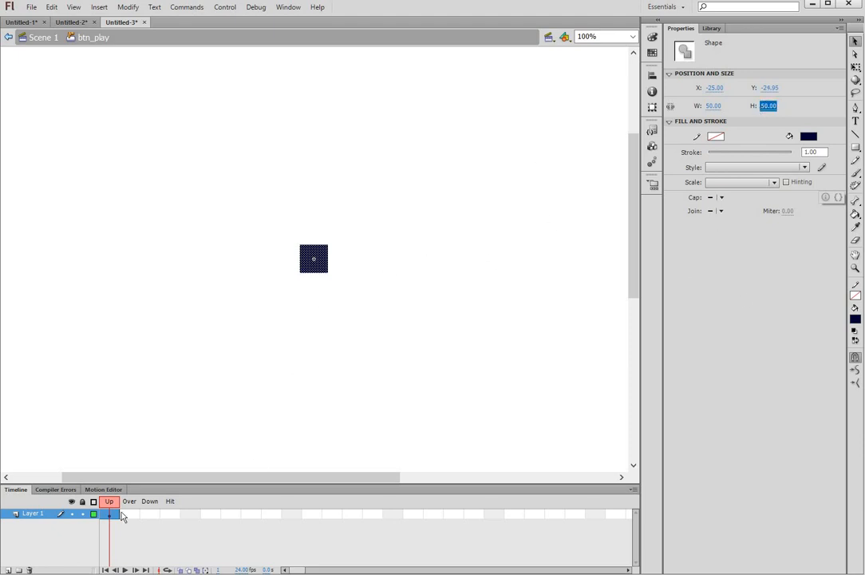
Step: Refill the navy square with blue using the Paint Bucket
left_click(857, 150)
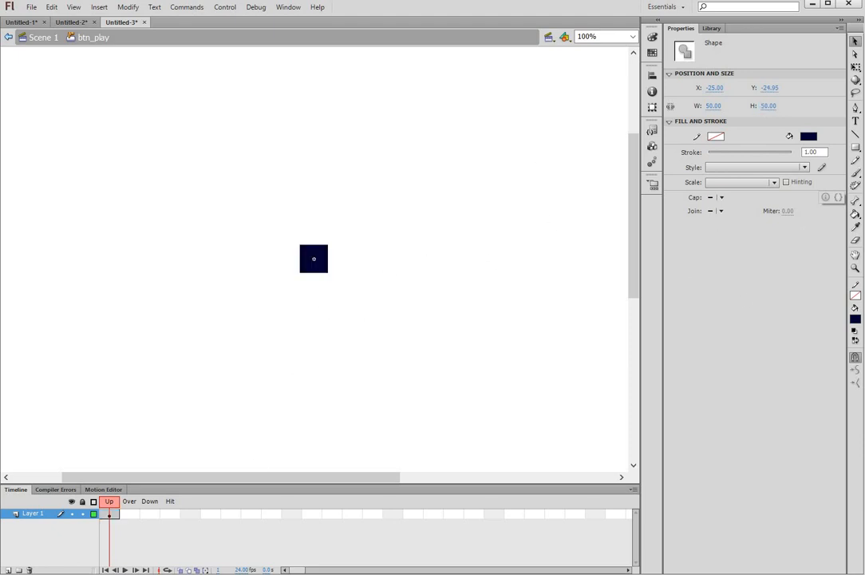
left_click(856, 216)
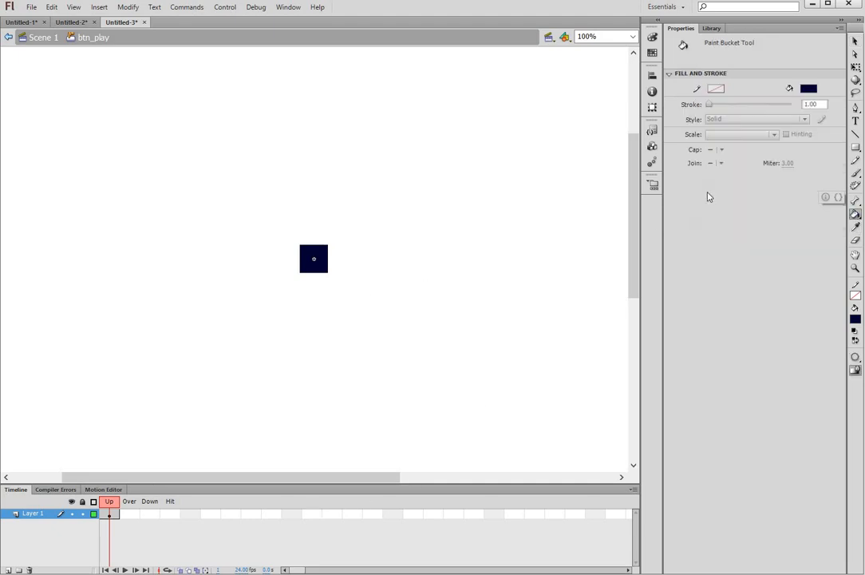
left_click(809, 89)
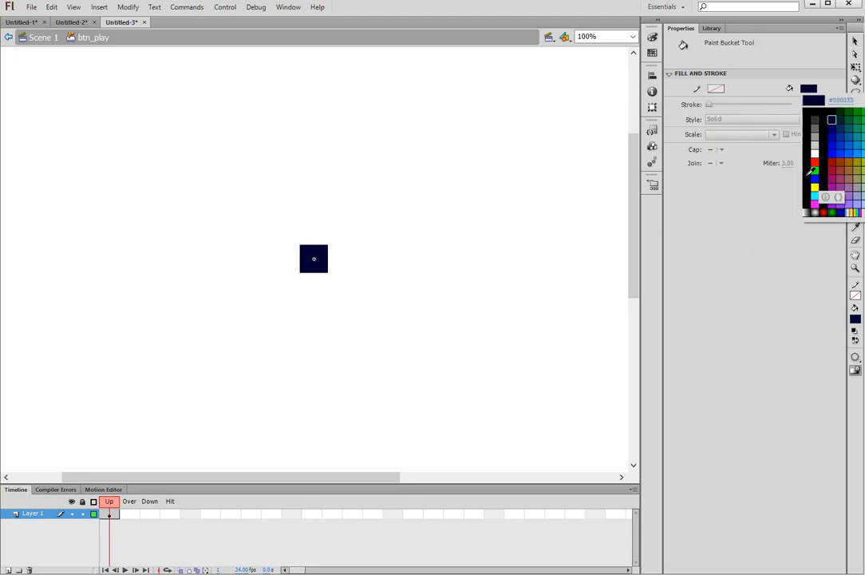
left_click(837, 148)
left_click(315, 264)
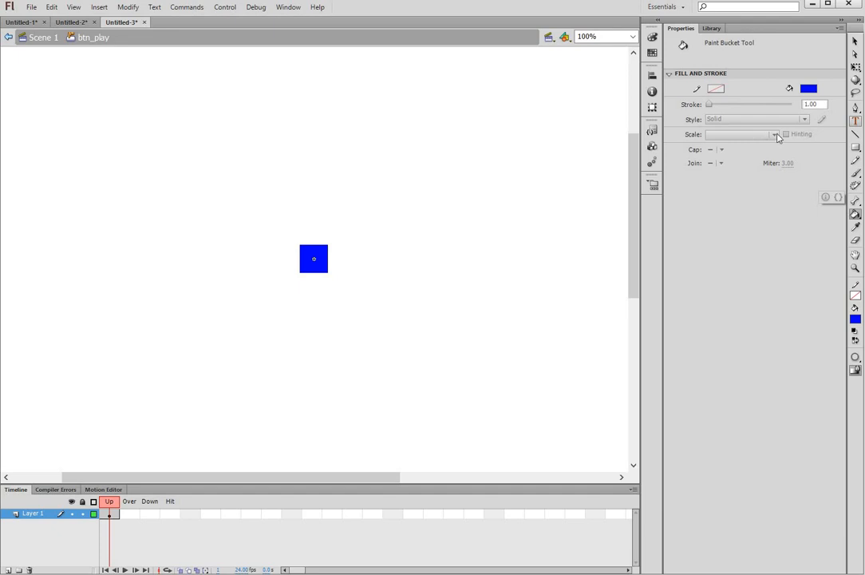
Step: Add a text box reading 'play' and colour it white
key("t")
left_click(347, 255)
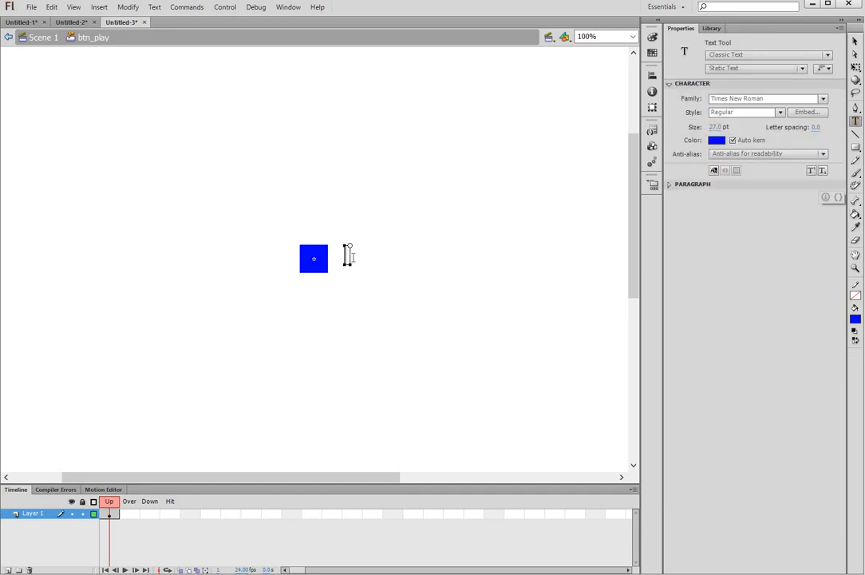
type("play")
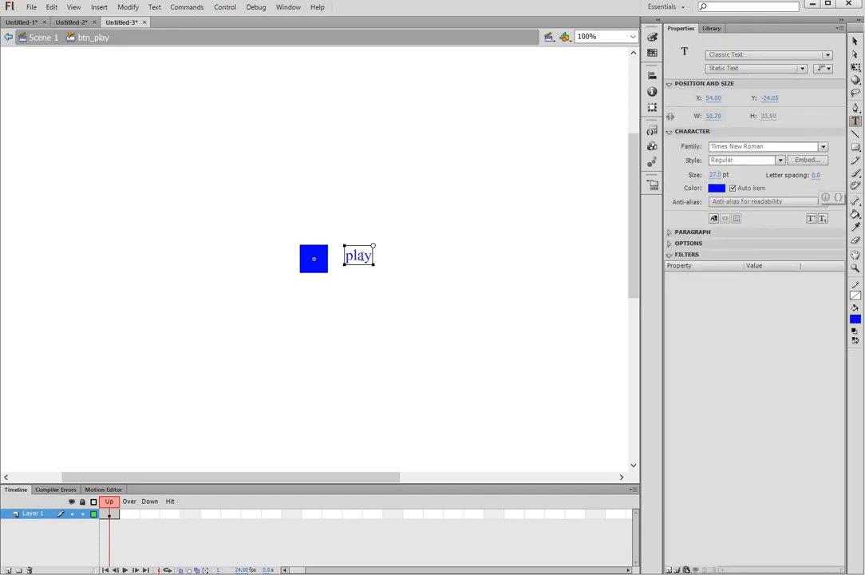
key("ctrl+a")
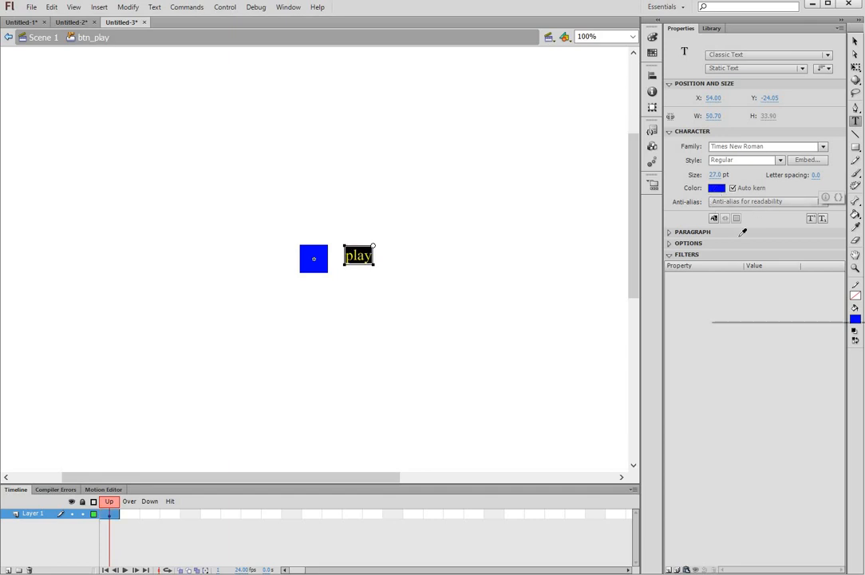
left_click(716, 188)
left_click(722, 252)
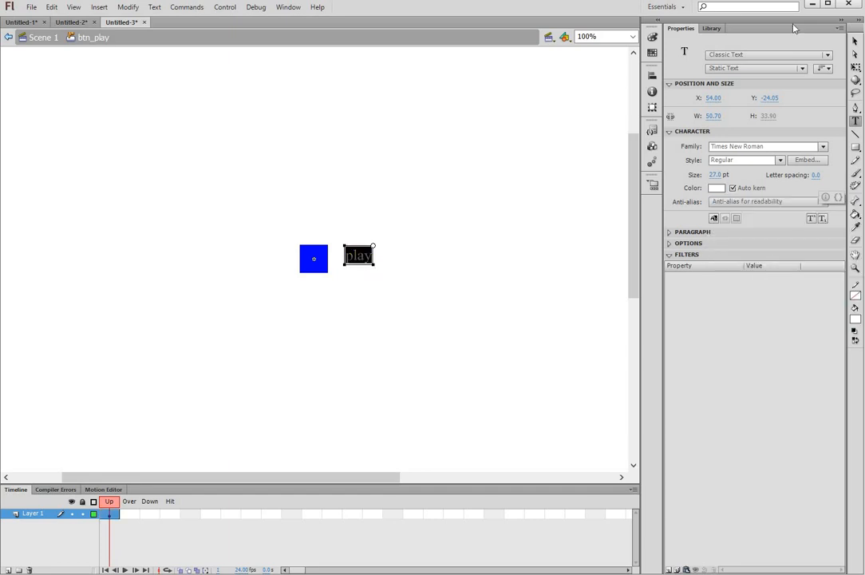
Step: Move the play text to X -25, Y -25 over the square, then select the Over frame
left_click(856, 41)
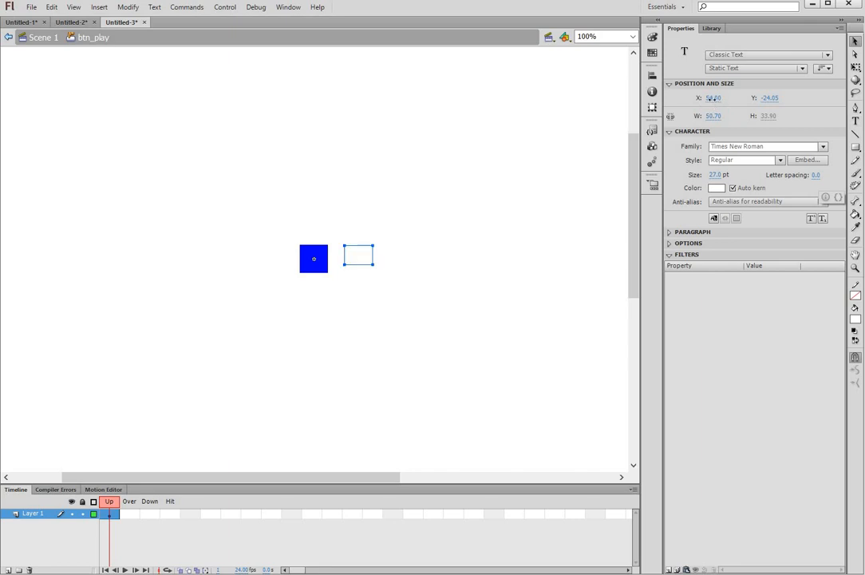
left_click(715, 98)
type("-25")
key("Tab")
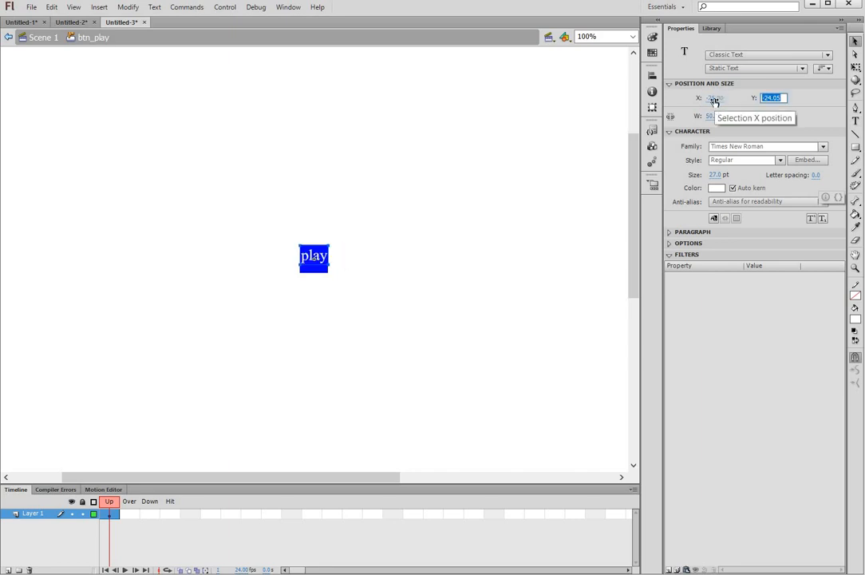
type("-25")
key("Return")
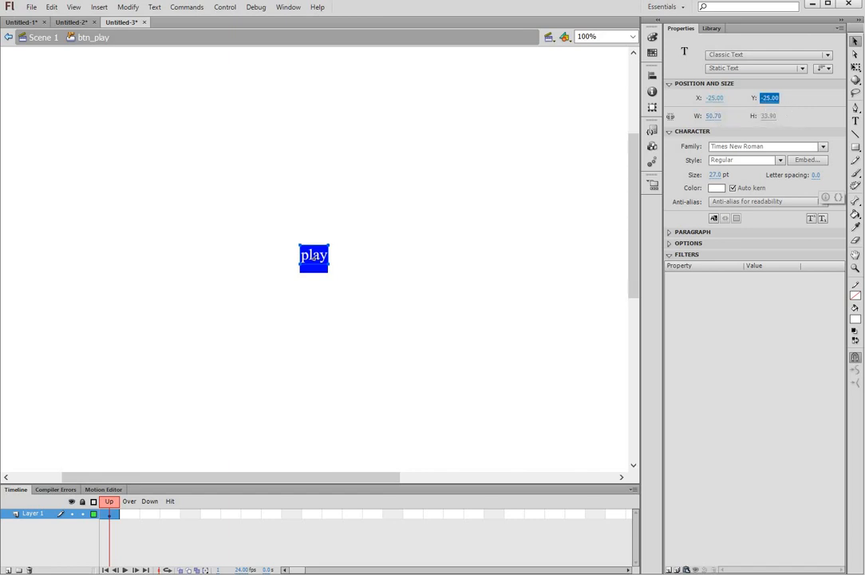
type("-2")
left_click(284, 237)
left_click_drag(258, 221, 421, 351)
left_click(205, 458)
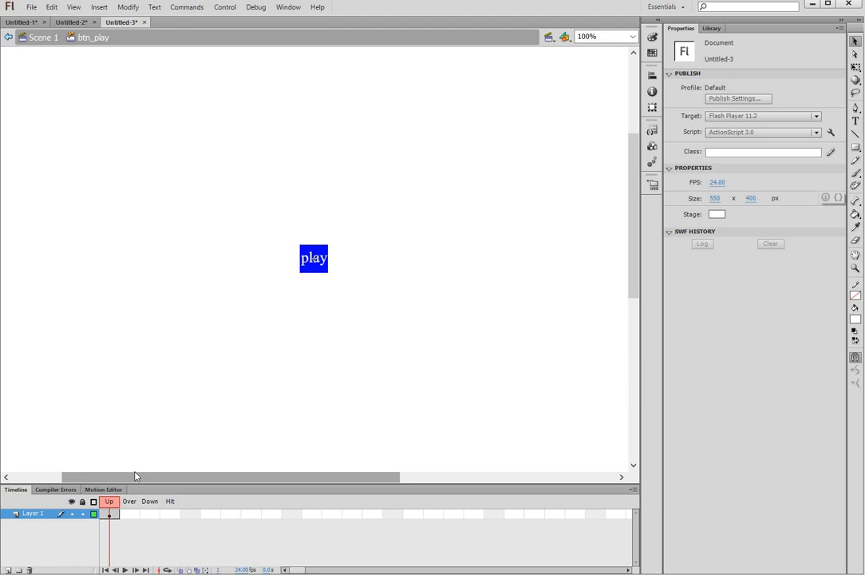
left_click(133, 516)
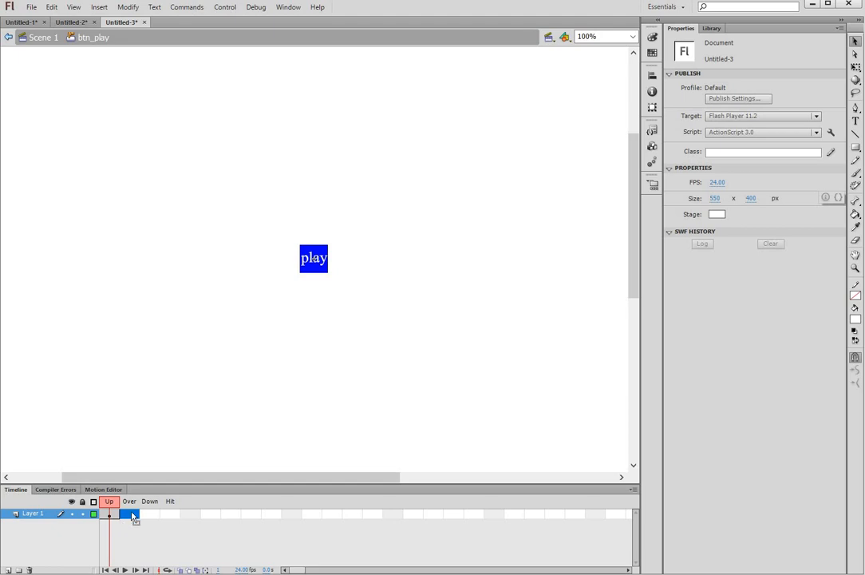
Step: Insert a keyframe in the Over frame and fill the square green
right_click(124, 513)
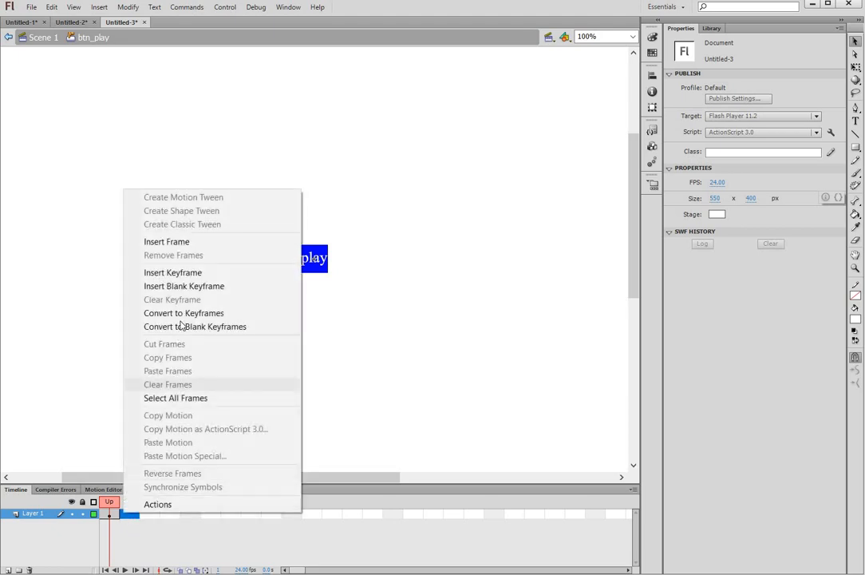
left_click(173, 273)
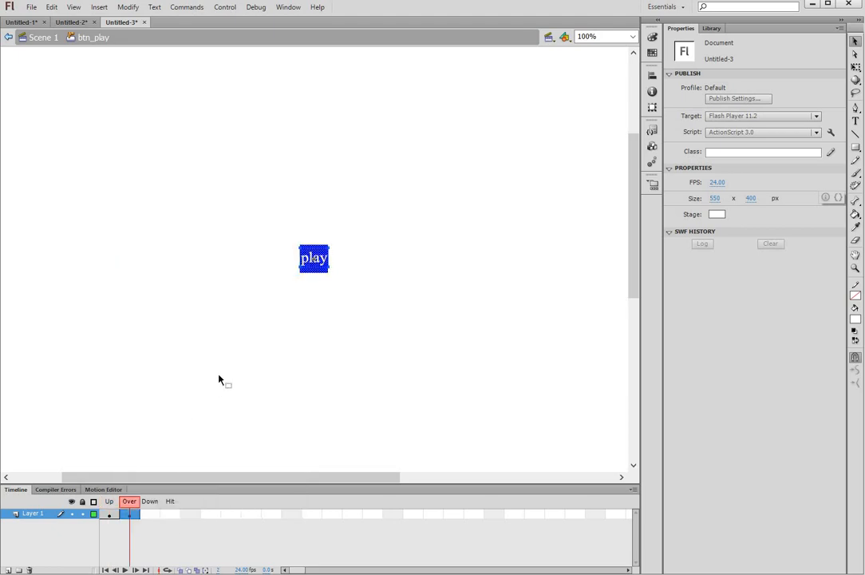
left_click(226, 384)
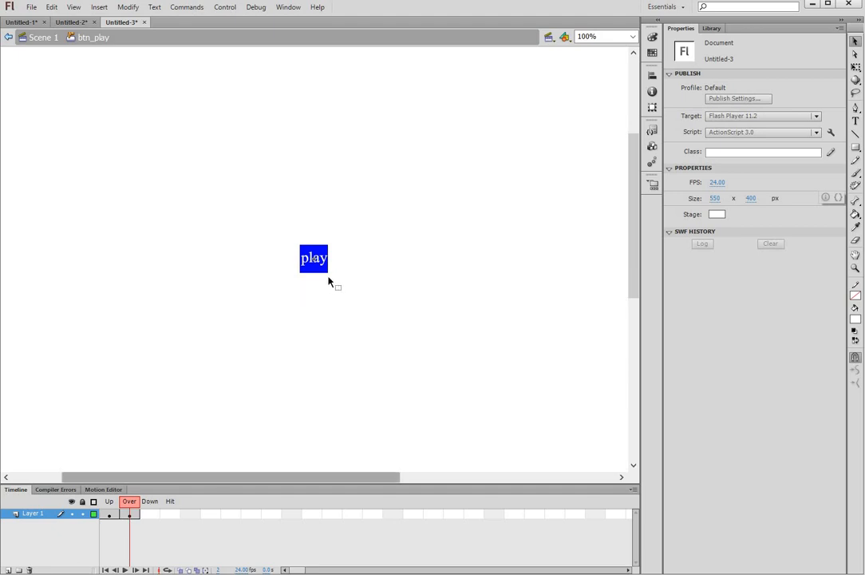
left_click(855, 215)
left_click(808, 89)
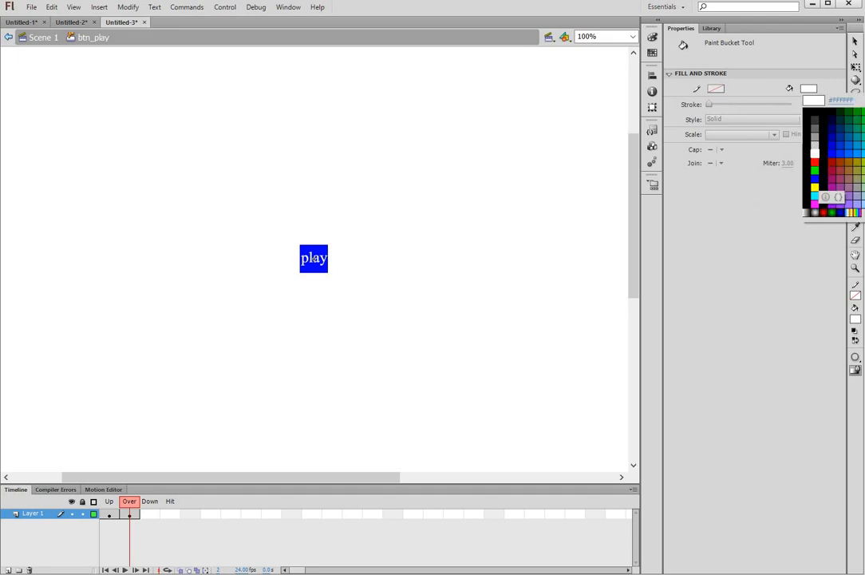
left_click(816, 170)
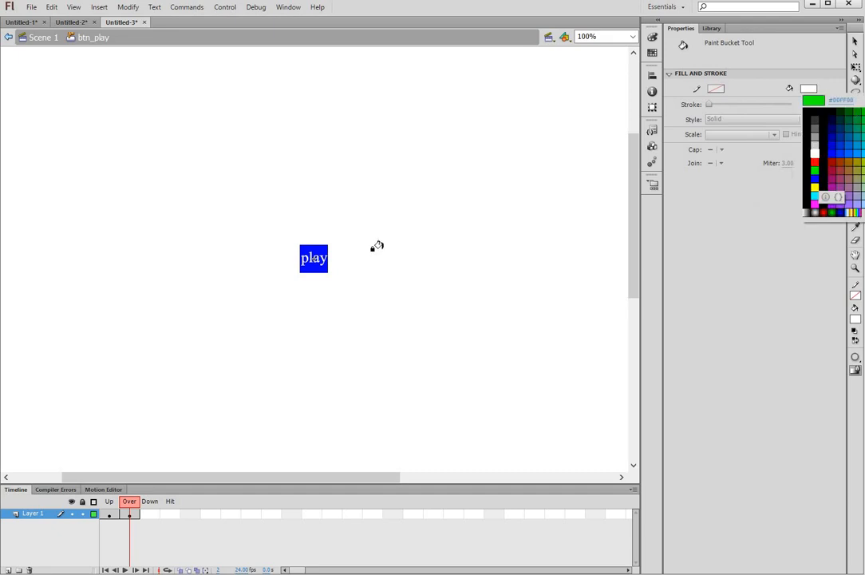
left_click(308, 251)
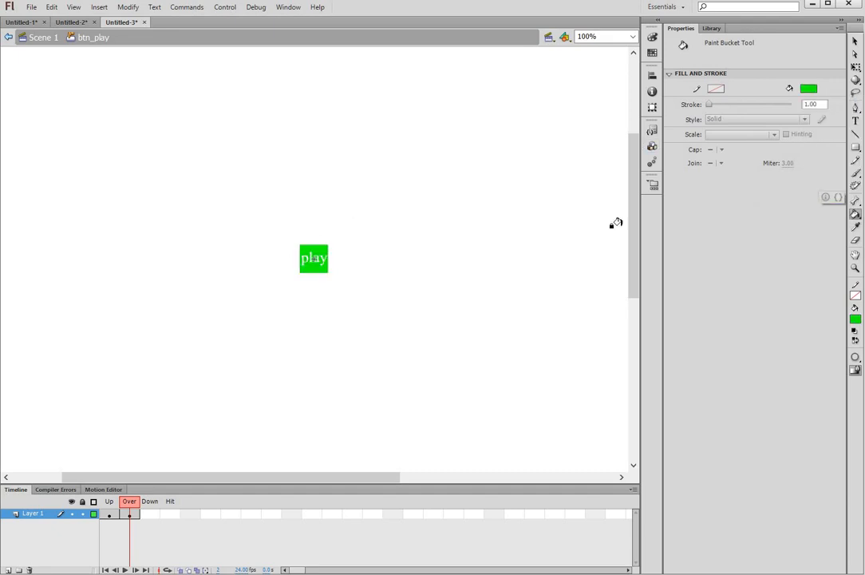
Step: Make the Over state's play text black, then select the Down frame
left_click(855, 124)
double_click(314, 258)
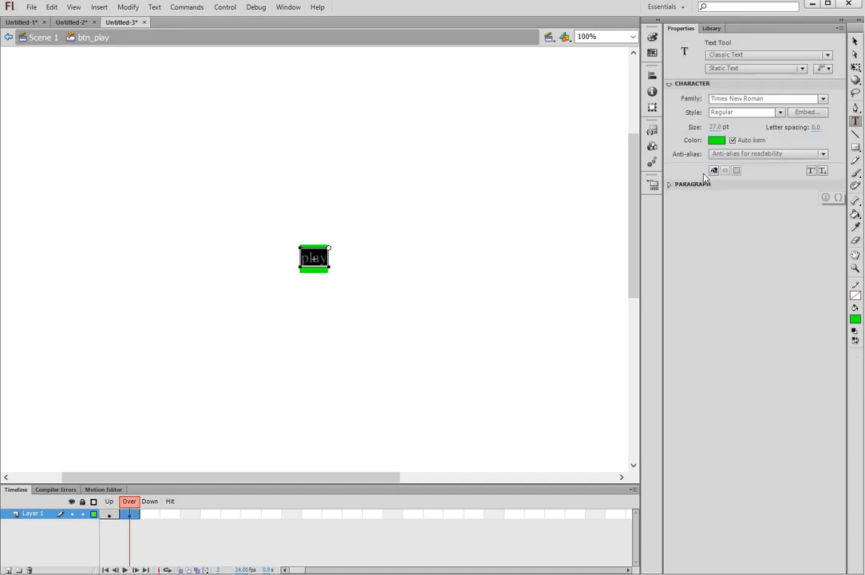
left_click(717, 188)
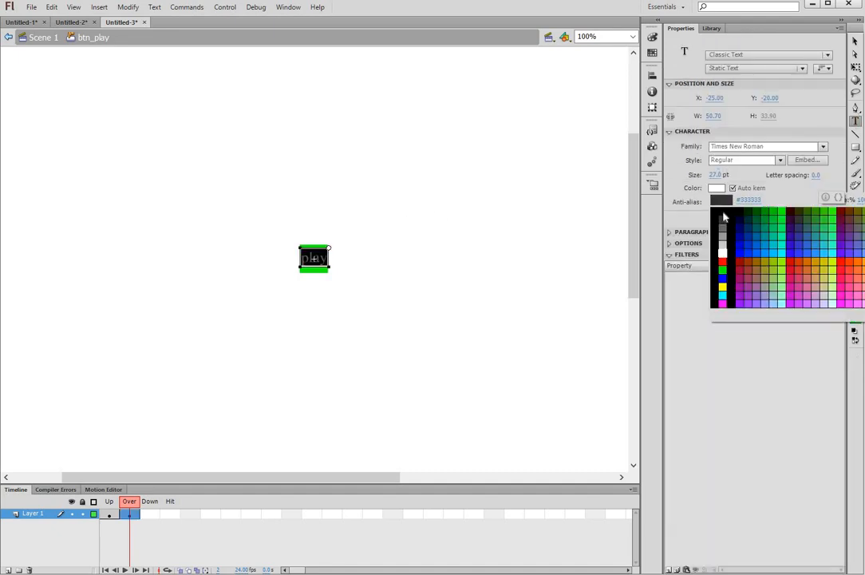
left_click(723, 214)
key("Escape")
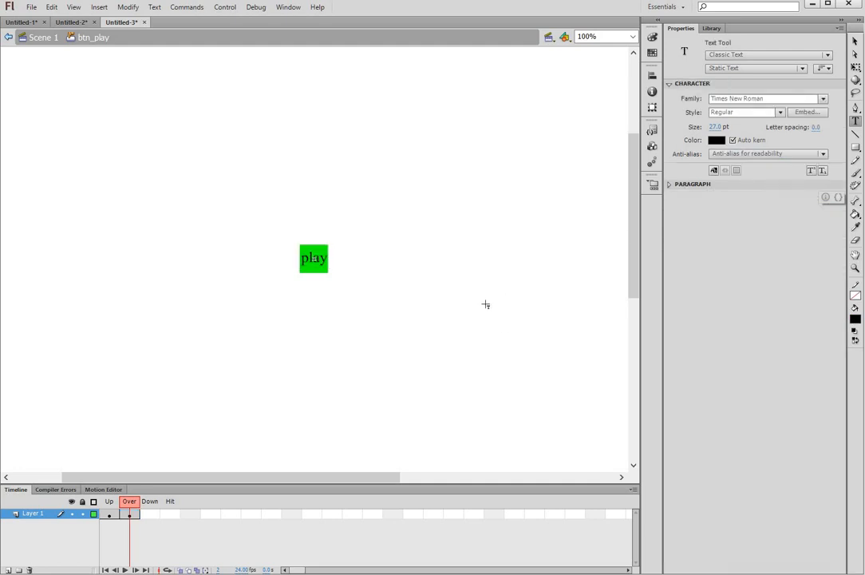
left_click(148, 514)
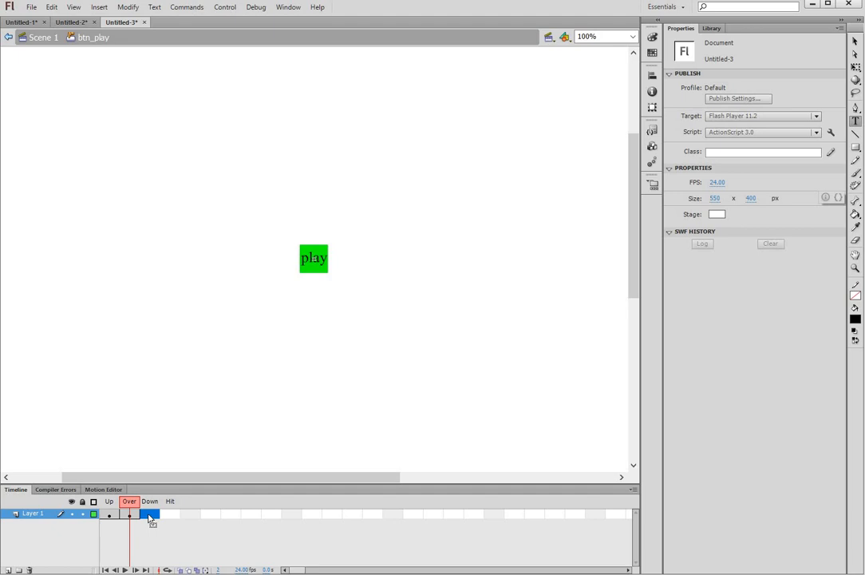
Step: Insert a keyframe in the Down frame and choose red as the square's fill
right_click(149, 515)
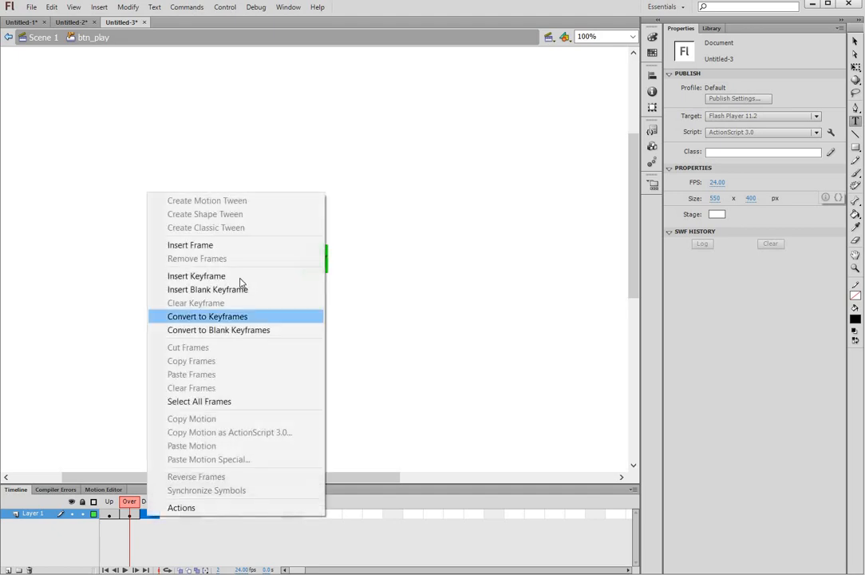
left_click(257, 277)
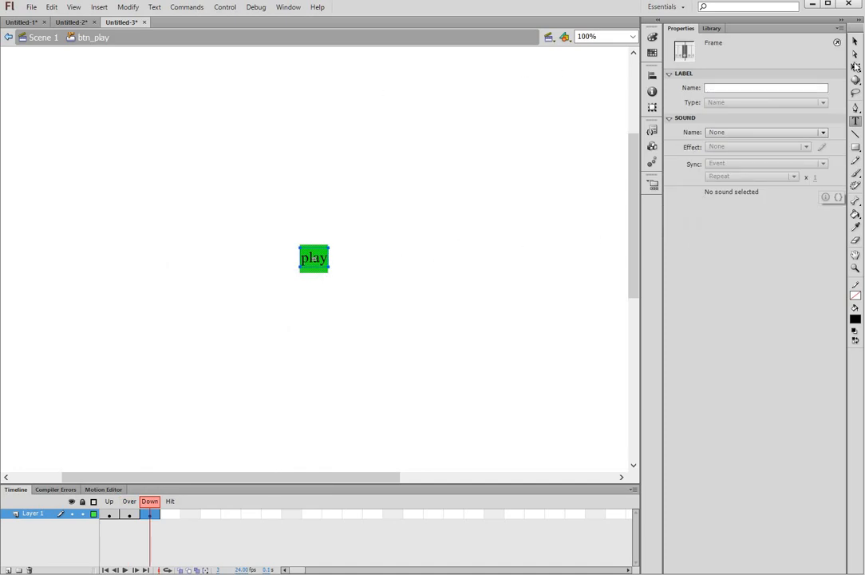
left_click(854, 42)
left_click(491, 250)
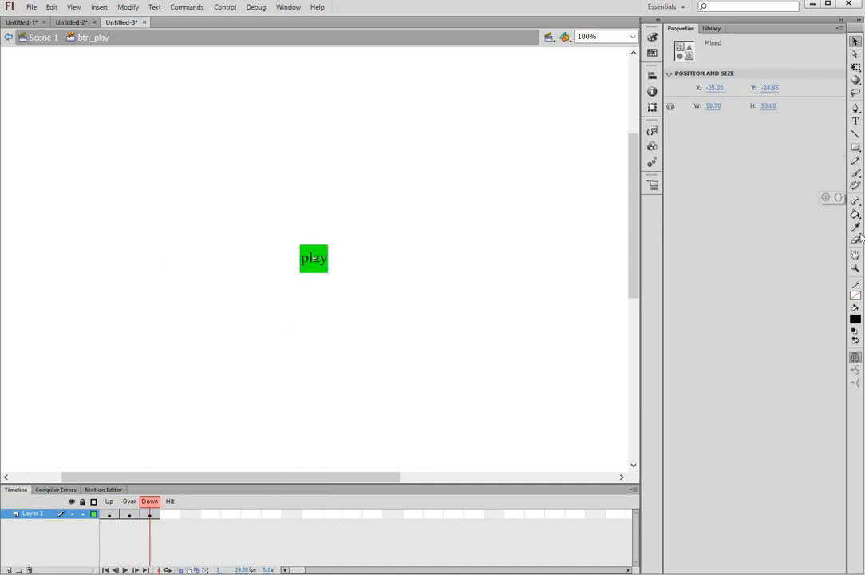
left_click(855, 214)
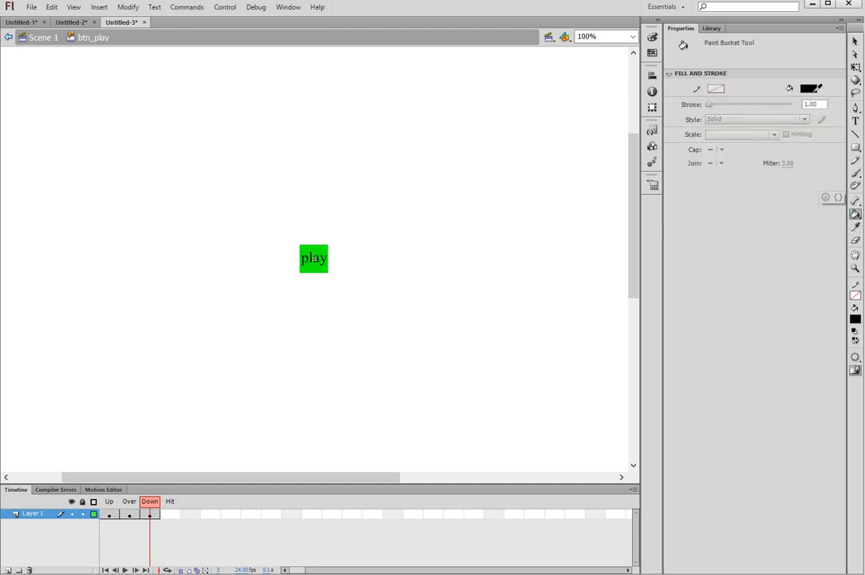
left_click(809, 88)
left_click(809, 162)
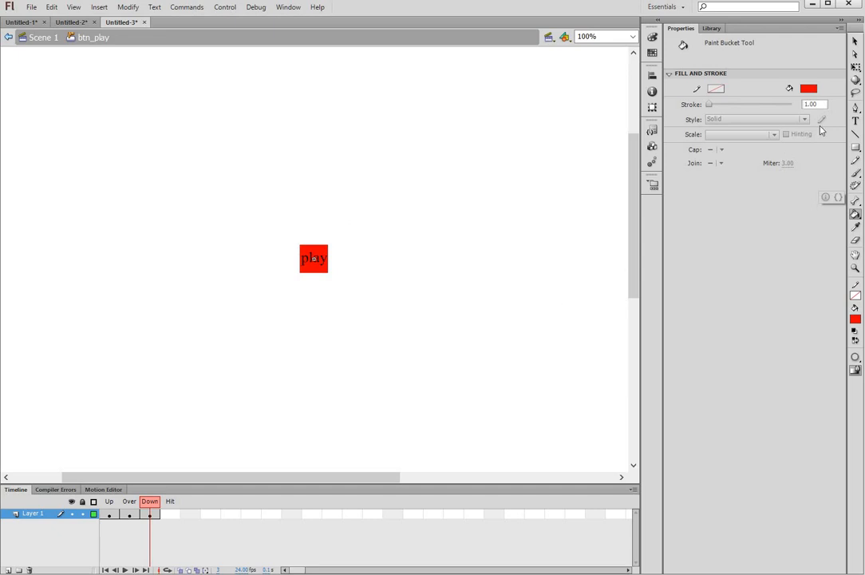
Step: Recolour the Down state's play label to yellow and deselect everything
left_click(855, 122)
left_click(314, 258)
double_click(314, 257)
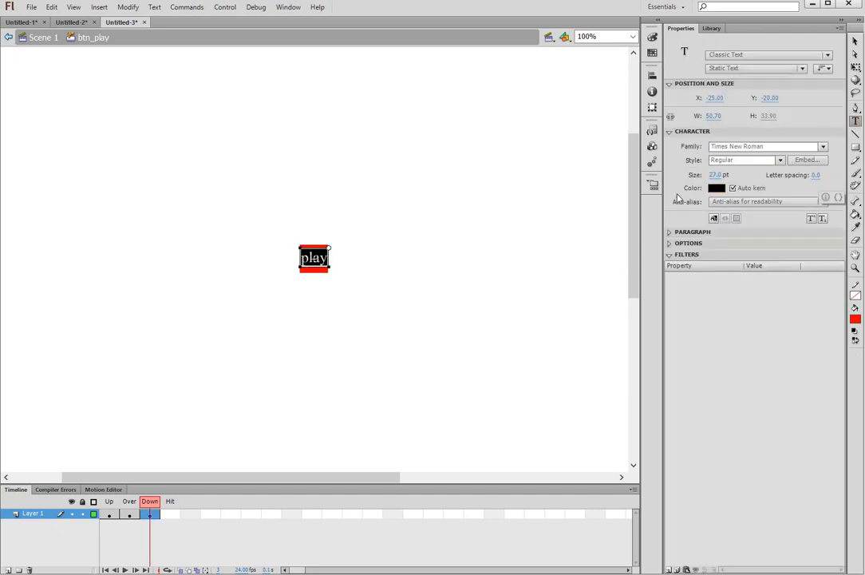
left_click(717, 188)
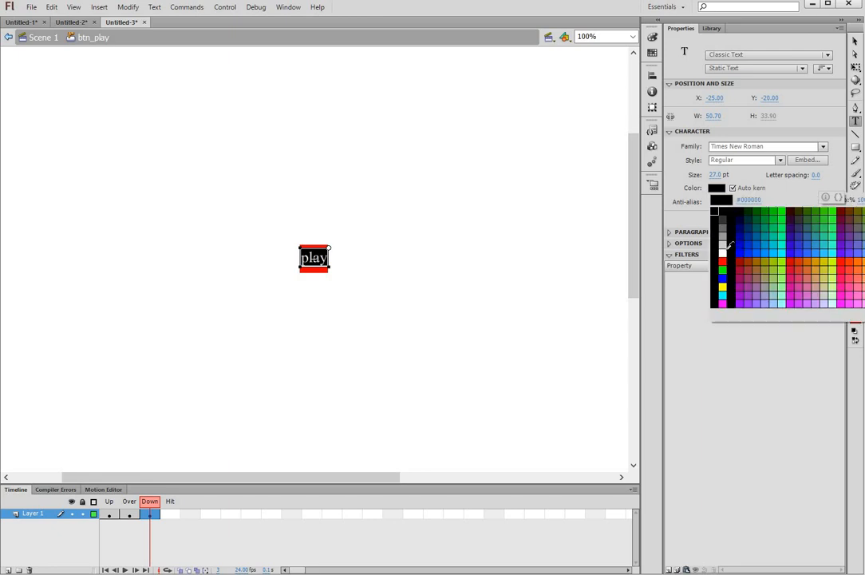
left_click(722, 283)
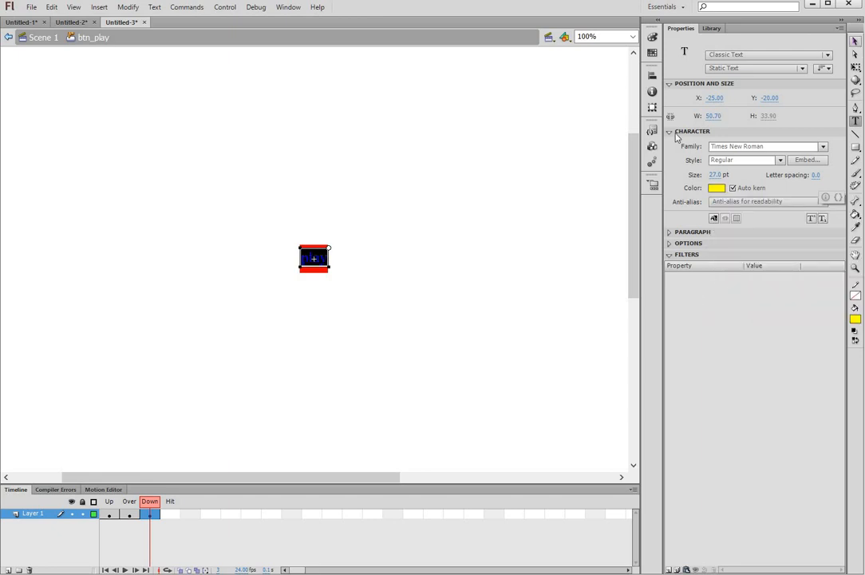
left_click(856, 41)
left_click(363, 264)
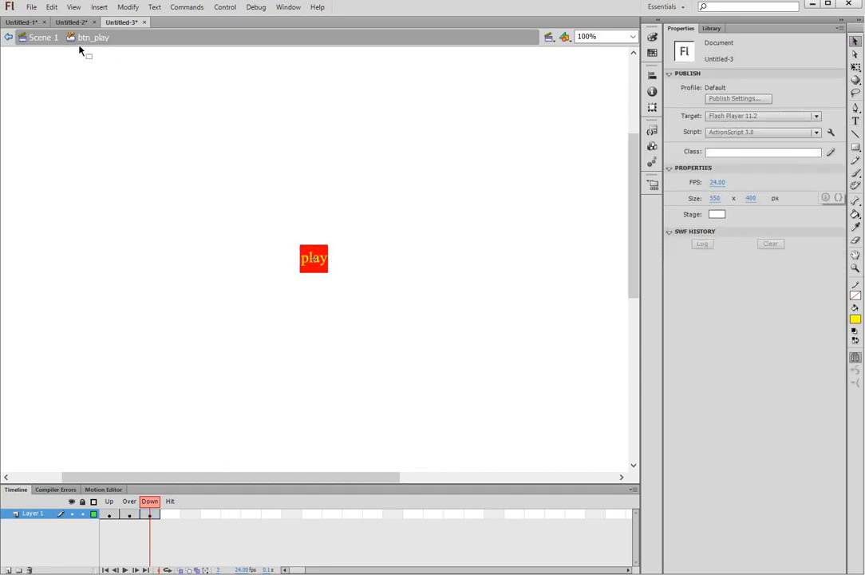
Step: Back in Scene 1, drag btn_play from the Library to near the stage bottom
left_click(40, 38)
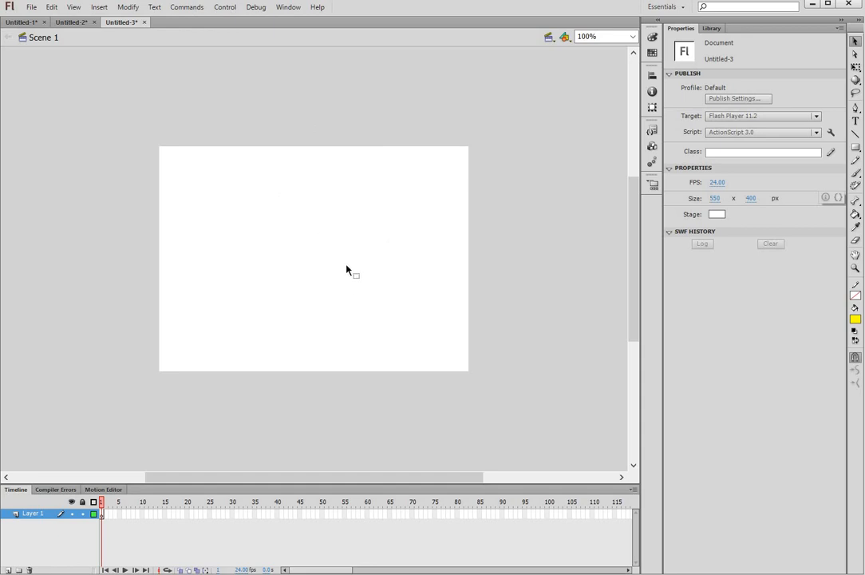
left_click(715, 31)
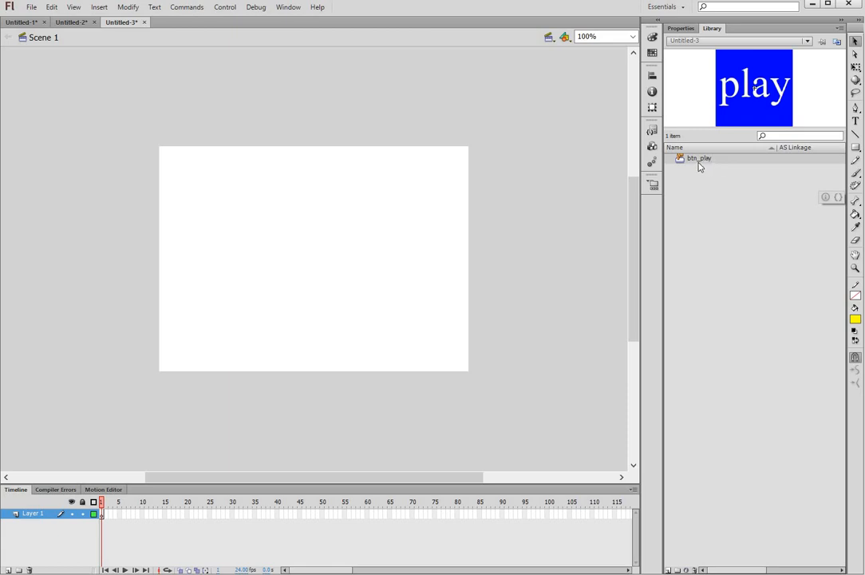
left_click_drag(695, 162, 427, 348)
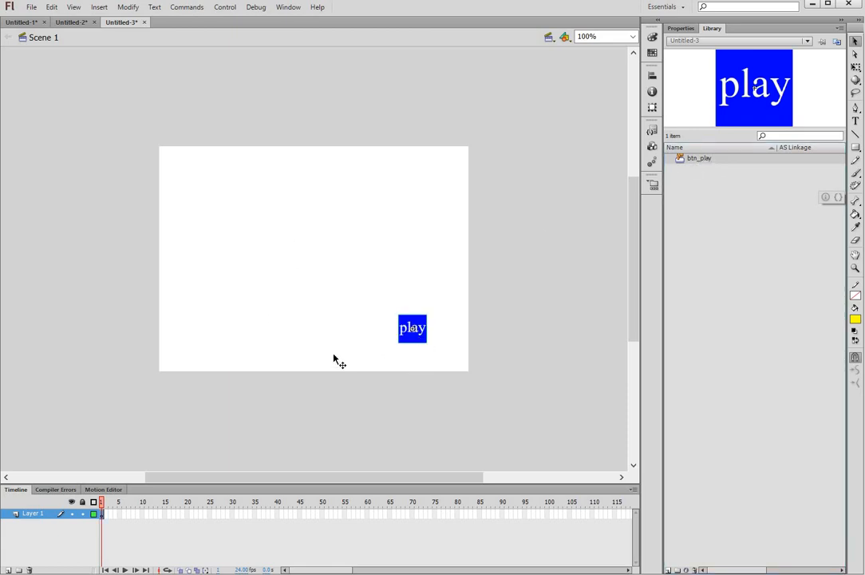
left_click_drag(291, 363, 285, 359)
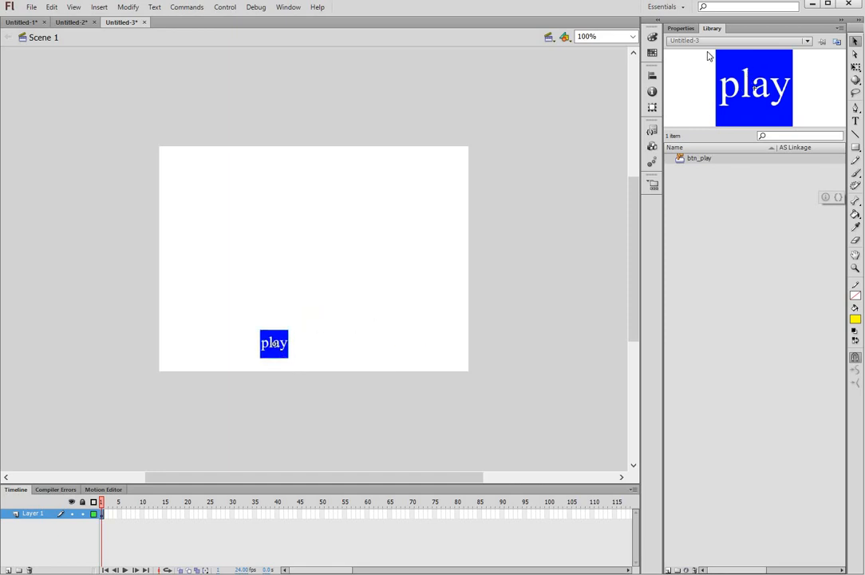
Step: Name the button instance playbtn and nudge it slightly lower
left_click(680, 30)
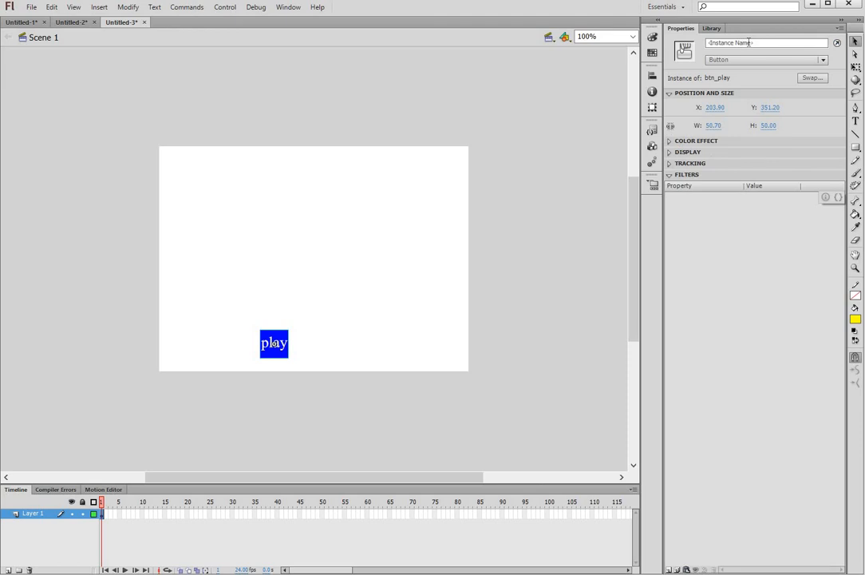
left_click(746, 43)
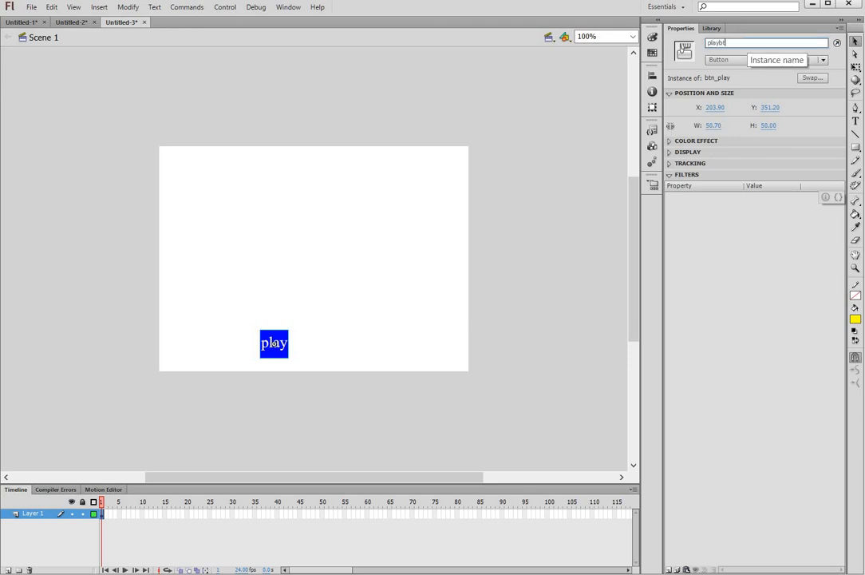
key("Return")
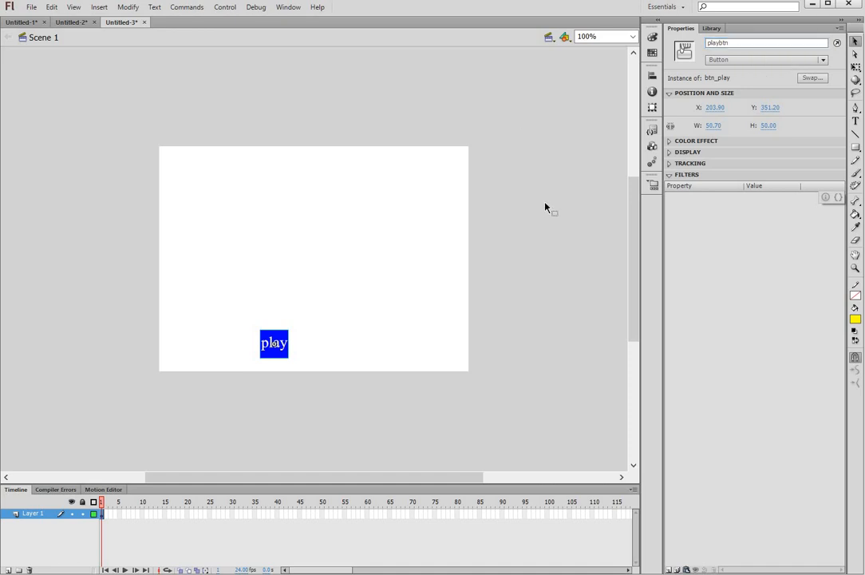
left_click(296, 339)
left_click_drag(279, 346, 282, 348)
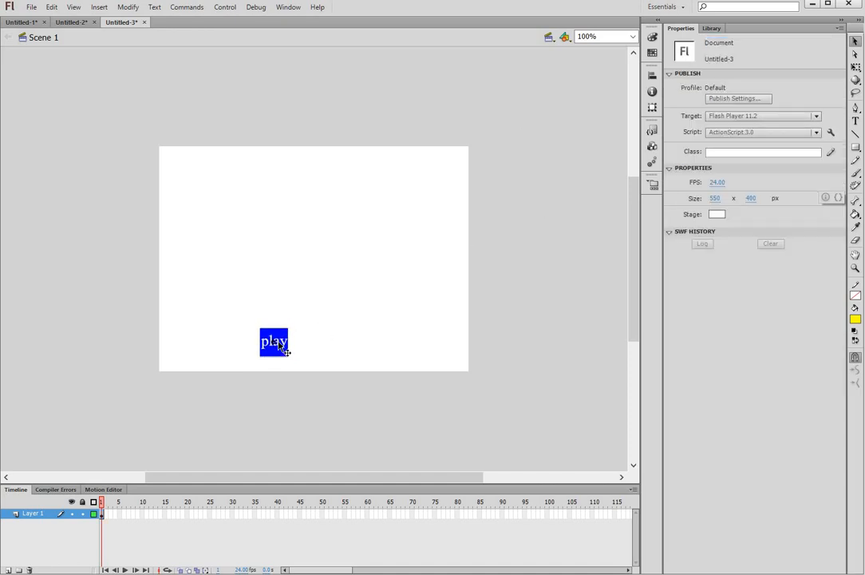
left_click(378, 357)
Step: Duplicate btn_play in the Library and name the copy btn_pause
left_click(712, 28)
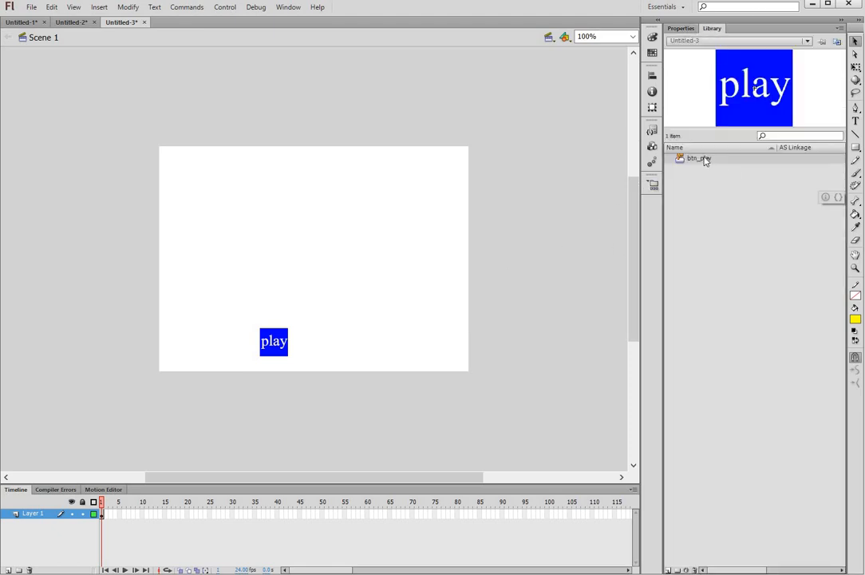
right_click(705, 161)
left_click(743, 234)
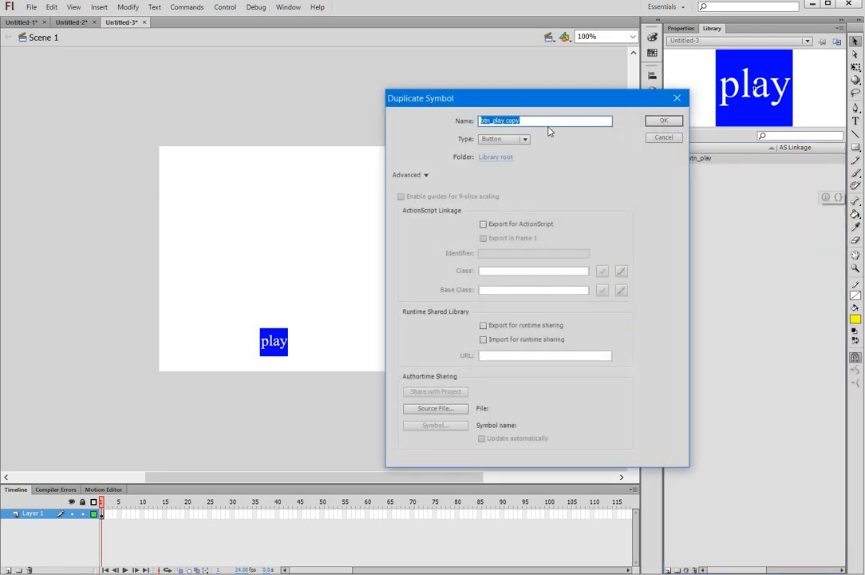
left_click_drag(495, 120, 511, 121)
type("use")
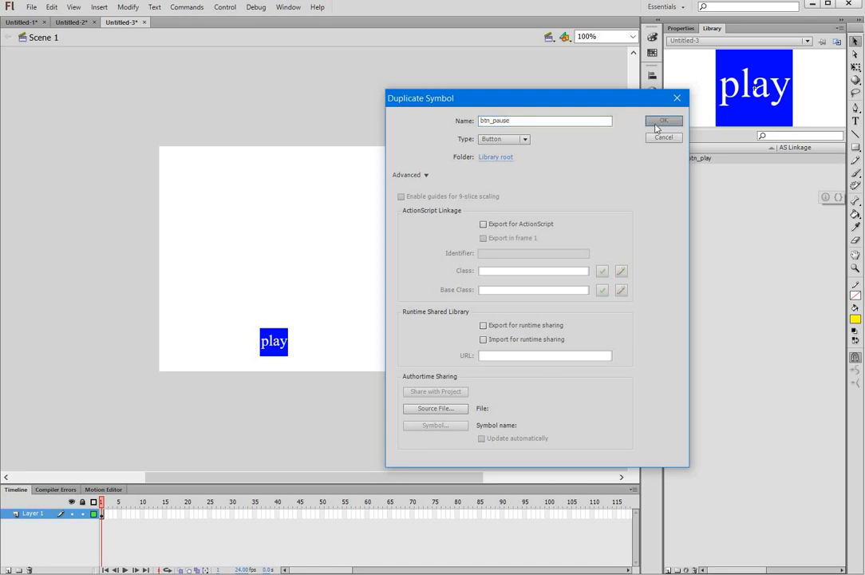
key("Return")
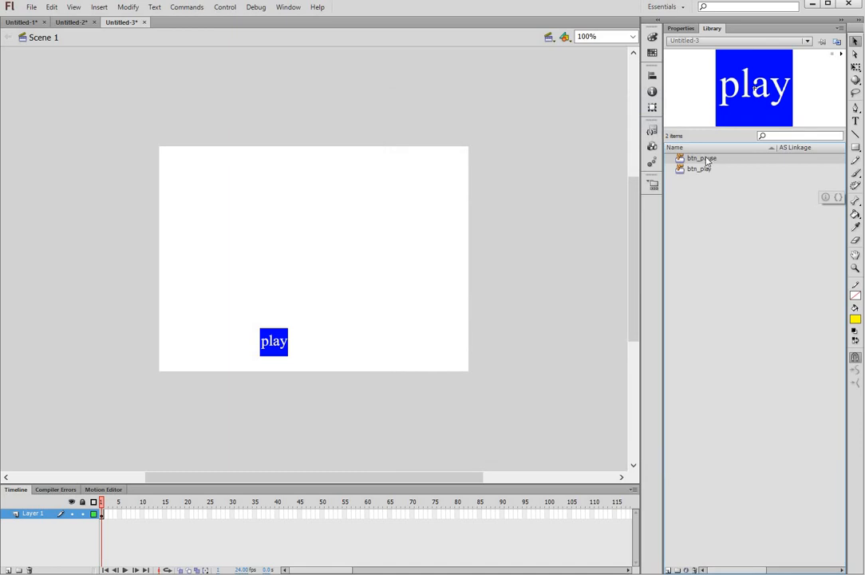
Step: Open btn_pause and change its Up-state label text from play to 'pause'
double_click(679, 159)
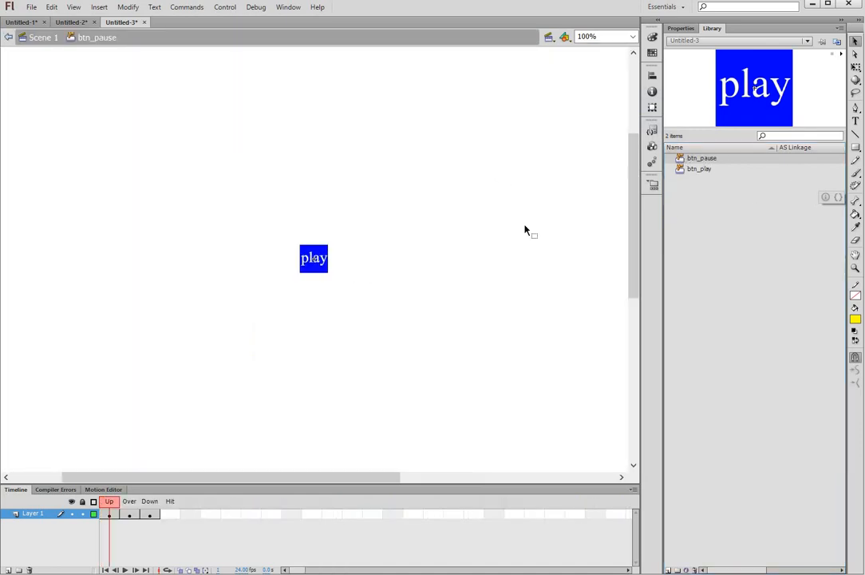
key("t")
left_click(315, 258)
left_click(308, 258)
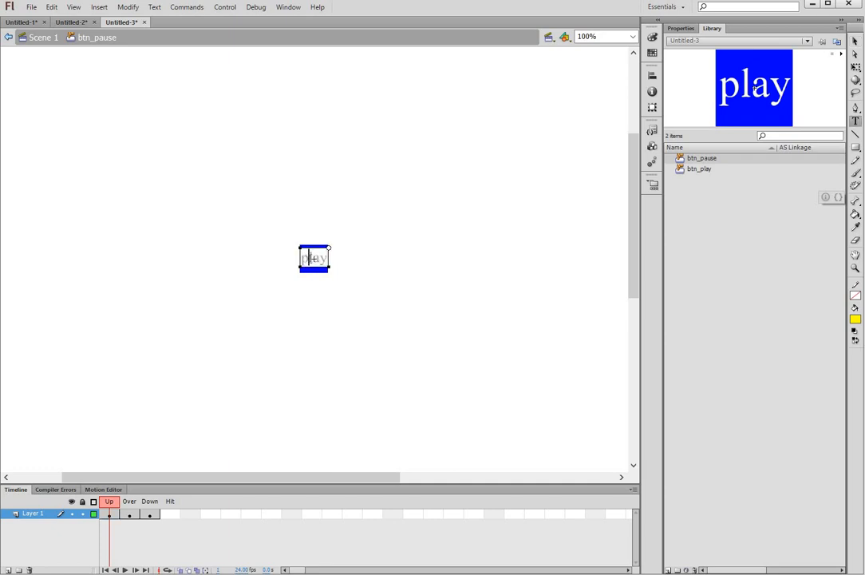
type("ause")
key("ctrl+a")
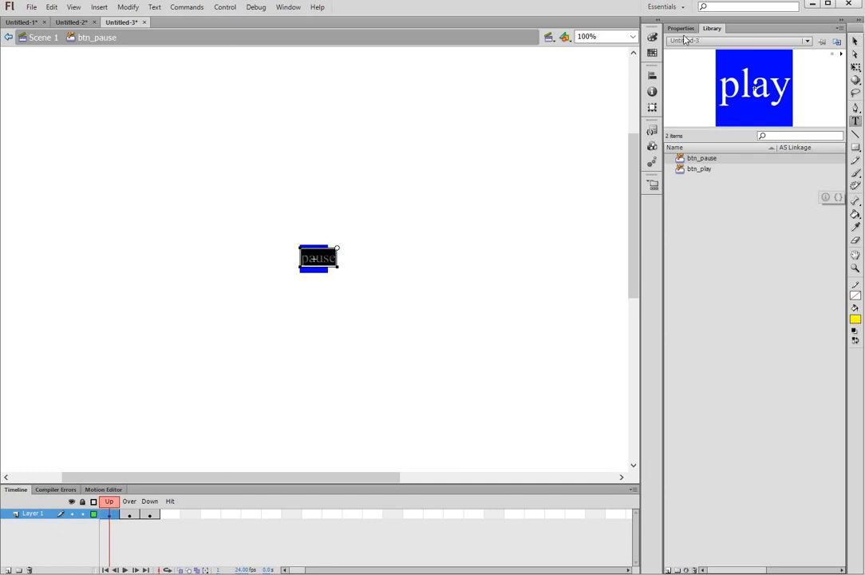
Step: Set the pause label to 19 pt and try Y positions -15 and -12
left_click(682, 30)
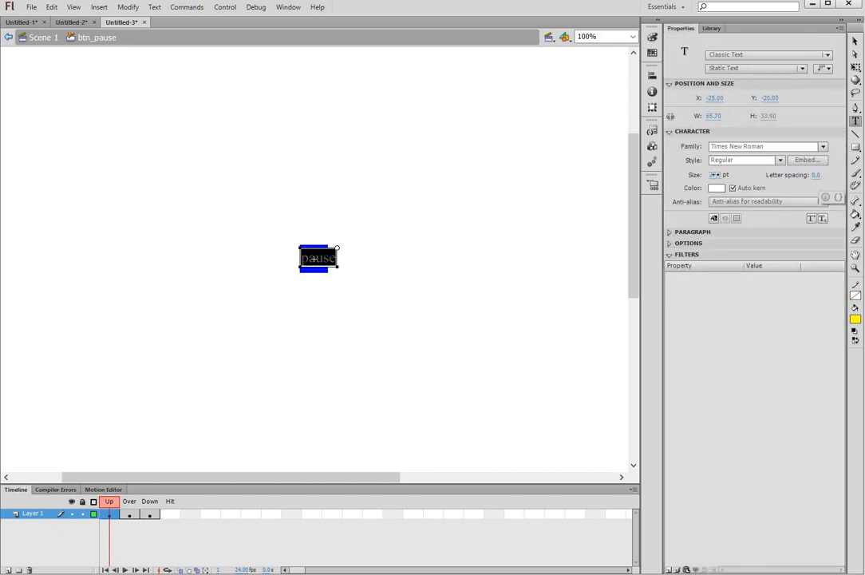
left_click(714, 174)
left_click_drag(709, 174, 713, 176)
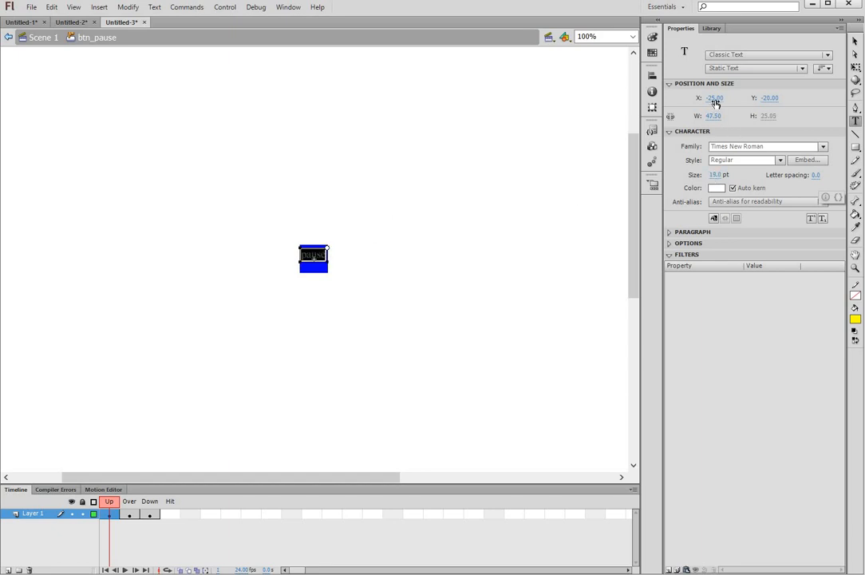
left_click(770, 98)
type("-15")
key("Return")
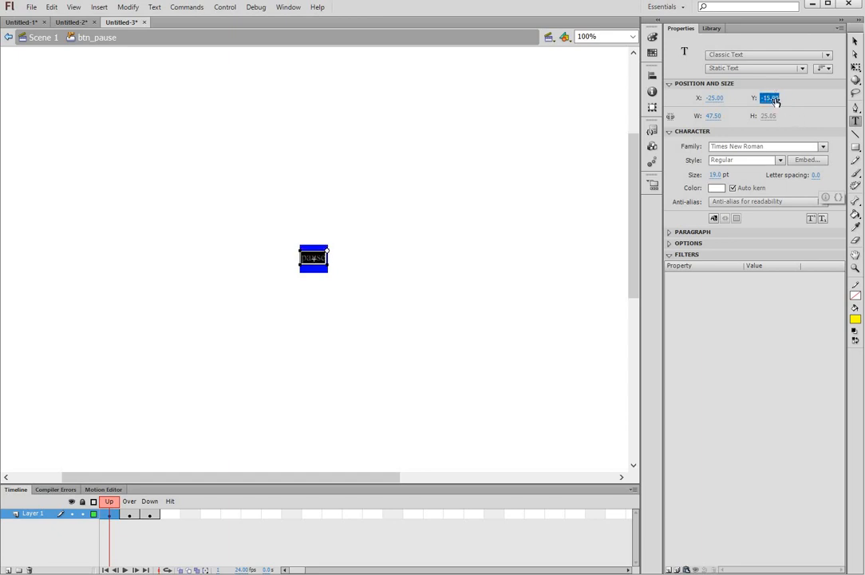
left_click(775, 99)
type("-12")
key("Return")
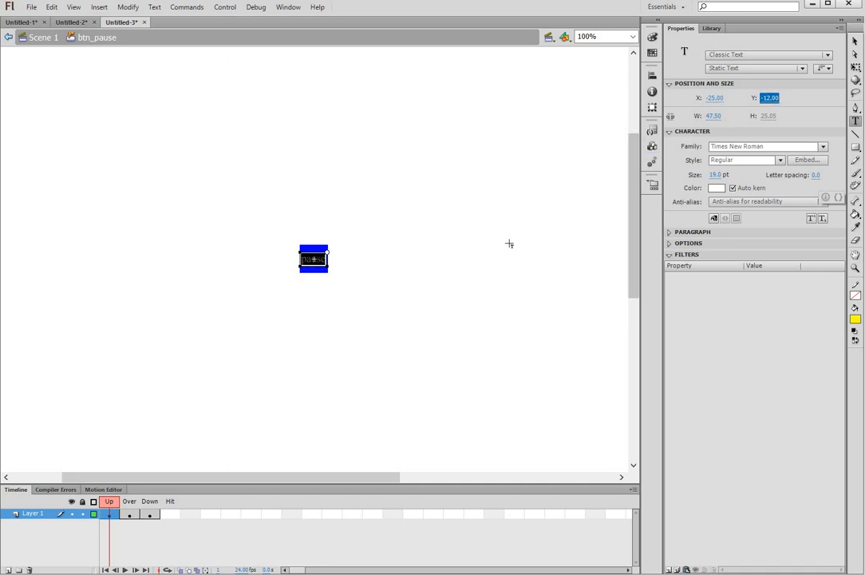
Step: Reselect the pause label and set its Y position back to -15
left_click(426, 246)
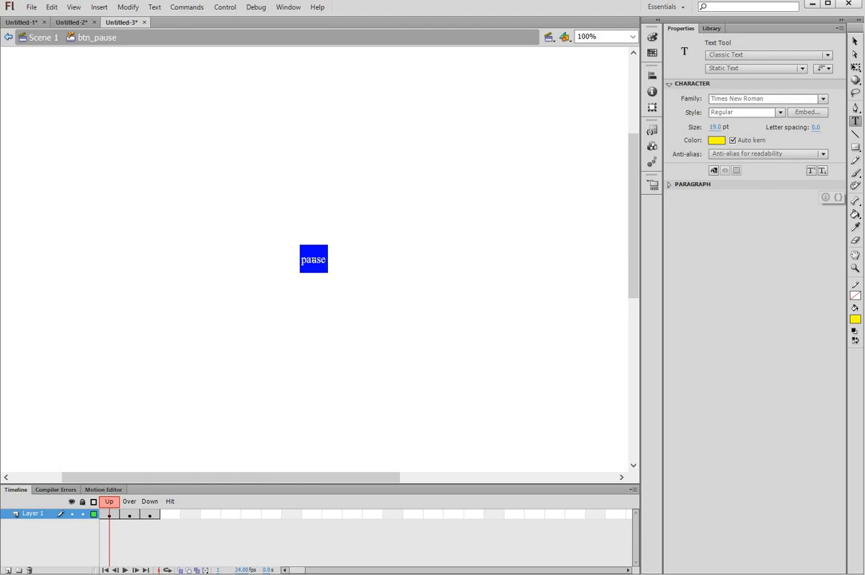
key("v")
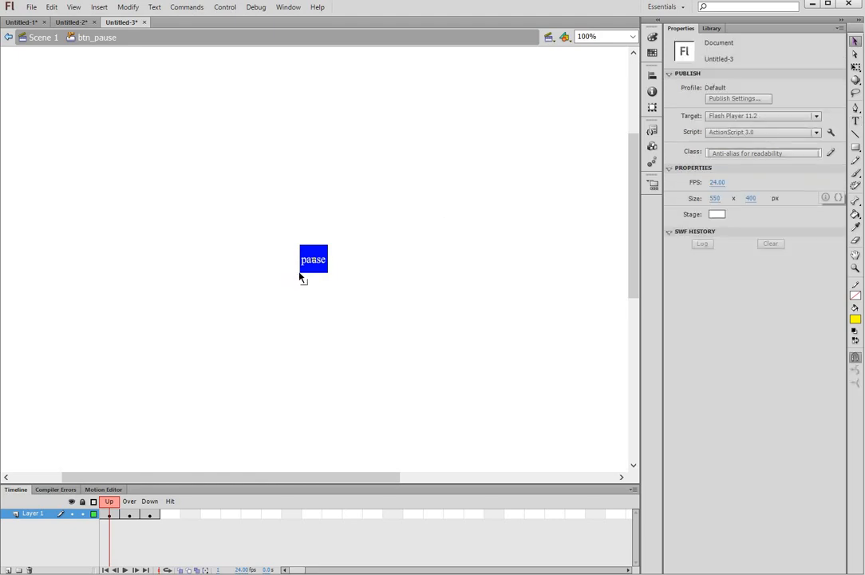
double_click(314, 260)
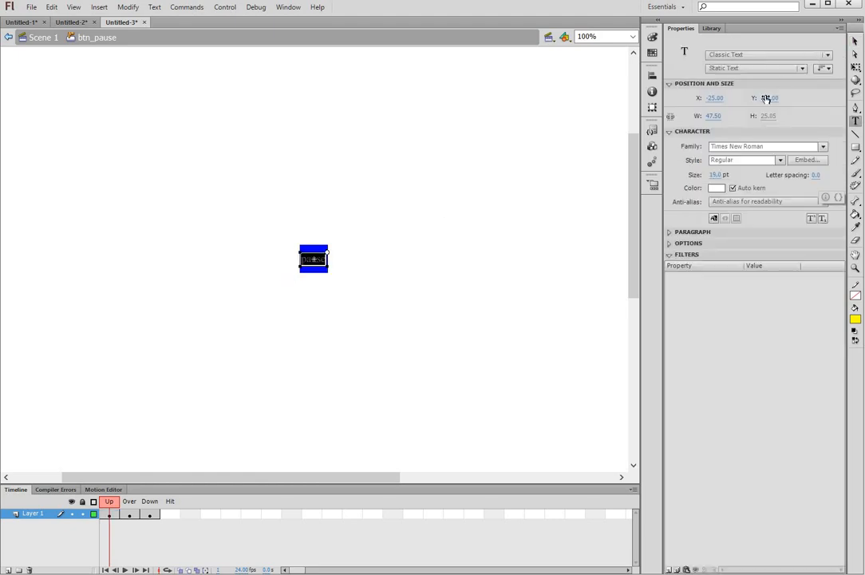
left_click(769, 98)
type("-15")
key("Return")
key("Escape")
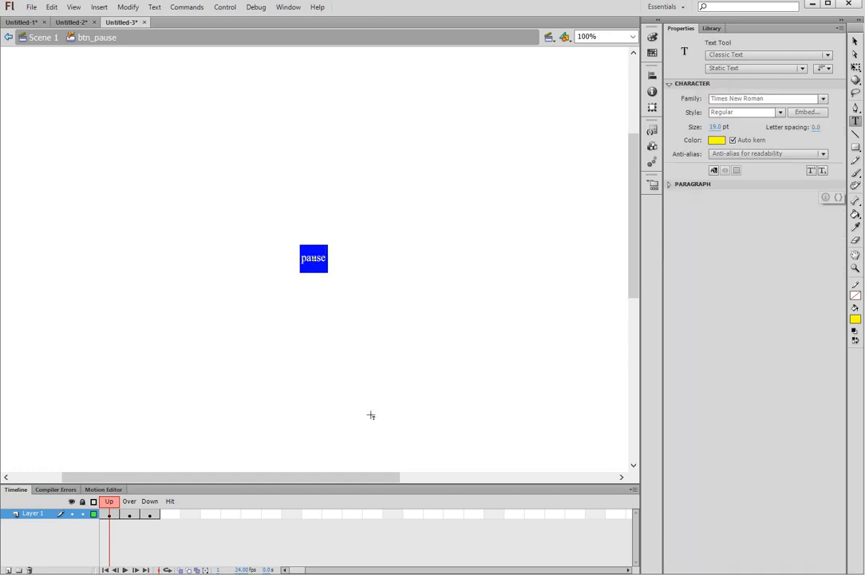
Step: Eyedrop the green fill from the Over-state button square
right_click(131, 515)
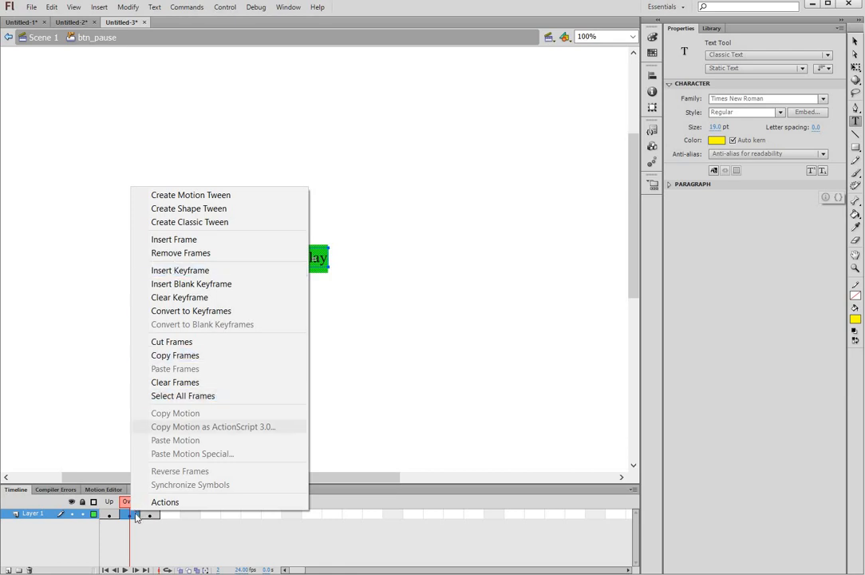
left_click(128, 518)
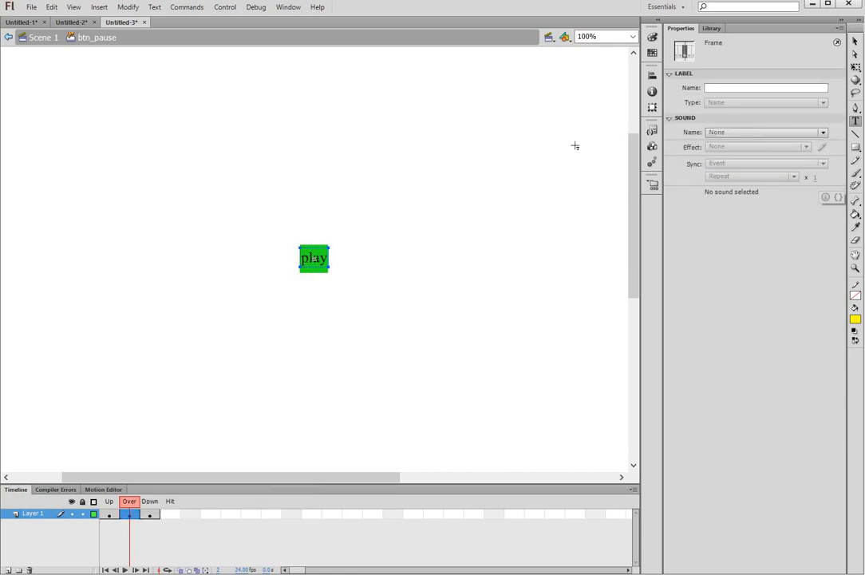
left_click(856, 41)
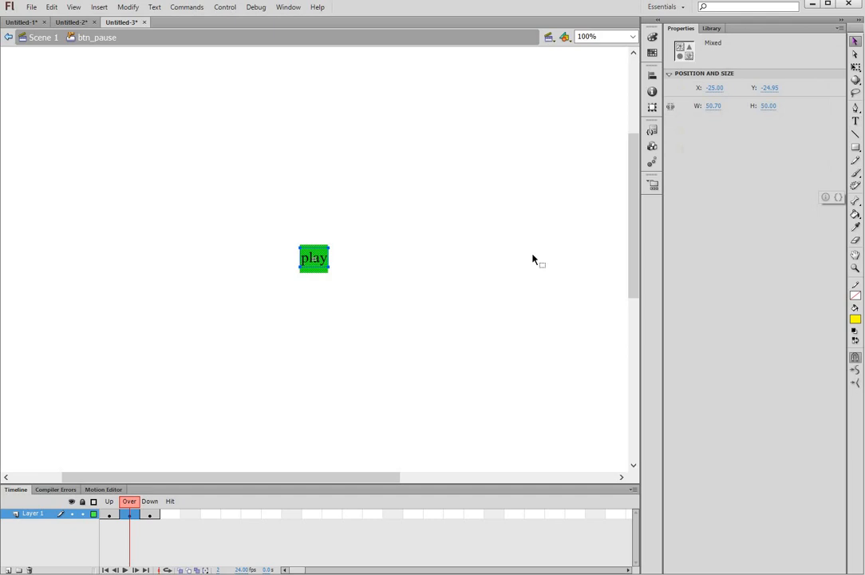
left_click(445, 303)
left_click(857, 227)
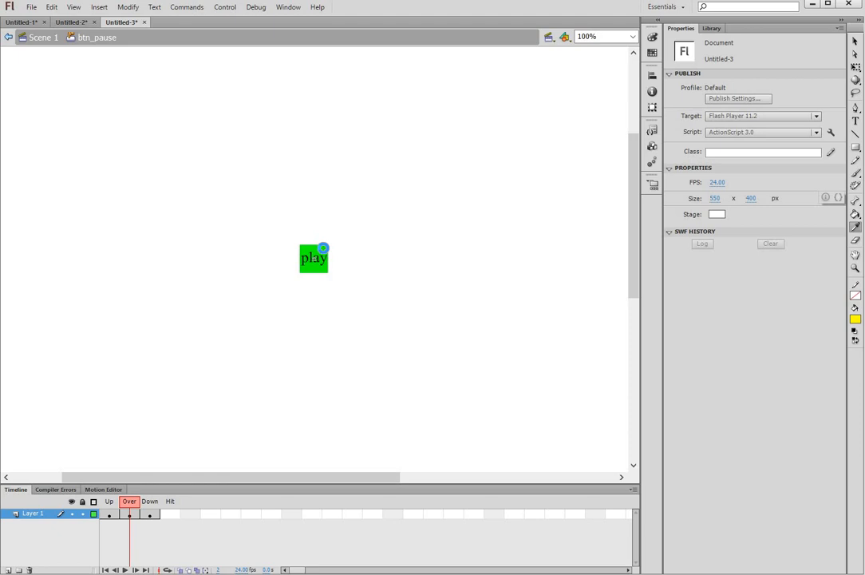
left_click(318, 253)
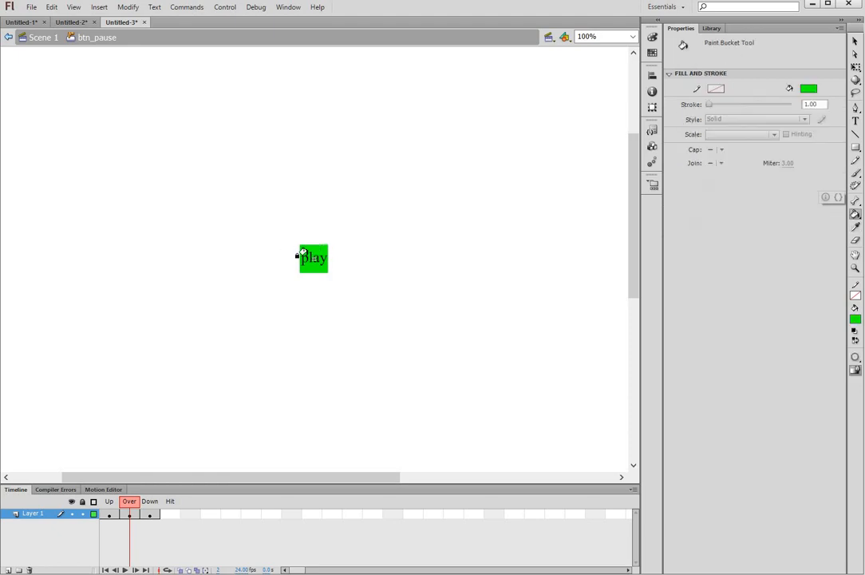
Step: Replace the Over frame with a fresh pause keyframe and fill its square green
right_click(132, 515)
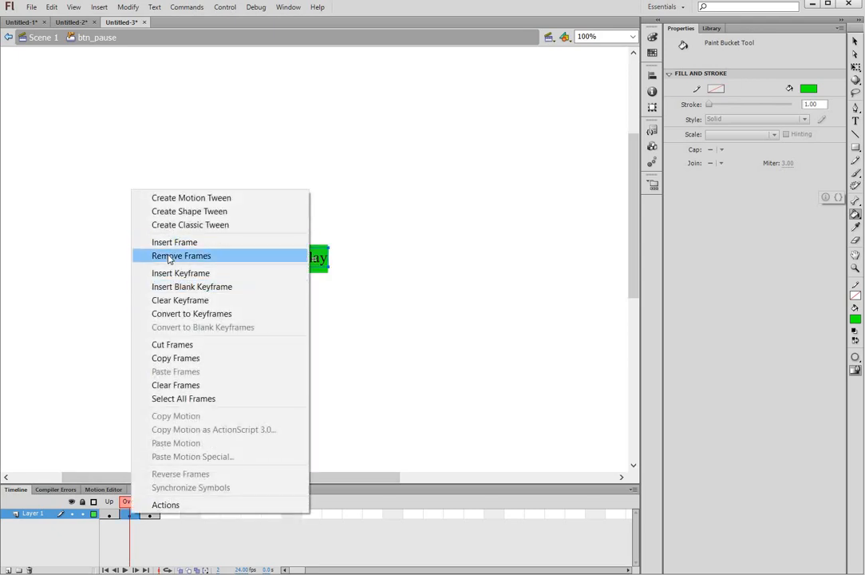
left_click(168, 256)
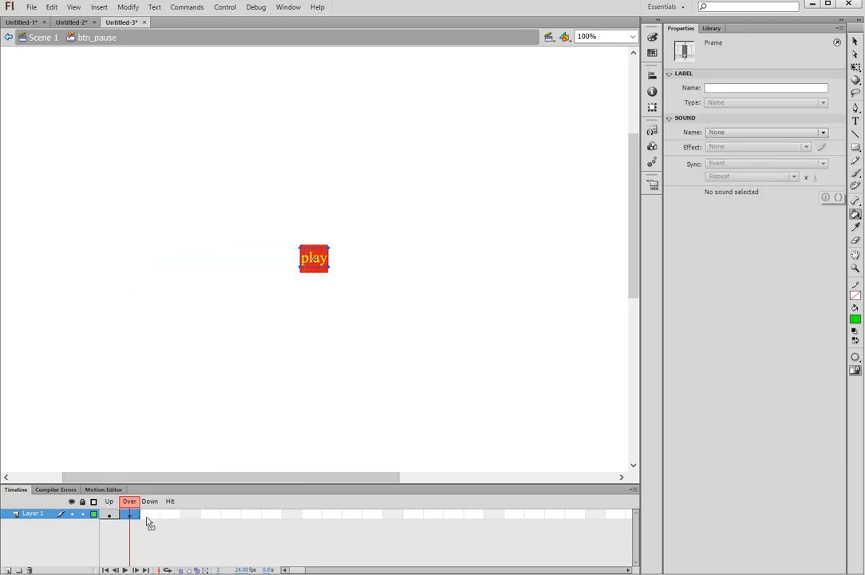
left_click_drag(131, 516, 150, 516)
left_click(131, 516)
right_click(131, 516)
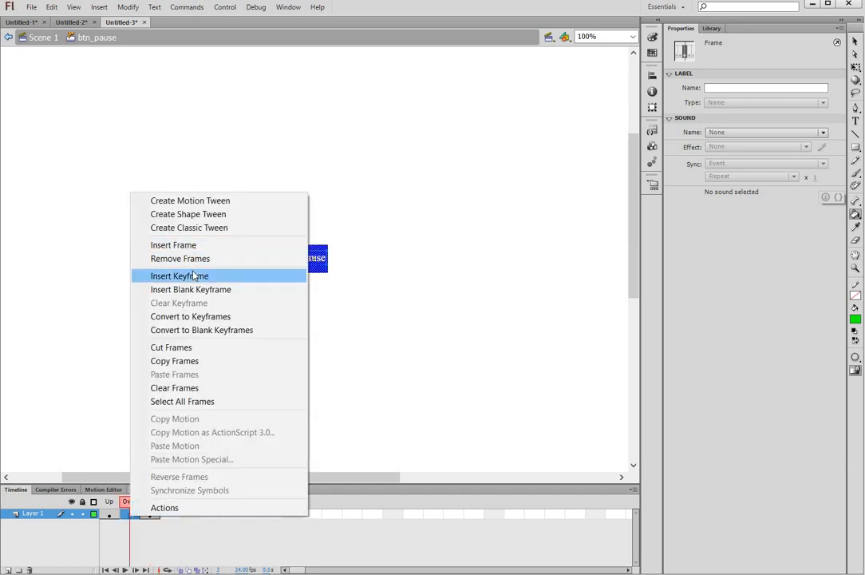
left_click(167, 274)
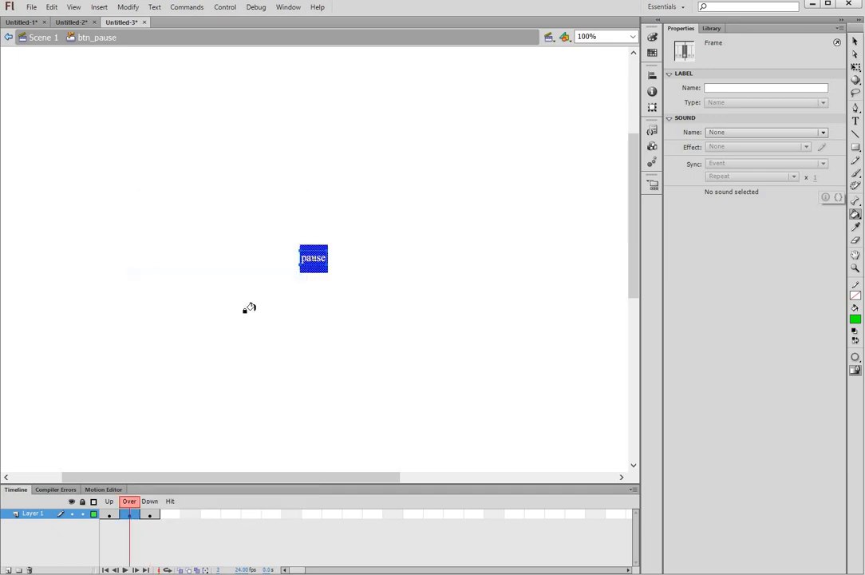
left_click(305, 248)
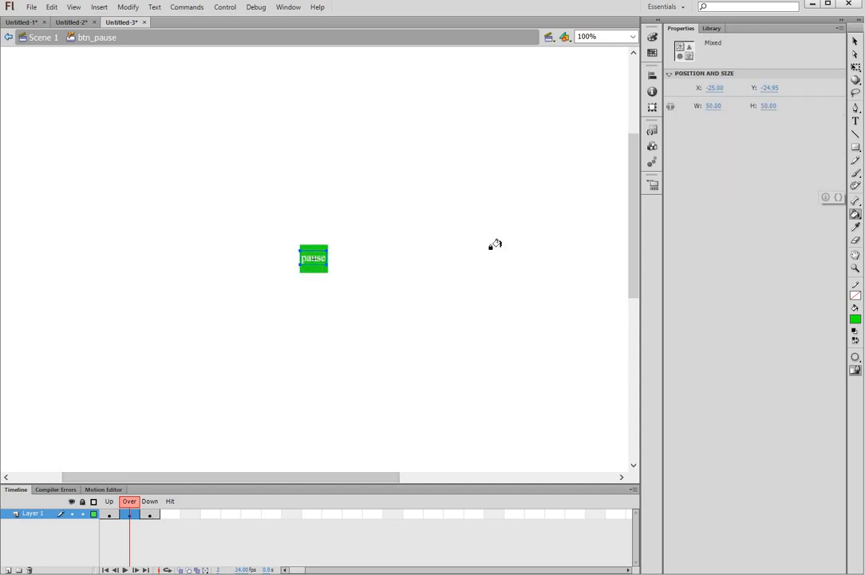
Step: Make the Over-state pause label text black
left_click(857, 43)
left_click(323, 268)
double_click(319, 260)
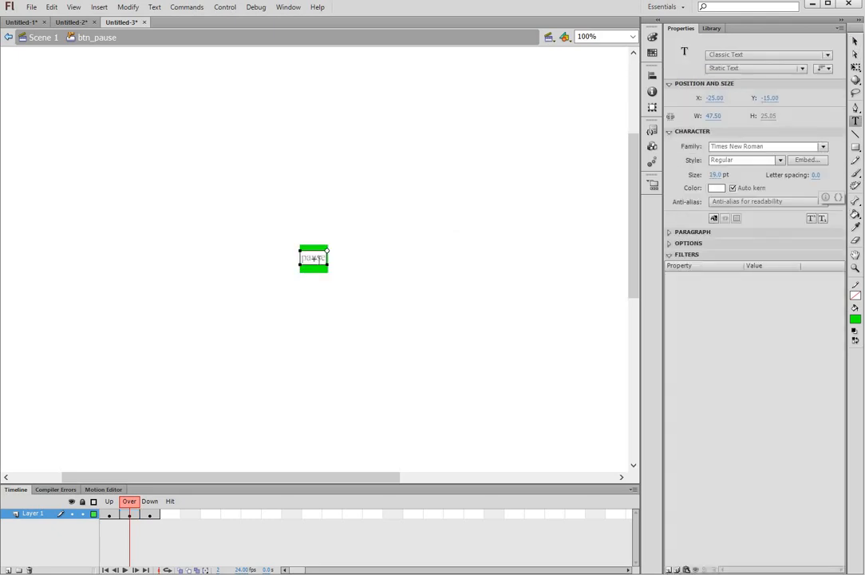
key("ctrl+a")
left_click(715, 189)
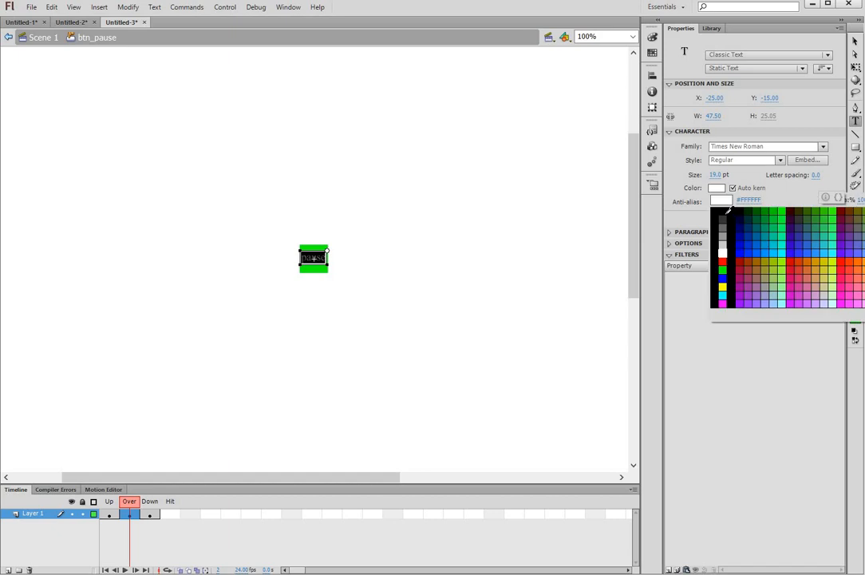
left_click(716, 214)
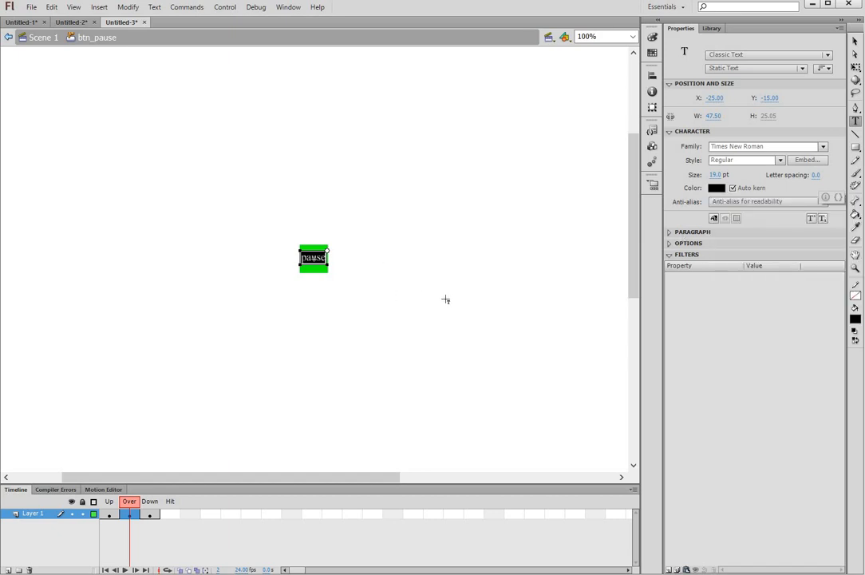
Step: On the Down frame, eyedrop the red fill from the button square
left_click(150, 514)
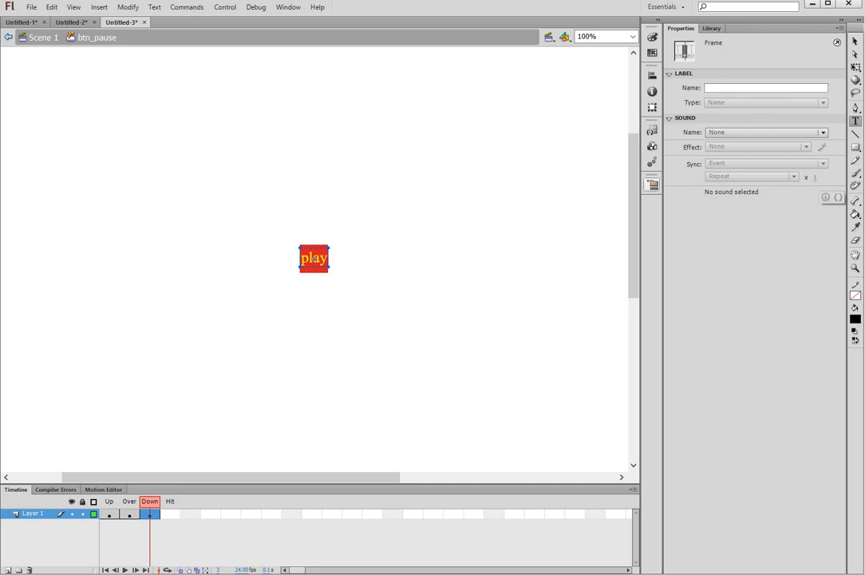
left_click(859, 39)
left_click(560, 192)
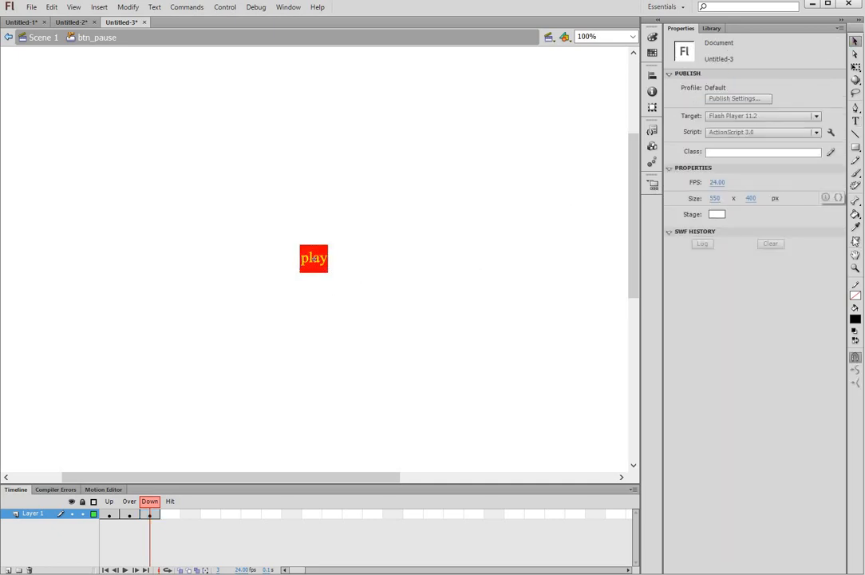
left_click(856, 229)
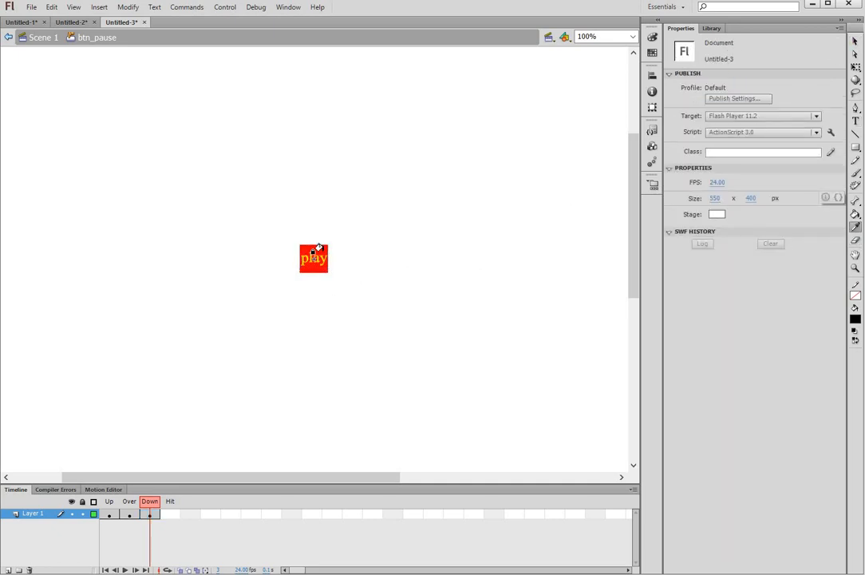
left_click(318, 250)
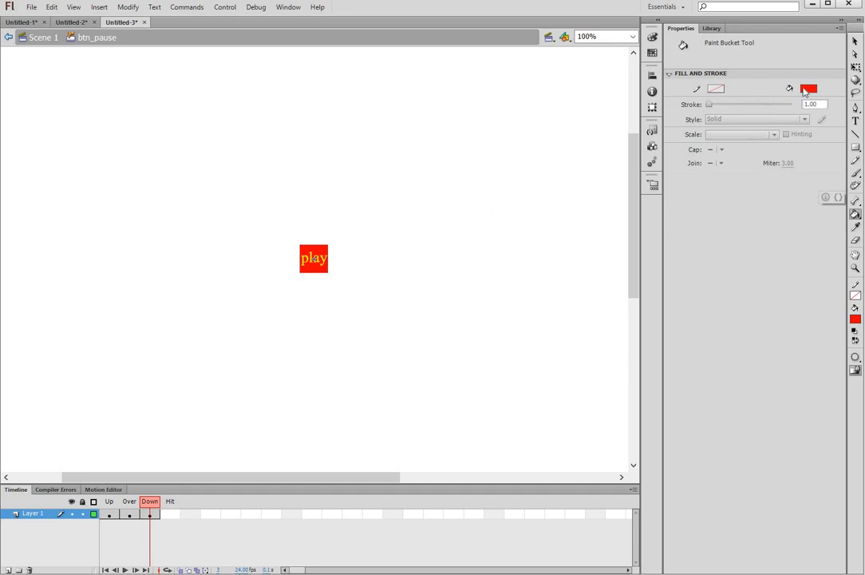
Step: Replace the Down frame with a new pause keyframe and fill its square red
right_click(156, 514)
left_click(204, 255)
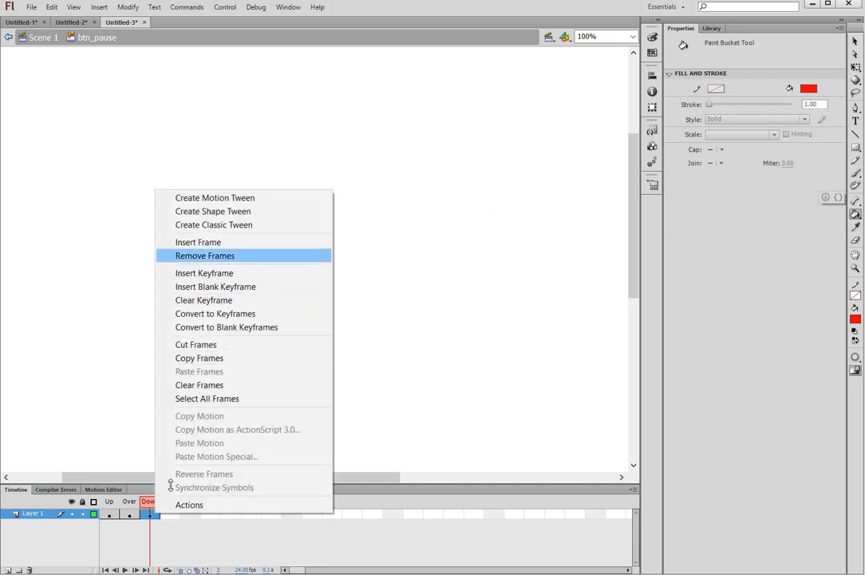
right_click(151, 515)
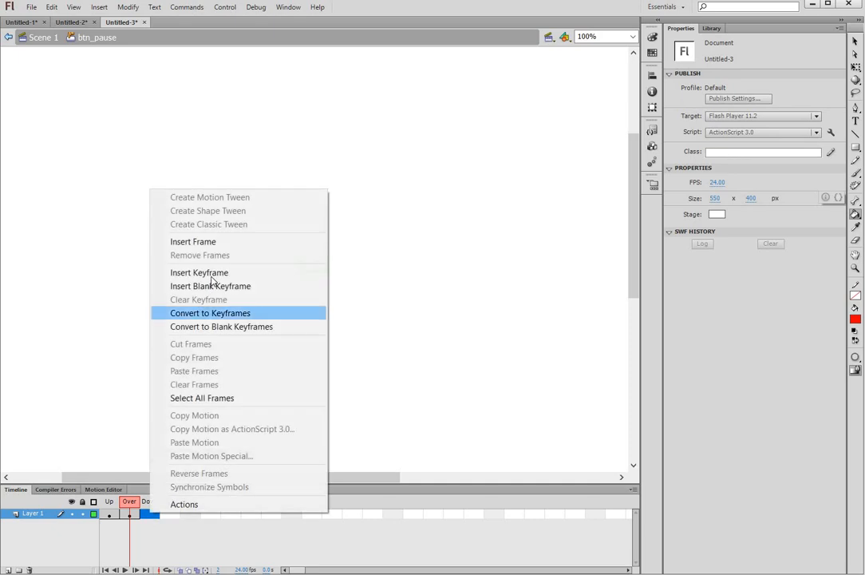
left_click(204, 273)
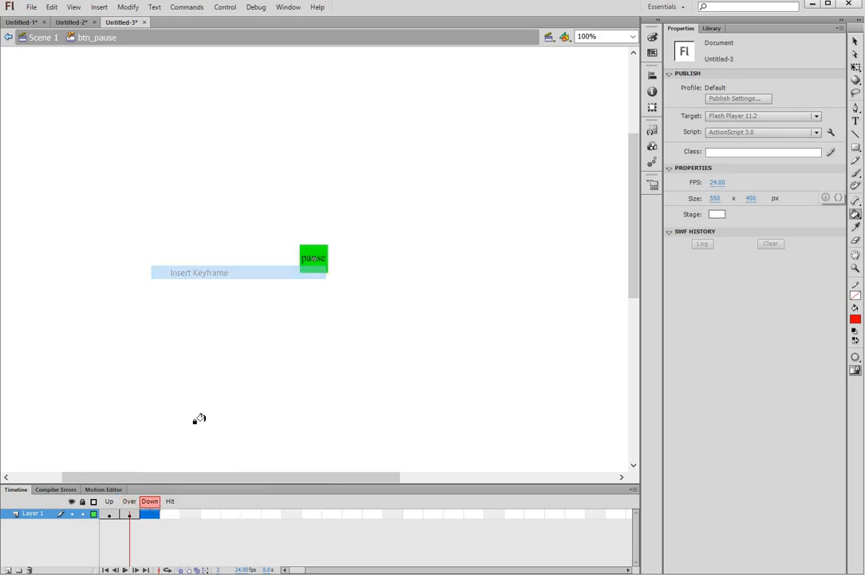
left_click(304, 250)
Step: Make the Down-state pause label text yellow
left_click(856, 121)
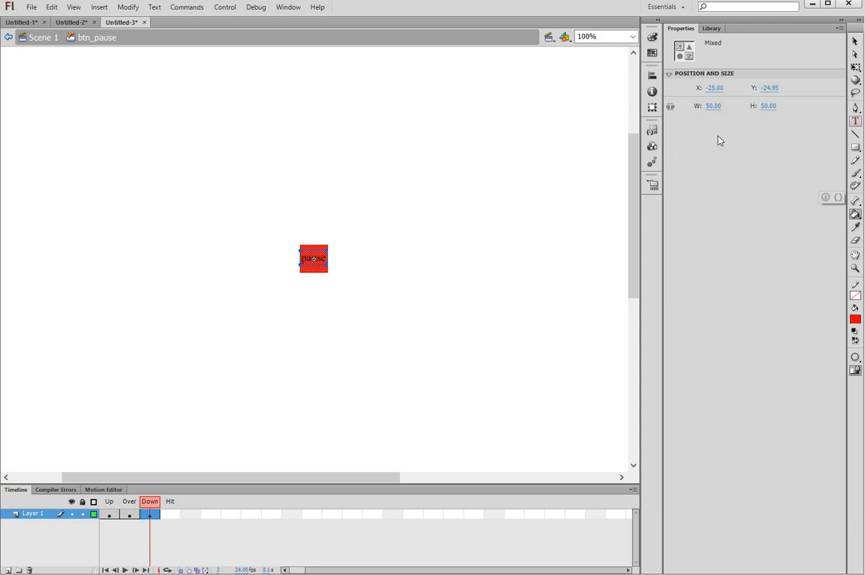
double_click(313, 258)
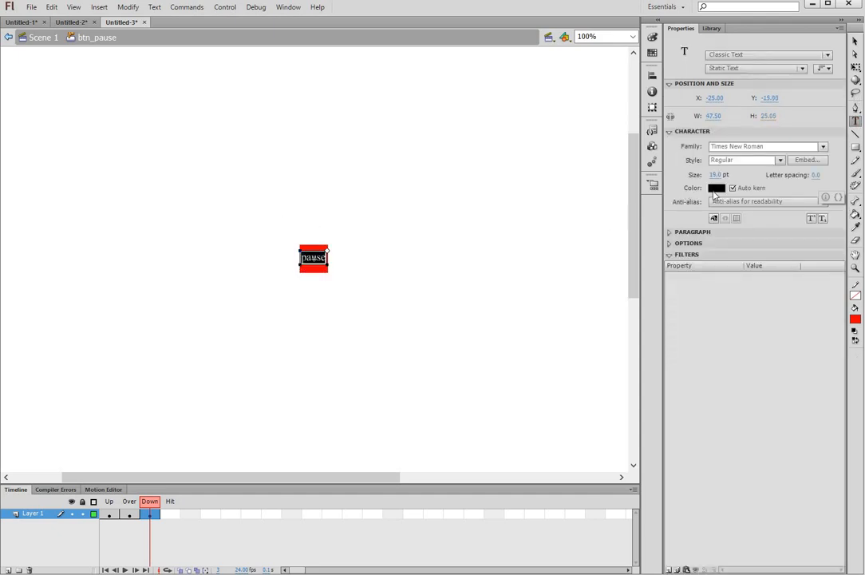
left_click(716, 188)
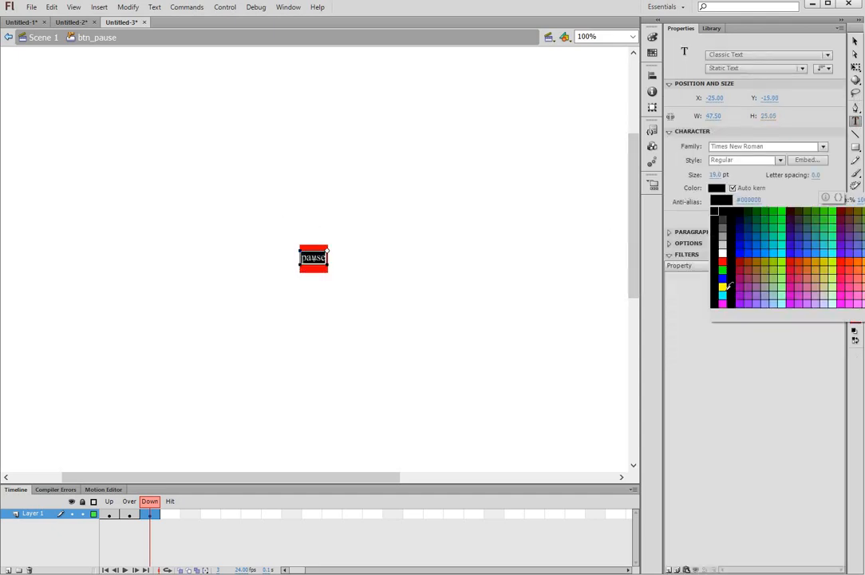
left_click(724, 286)
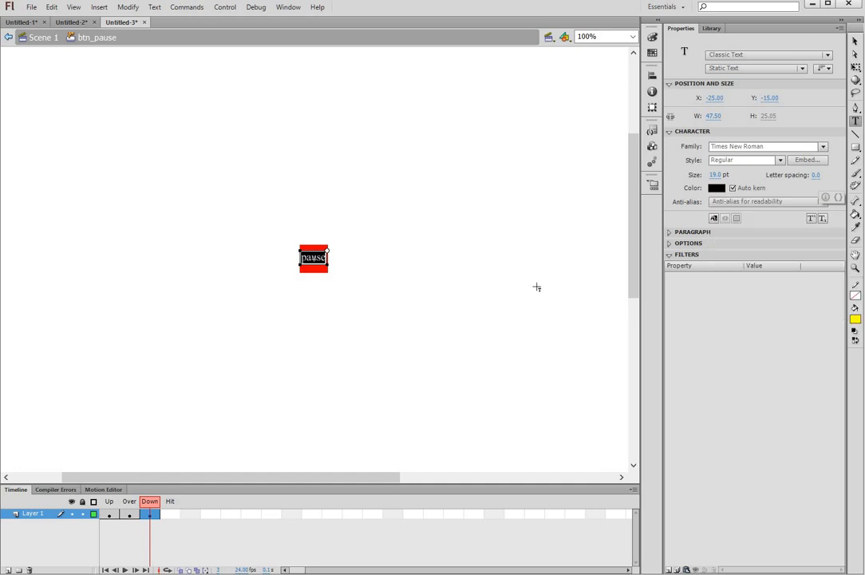
left_click(855, 41)
left_click(114, 161)
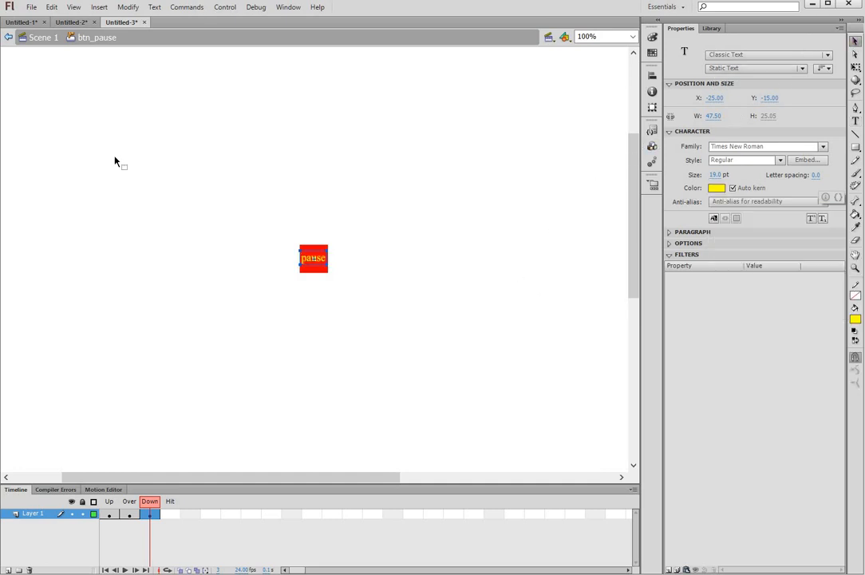
Step: Back on Scene 1, place btn_pause from the library beside the play button
left_click(44, 37)
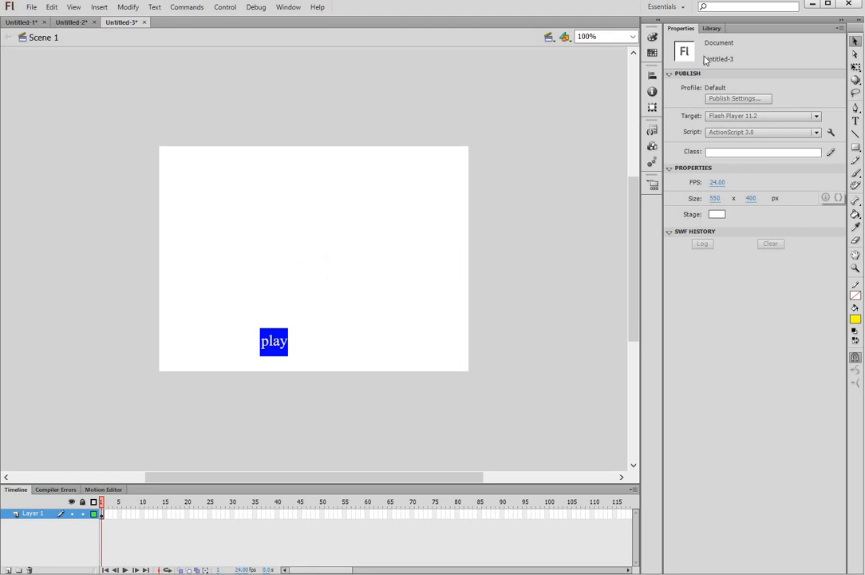
key("ctrl+l")
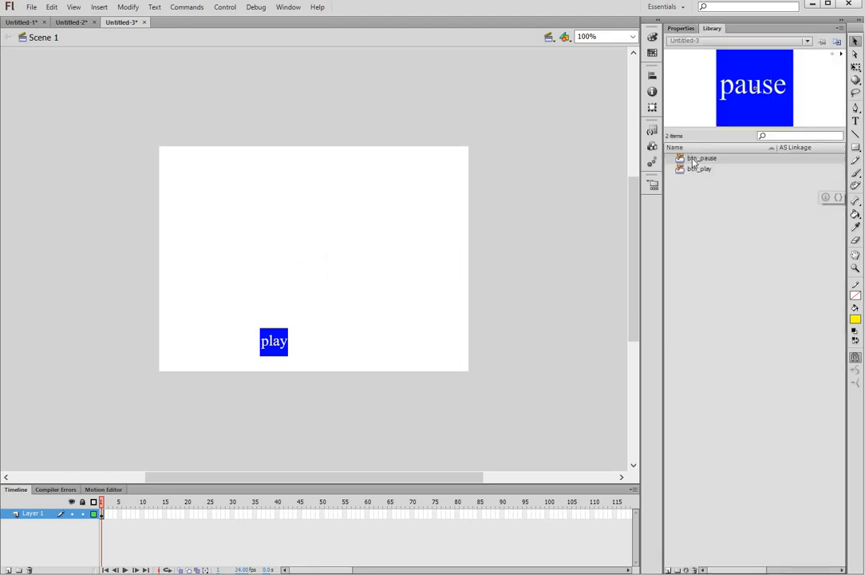
left_click_drag(693, 162, 311, 345)
key("Left")
key("Left")
key("Left")
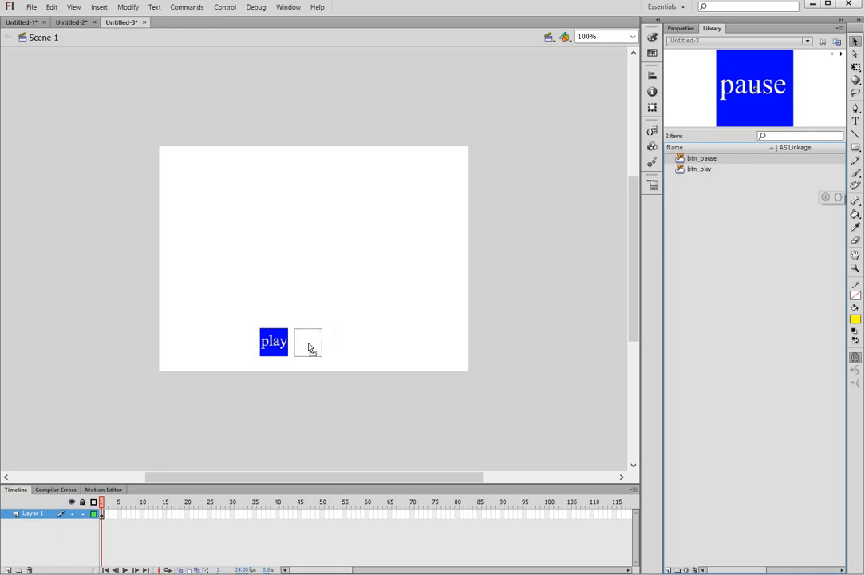
left_click_drag(309, 343, 308, 343)
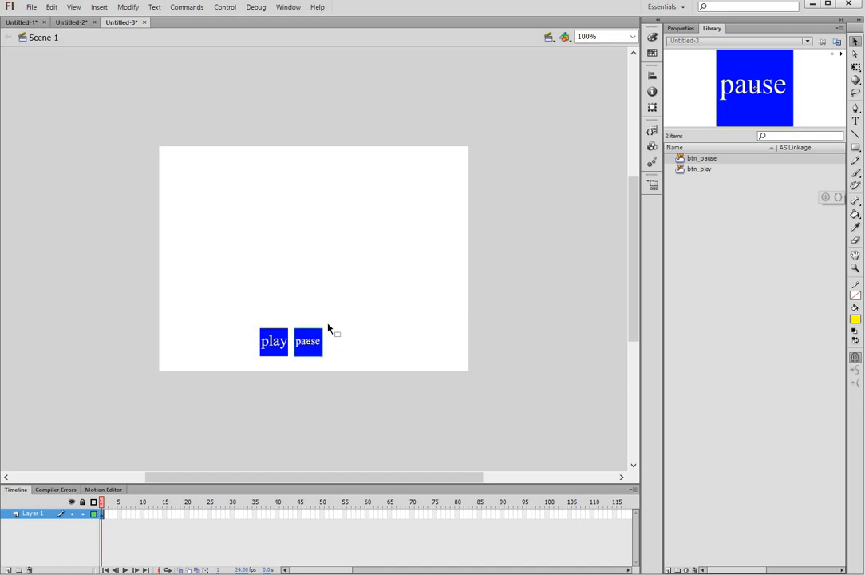
Step: Name the pause button instance pausebtn
left_click(693, 28)
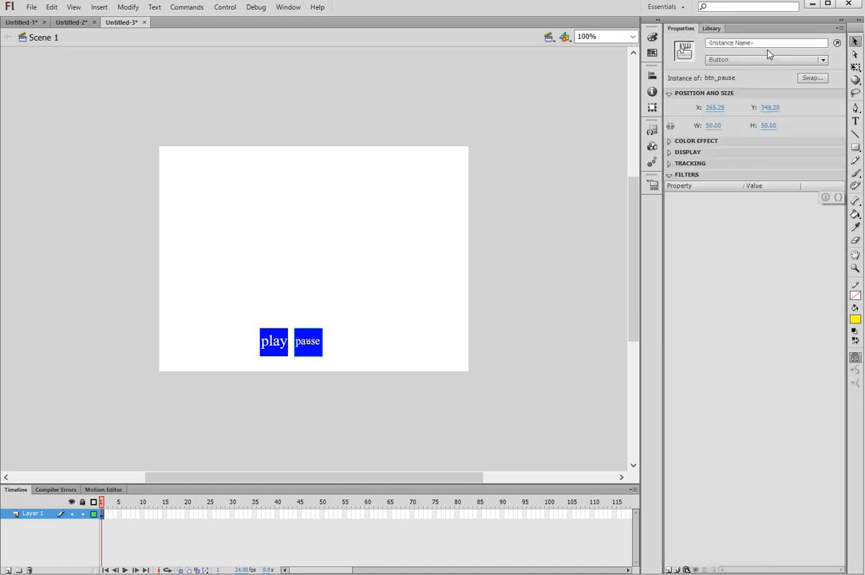
left_click(769, 44)
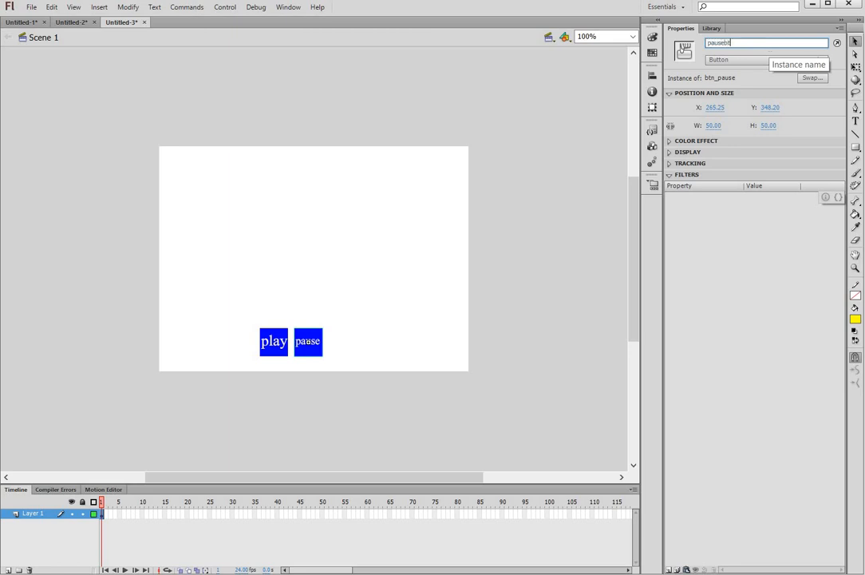
key("Return")
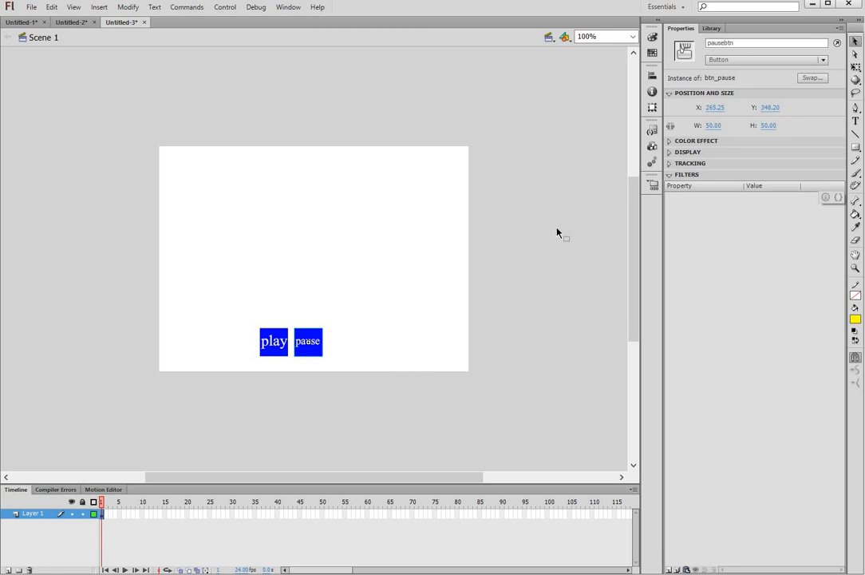
Step: Duplicate btn_pause in the Library as a new symbol named btn_next
left_click(710, 28)
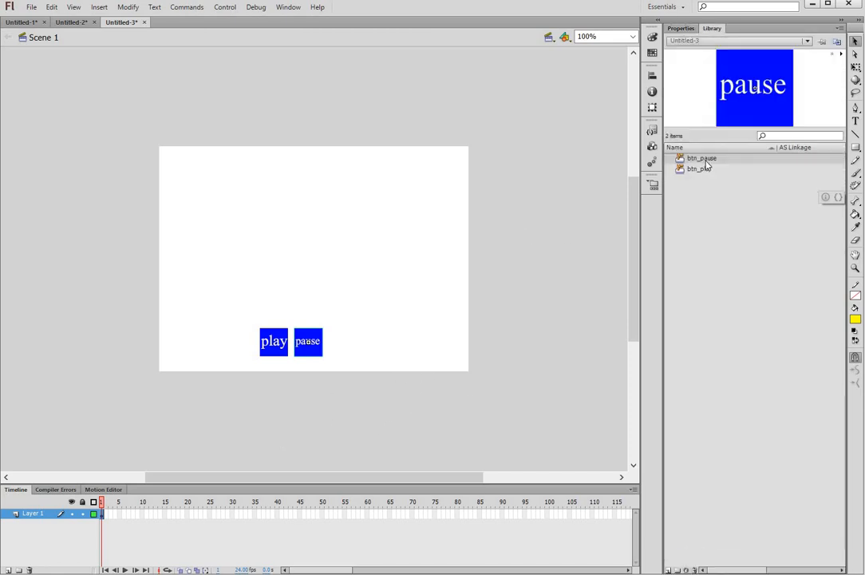
right_click(705, 161)
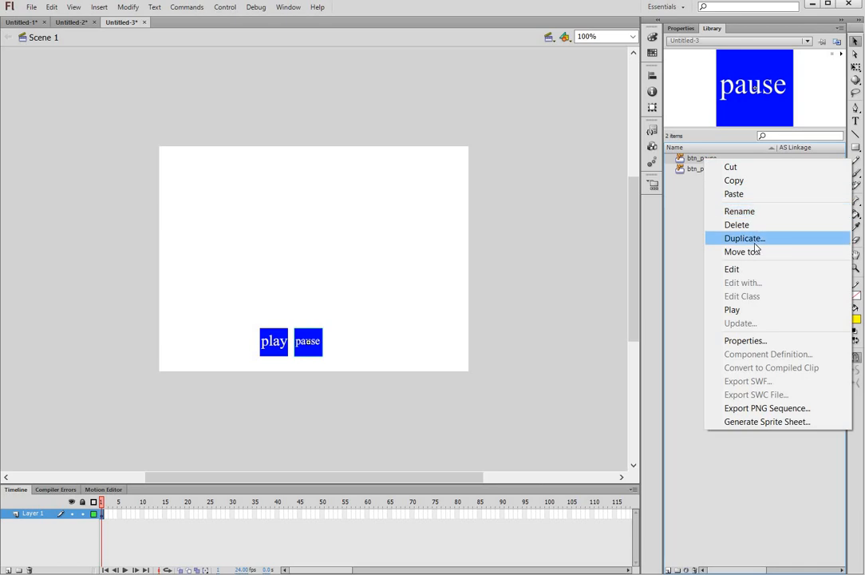
left_click(702, 238)
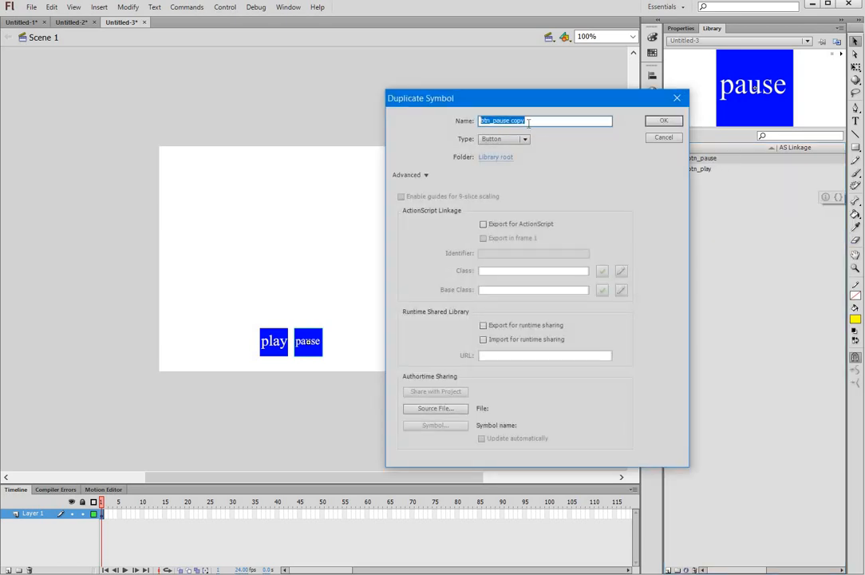
left_click(493, 119)
left_click_drag(493, 120, 549, 132)
type("next")
key("Return")
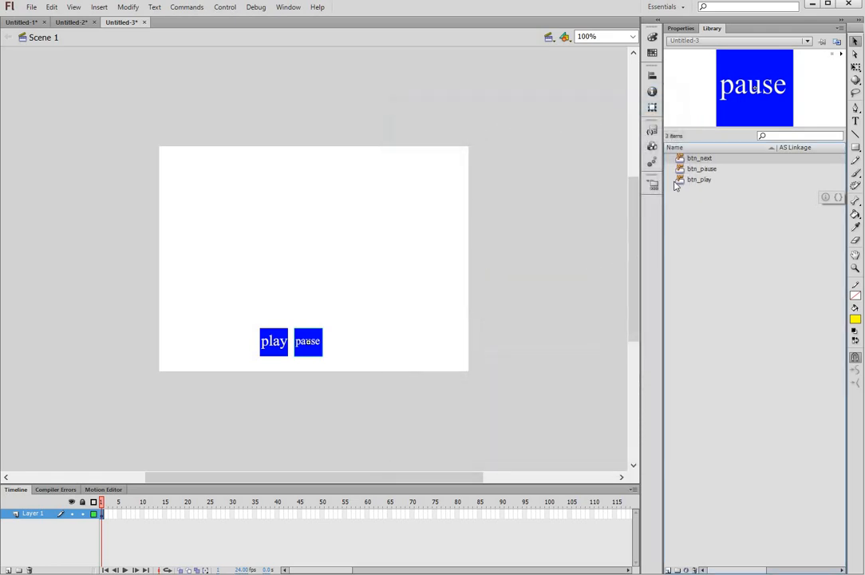
Step: In btn_next, change the Up-state label text to 'next'
double_click(680, 160)
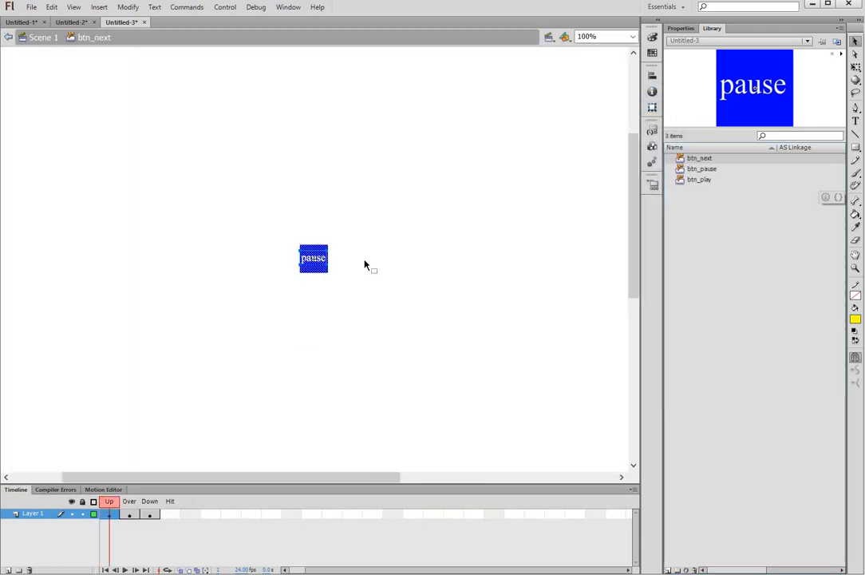
double_click(314, 258)
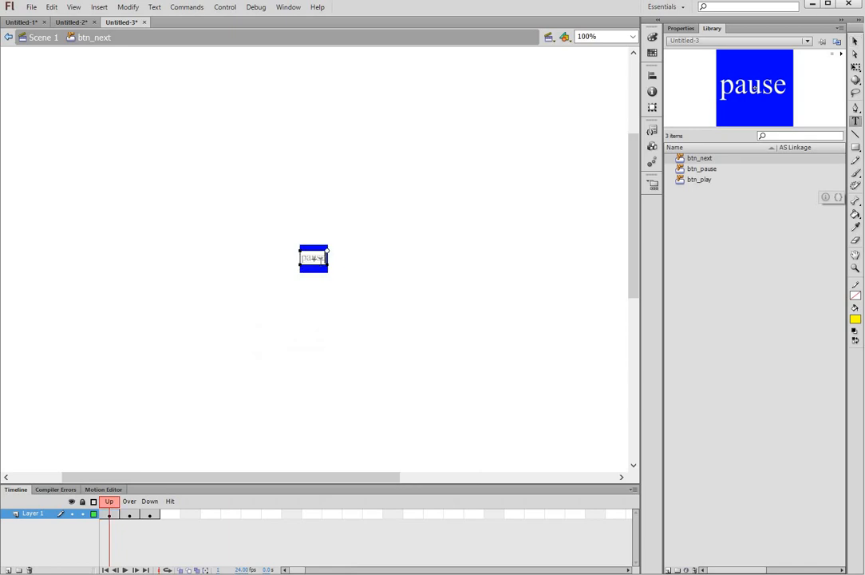
key("ctrl+a")
type("next")
key("Escape")
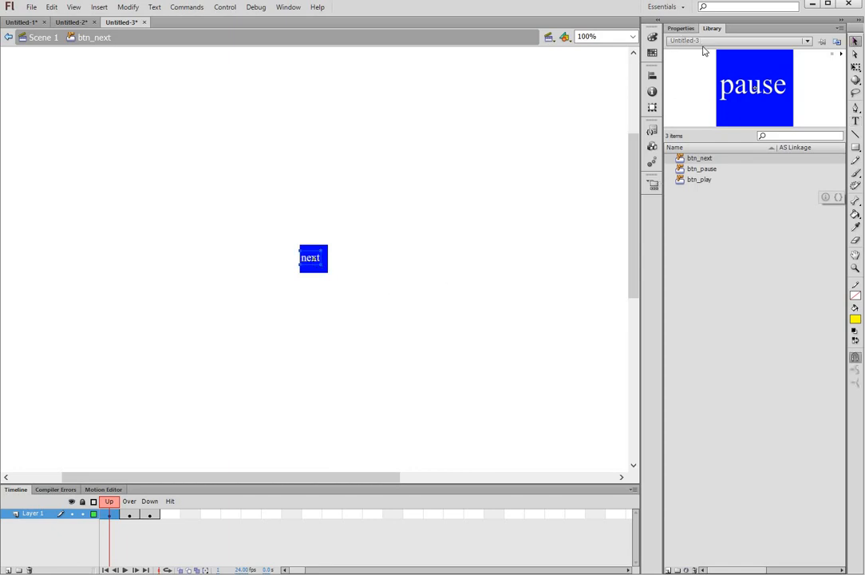
Step: Set the next label to 24 pt and Y position -18
left_click(680, 28)
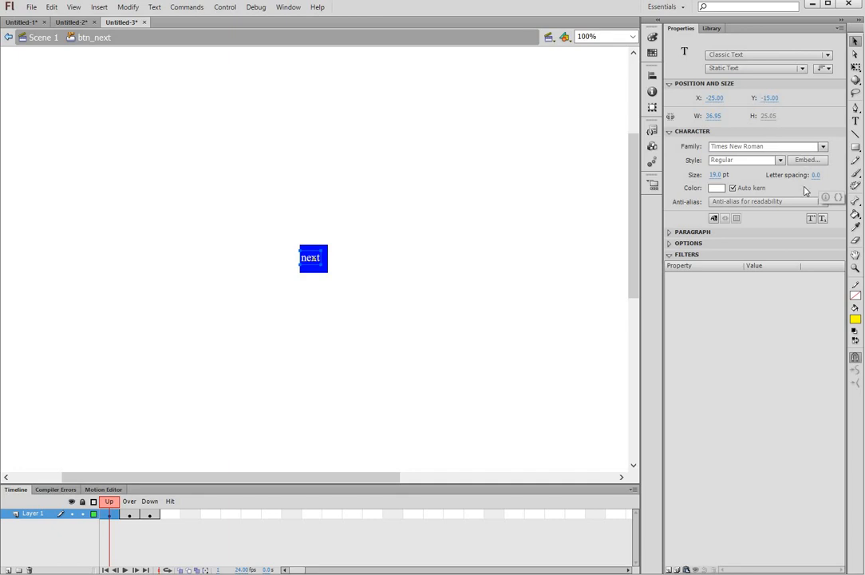
left_click(721, 174)
left_click_drag(728, 175, 723, 175)
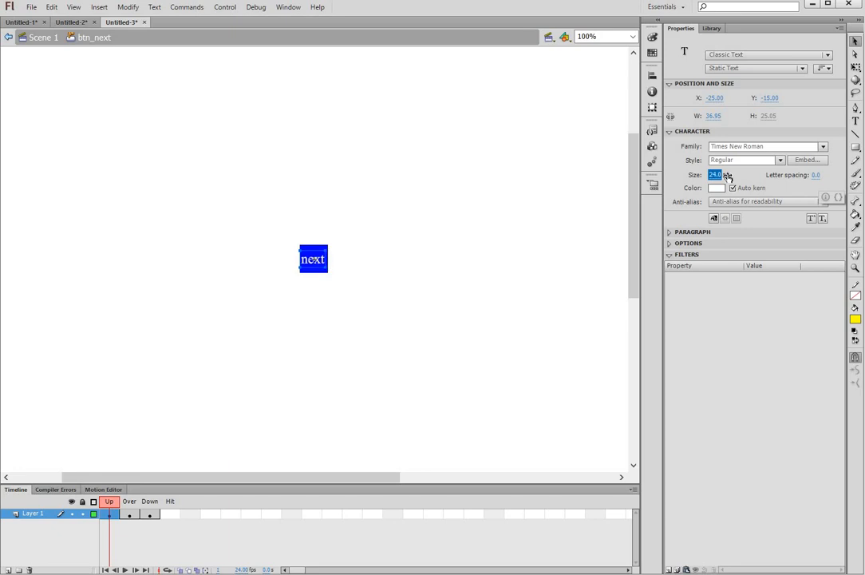
left_click(776, 98)
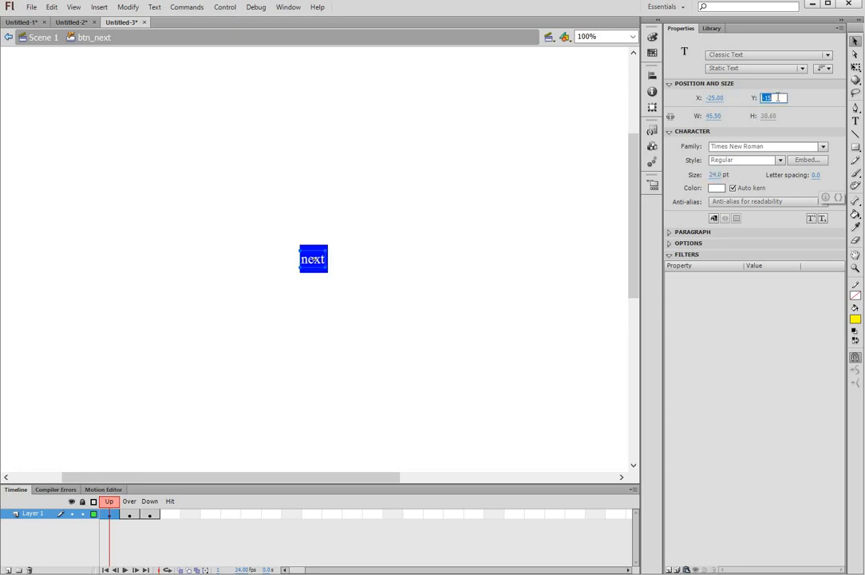
type("-20")
key("Return")
left_click(778, 97)
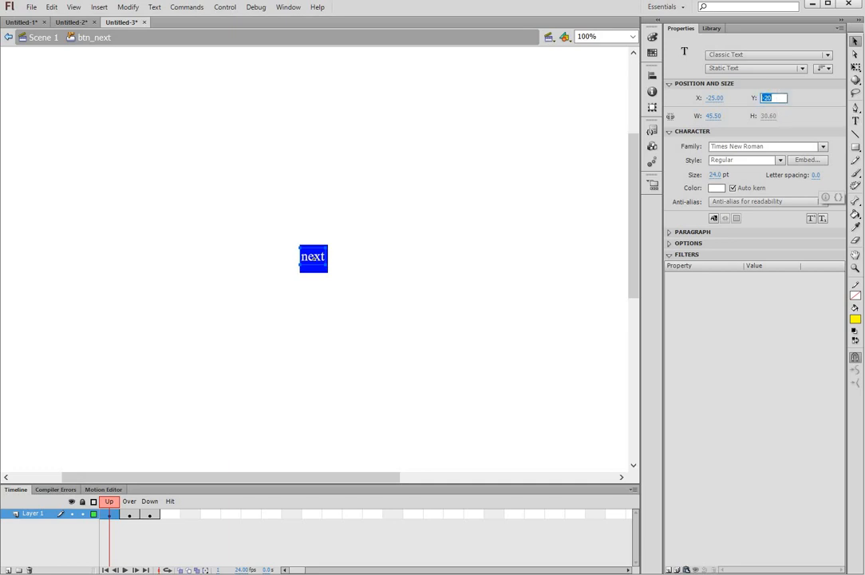
type("-18")
key("Return")
left_click(322, 289)
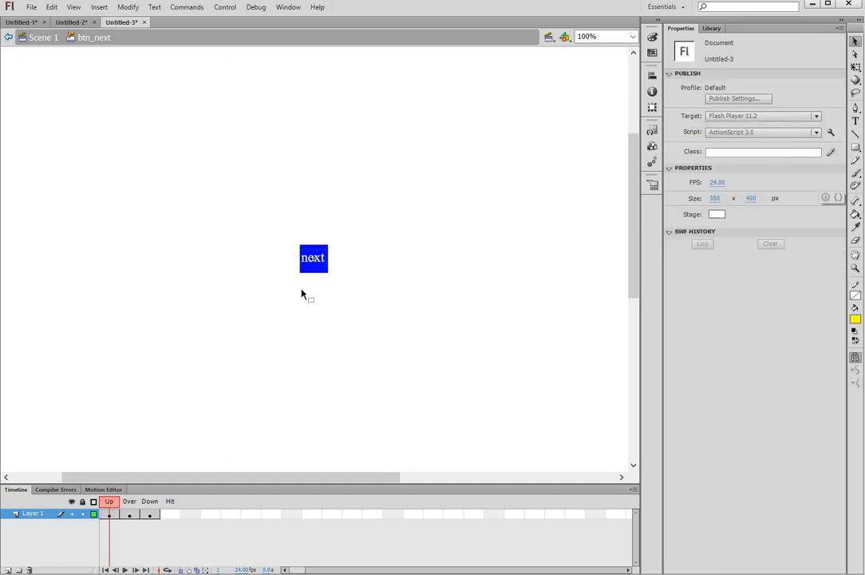
Step: On btn_next's Over frame, eyedrop the green fill of the square
left_click(130, 516)
right_click(130, 517)
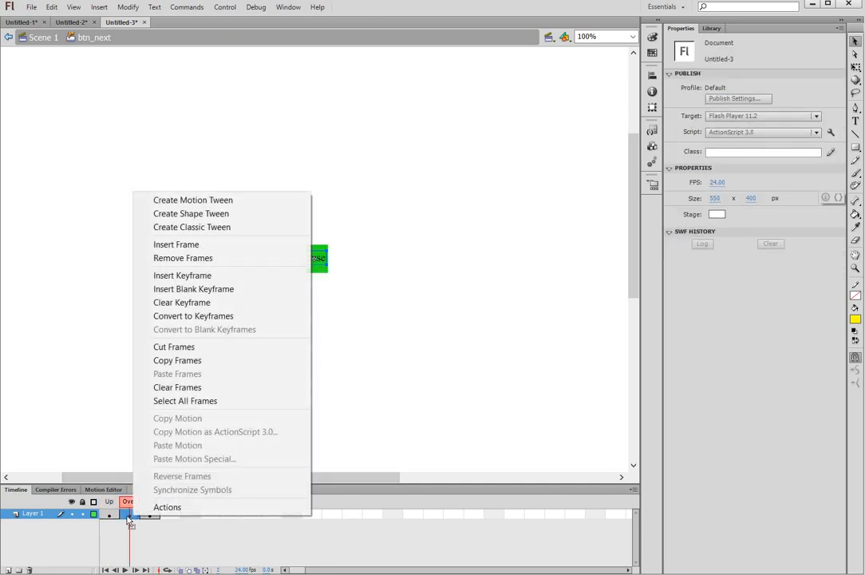
left_click(139, 509)
left_click(498, 232)
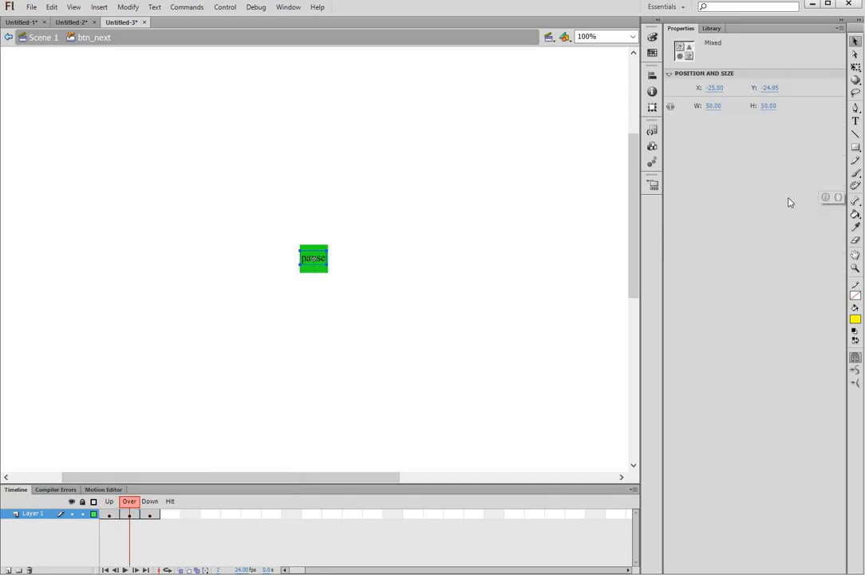
left_click(855, 228)
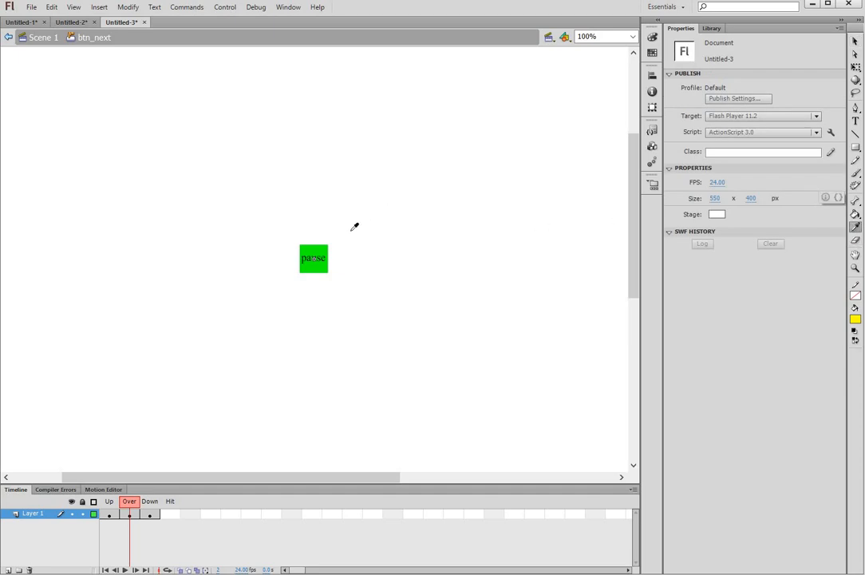
left_click(319, 250)
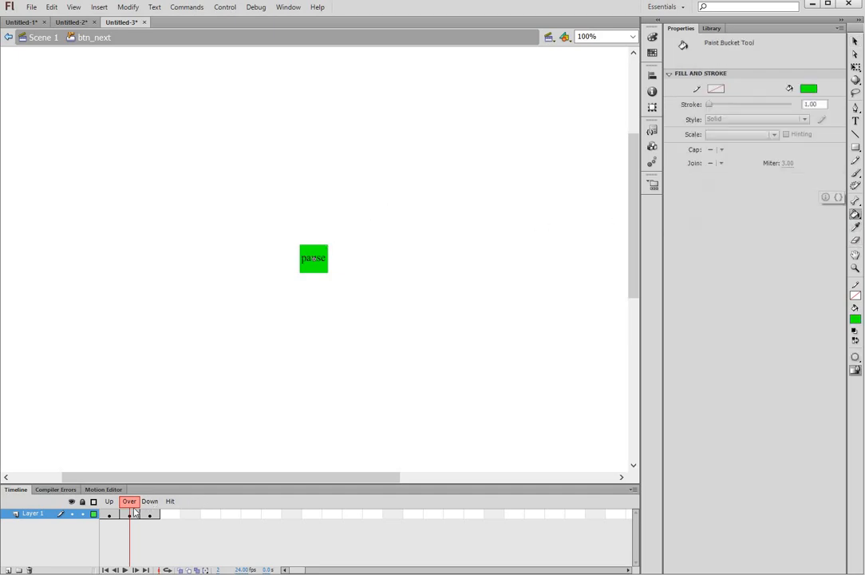
Step: Replace the Over frame with a fresh next keyframe and fill its square green
right_click(134, 515)
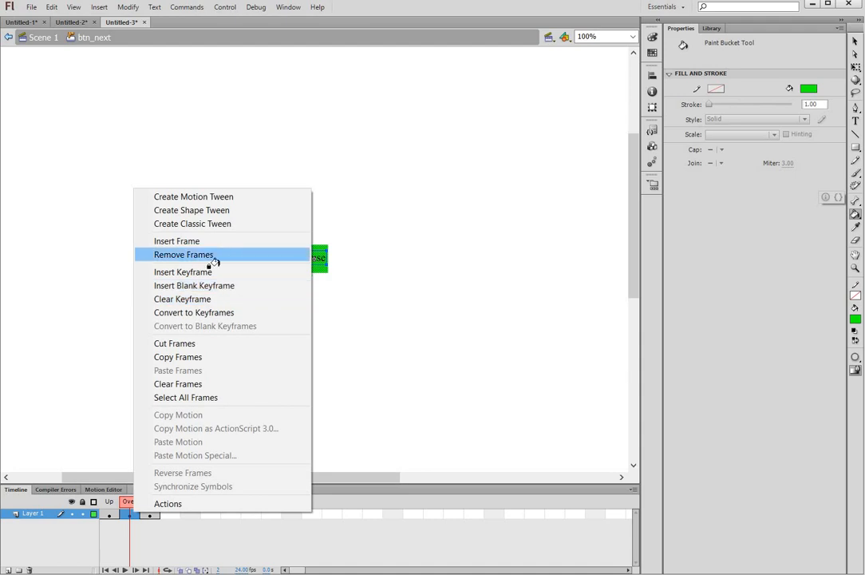
left_click(213, 254)
key("F6")
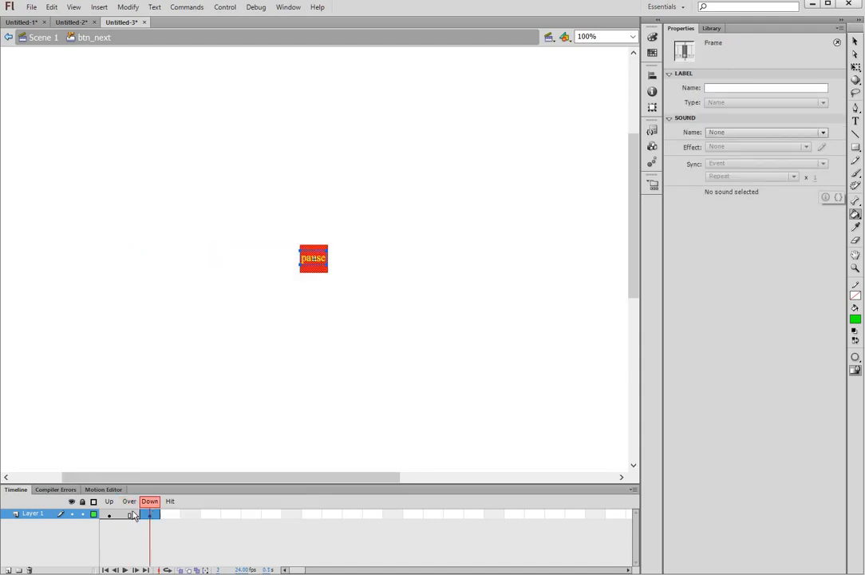
left_click(134, 515)
right_click(130, 514)
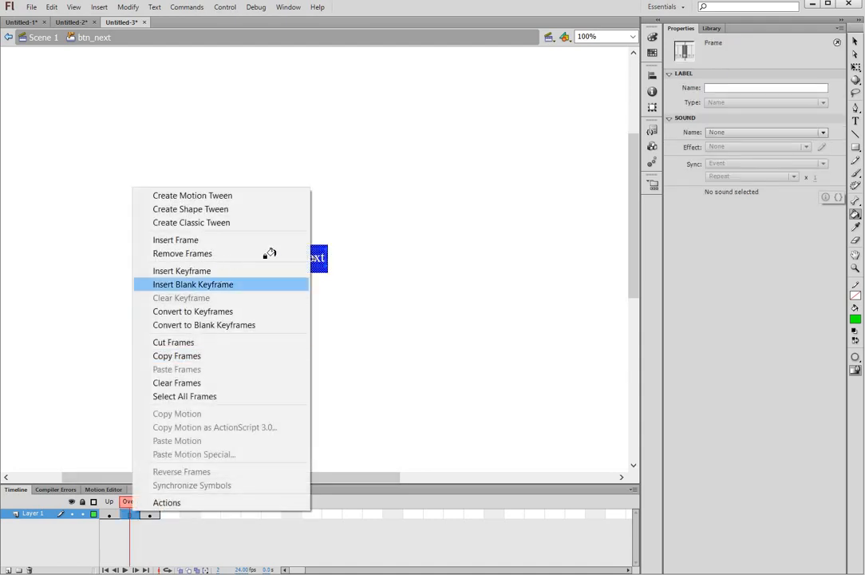
left_click(264, 271)
left_click(314, 250)
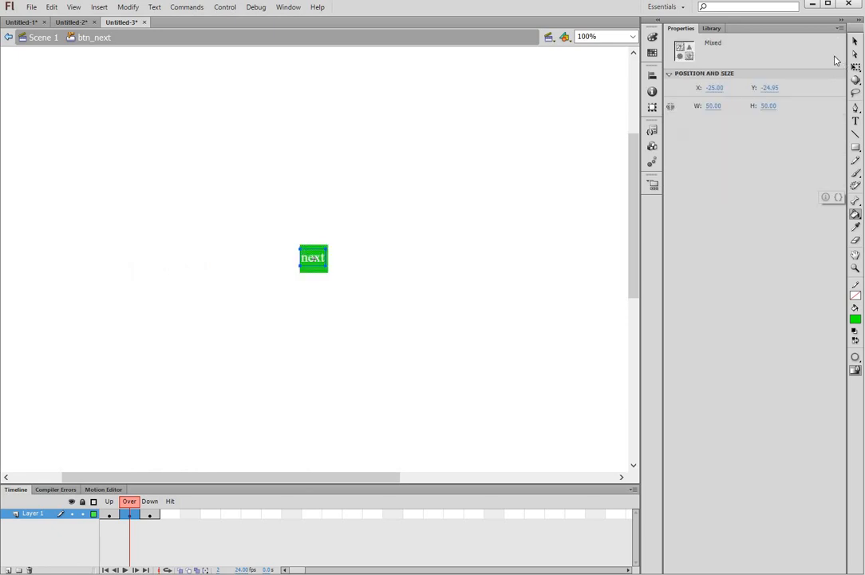
Step: Make the Over-state next label text black
left_click(859, 43)
left_click(506, 208)
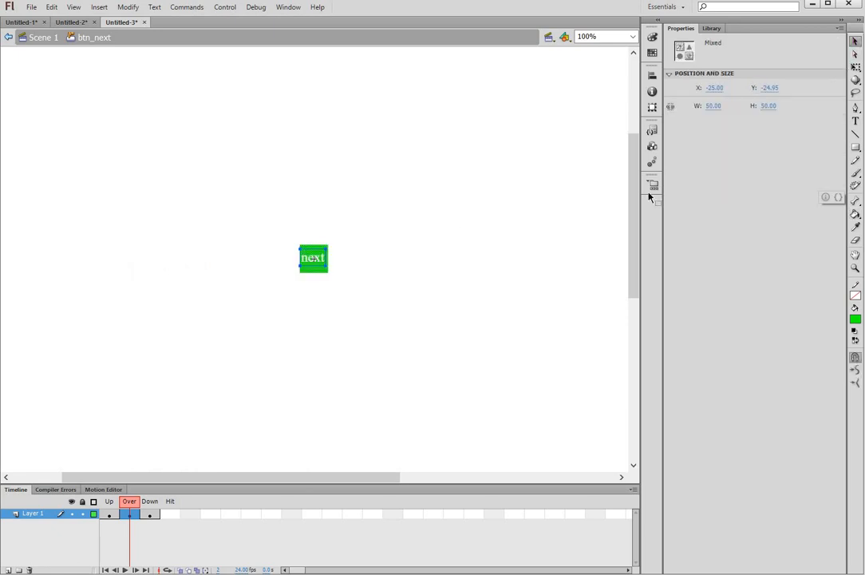
left_click(856, 121)
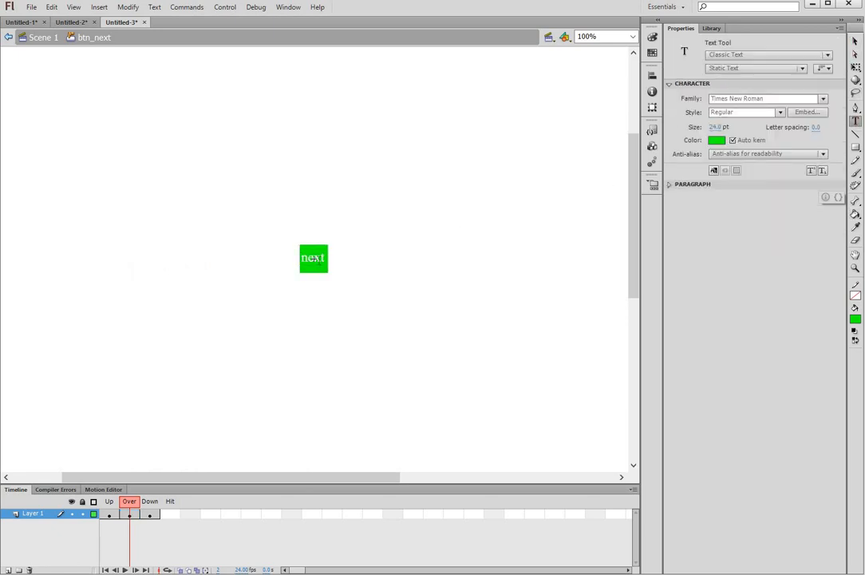
double_click(314, 258)
left_click(716, 188)
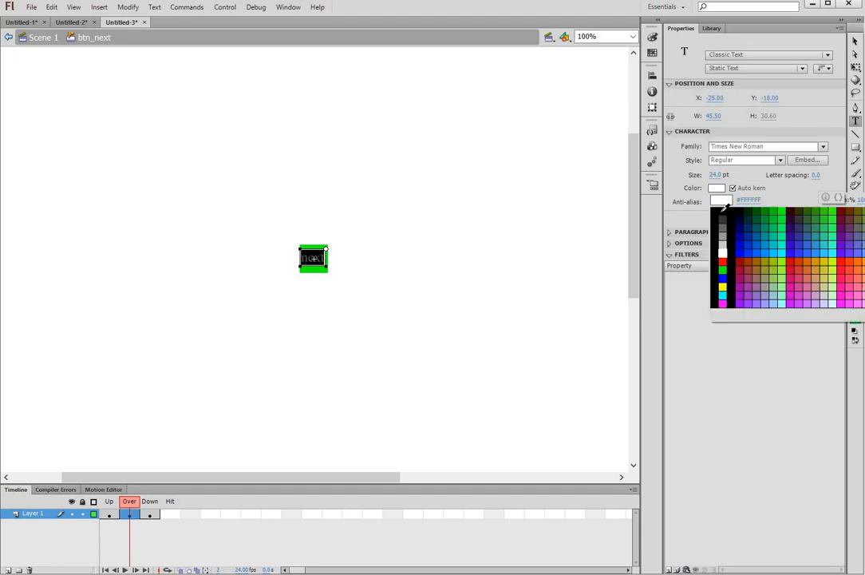
left_click(722, 216)
left_click(856, 42)
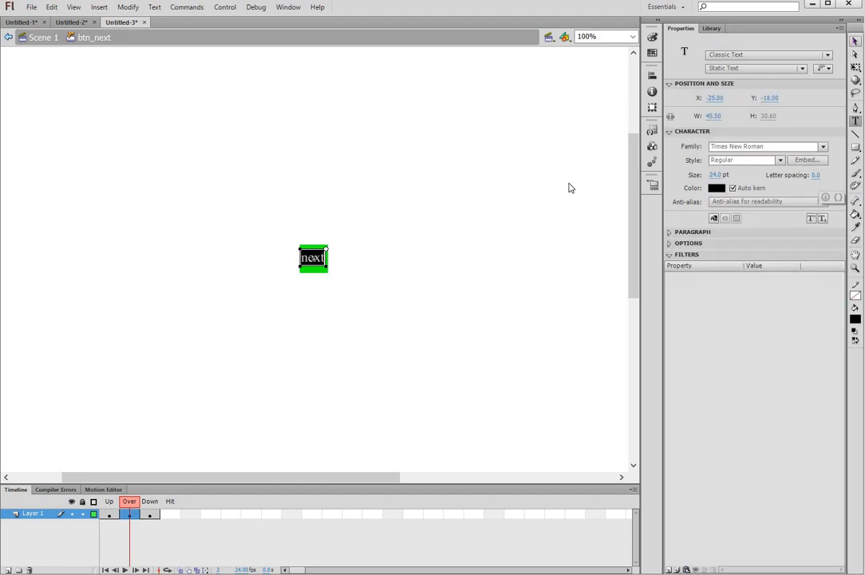
left_click(443, 209)
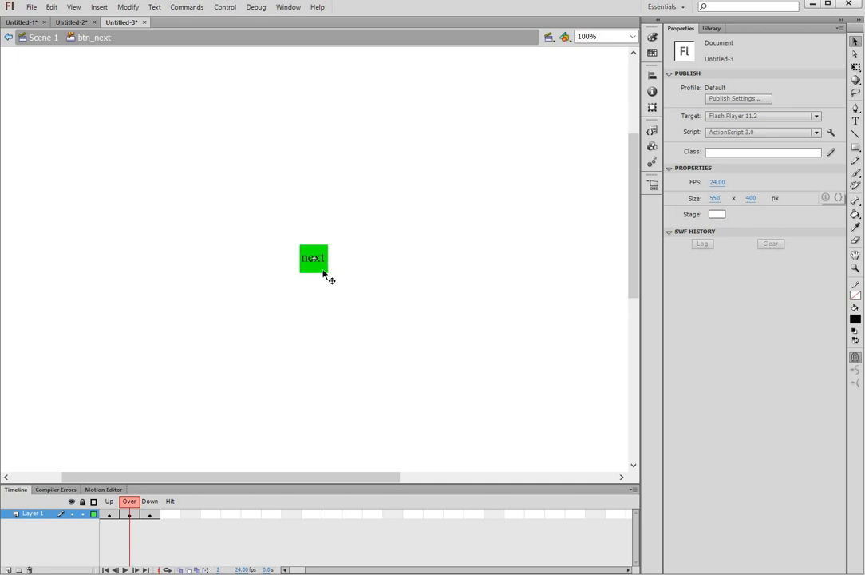
Step: On btn_next's Down frame, eyedrop the red fill of the square
left_click(150, 517)
right_click(149, 518)
left_click(414, 208)
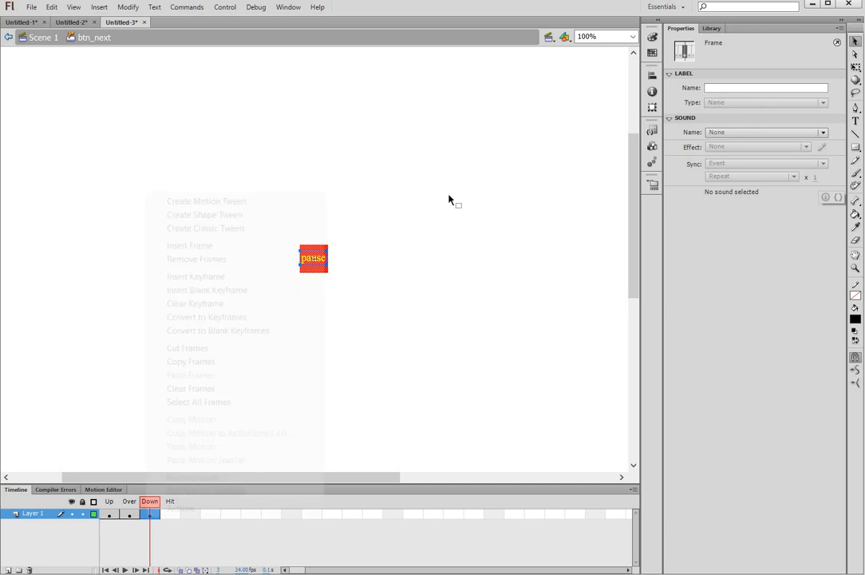
key("i")
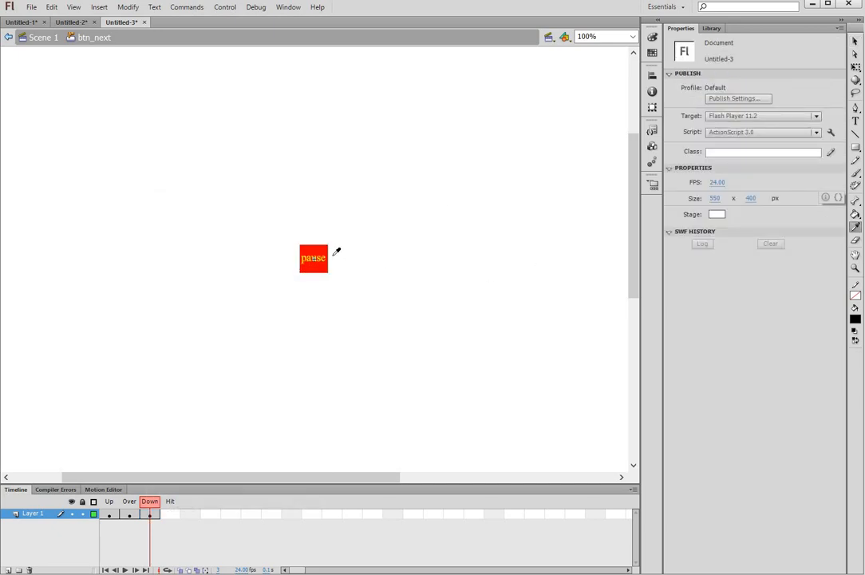
left_click(317, 252)
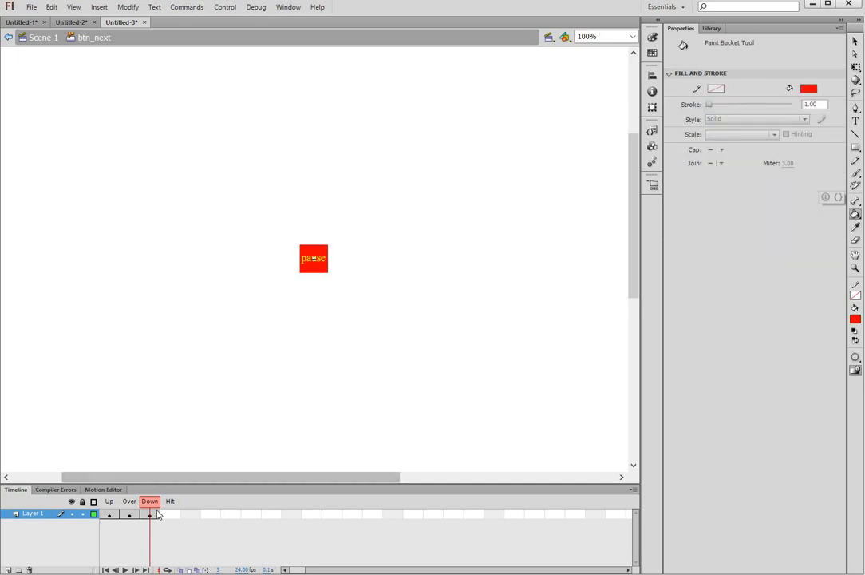
Step: Replace the Down frame with a fresh keyframe and fill its square red
right_click(155, 514)
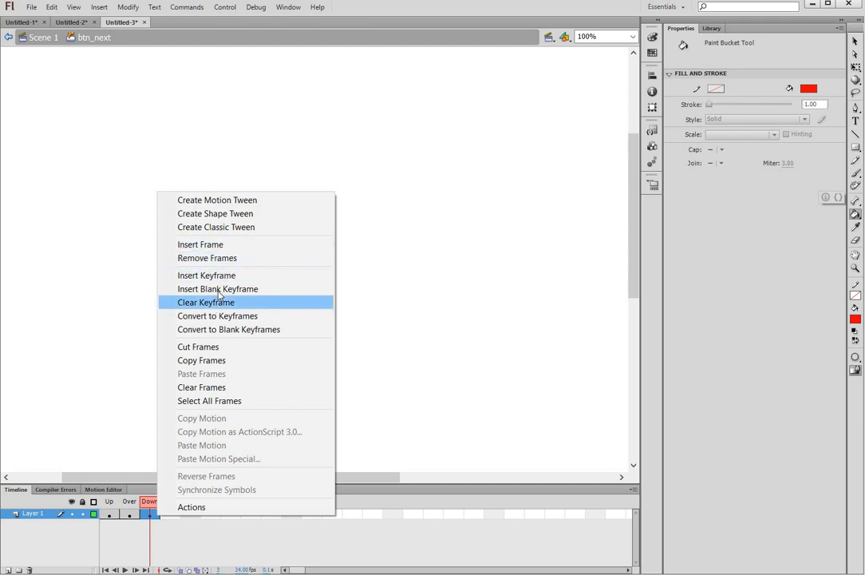
left_click(252, 260)
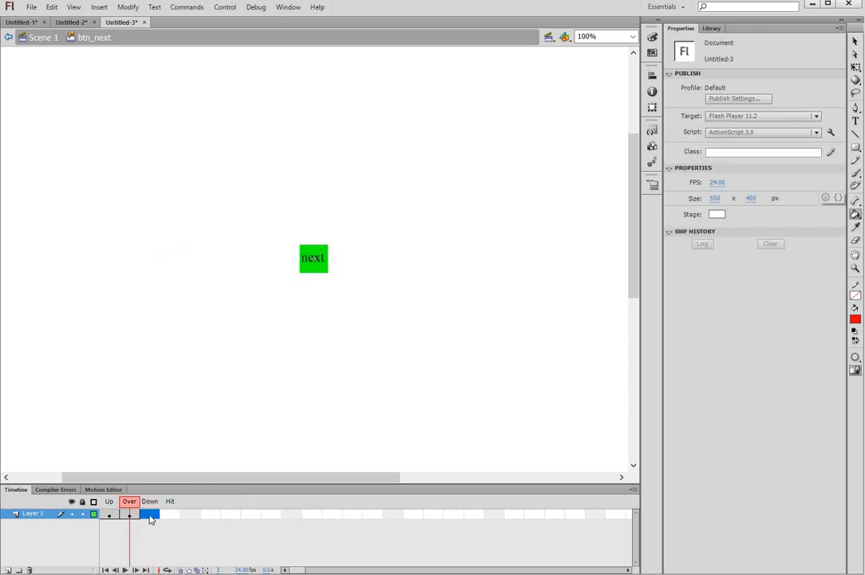
right_click(149, 514)
left_click(207, 275)
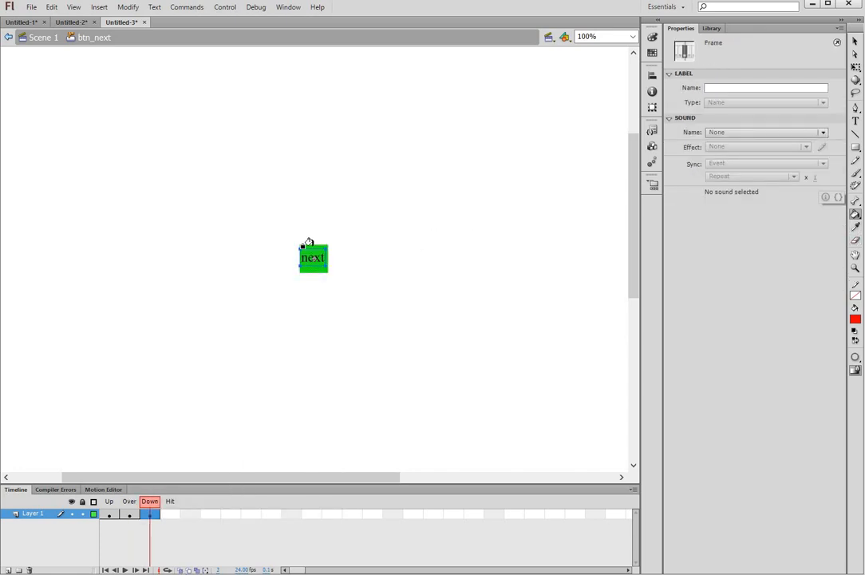
left_click(310, 244)
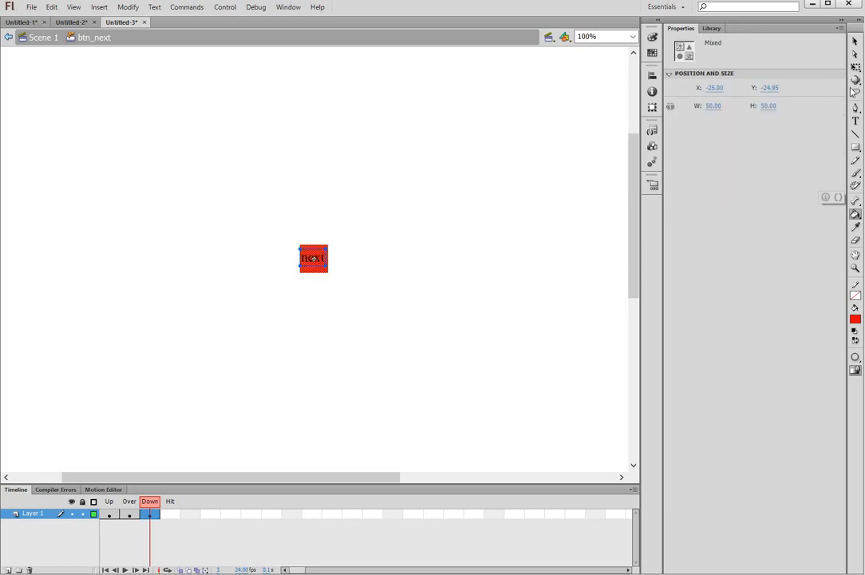
Step: Make the Down-state next label yellow and return to Scene 1
left_click(856, 122)
left_click(323, 258)
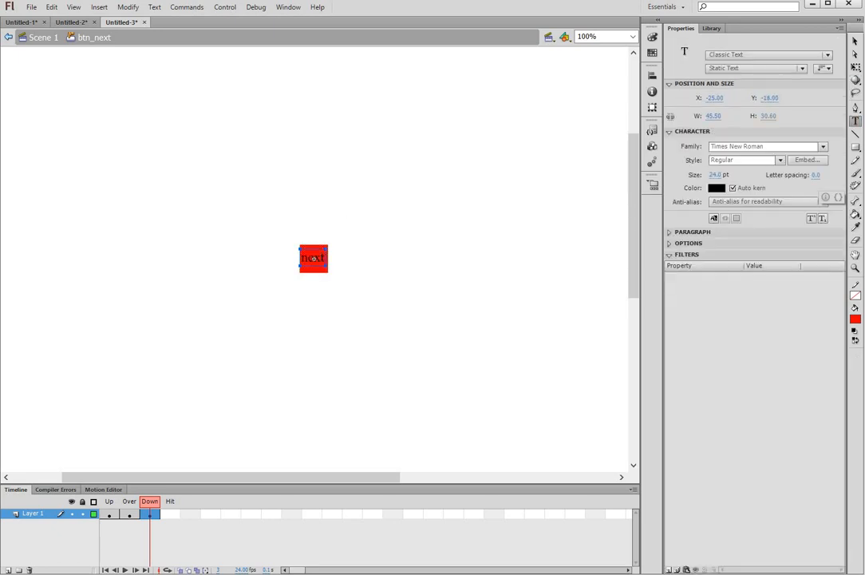
key("ctrl+a")
left_click(716, 187)
left_click(723, 286)
left_click(41, 39)
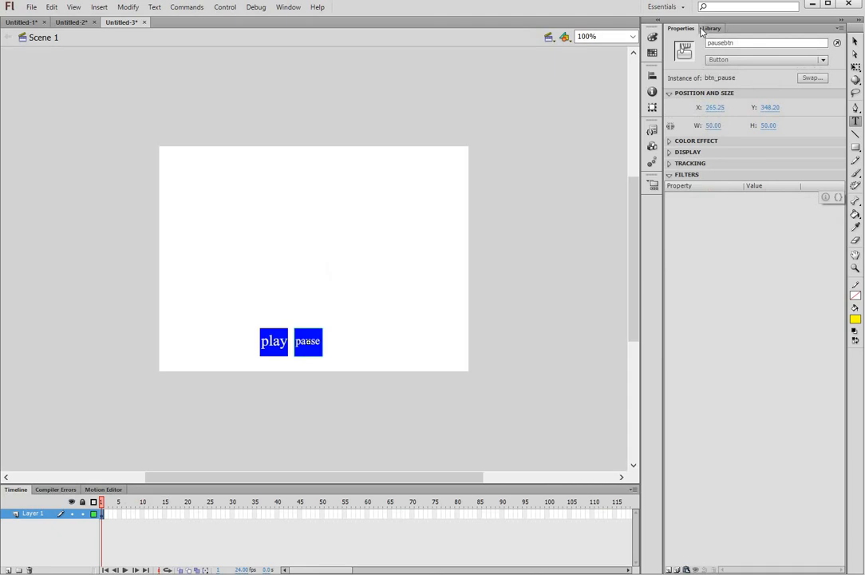
Step: Place btn_next from the Library beside the pause button and add Layer 2
left_click(711, 28)
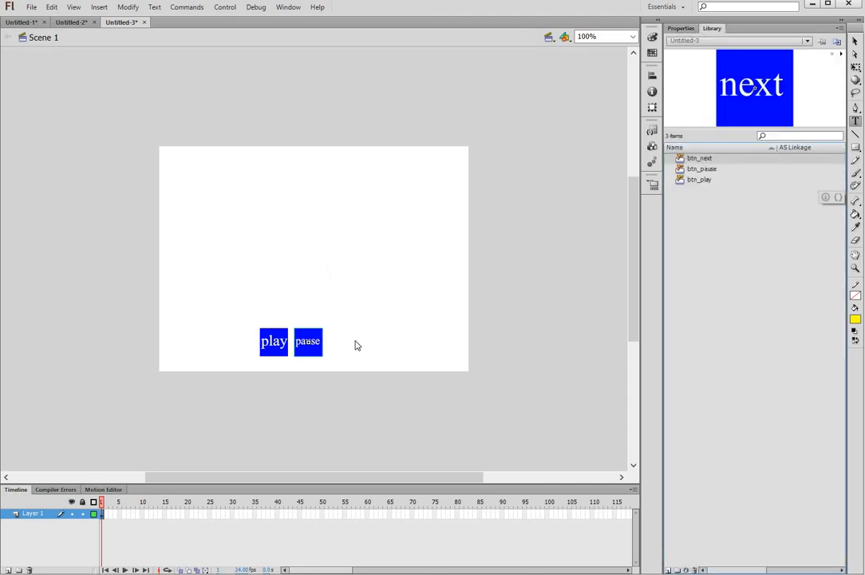
left_click_drag(345, 343, 345, 342)
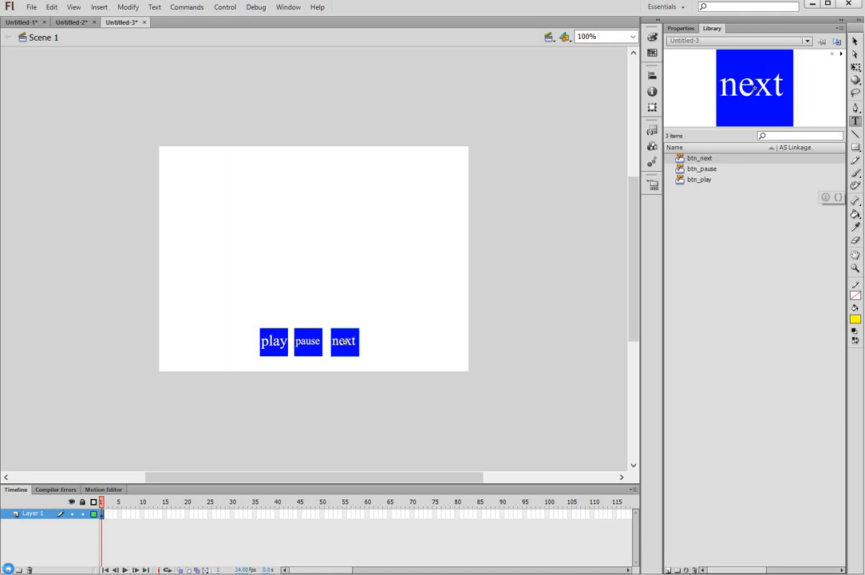
left_click(8, 570)
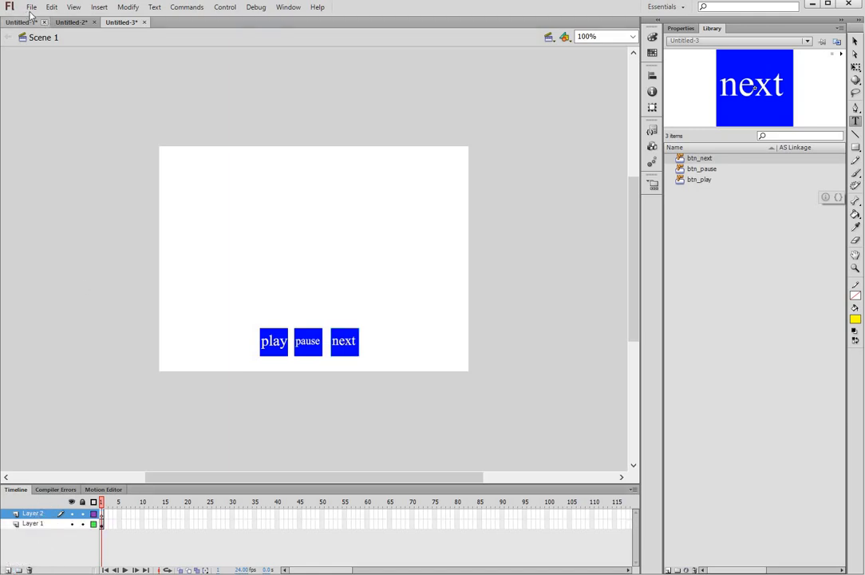
Step: Import the Coron-Palawan photo onto the stage with File > Import > Import to Stage
key("alt+f")
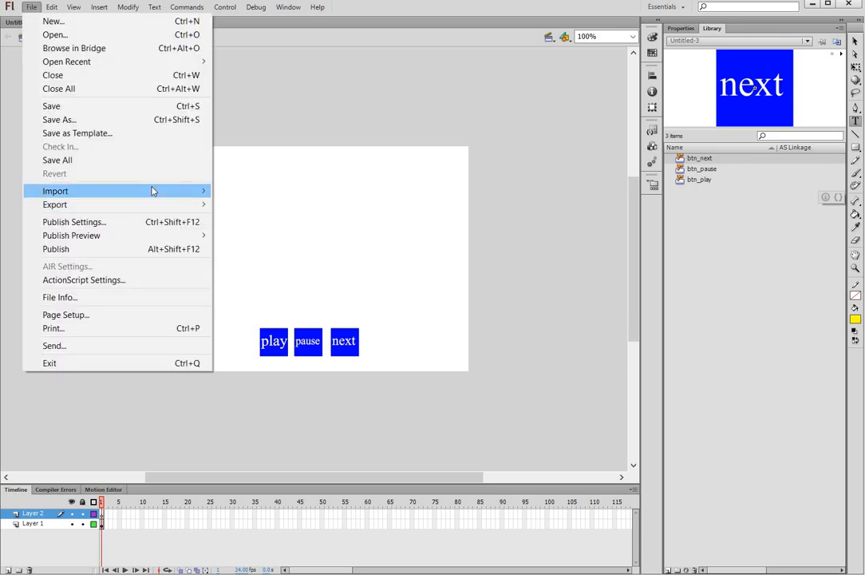
mouse_move(161, 191)
left_click(255, 191)
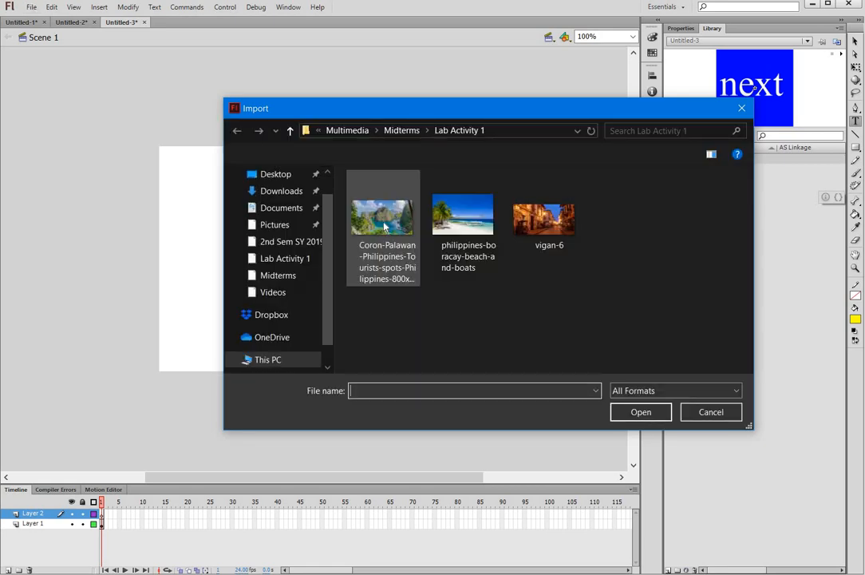
left_click(639, 412)
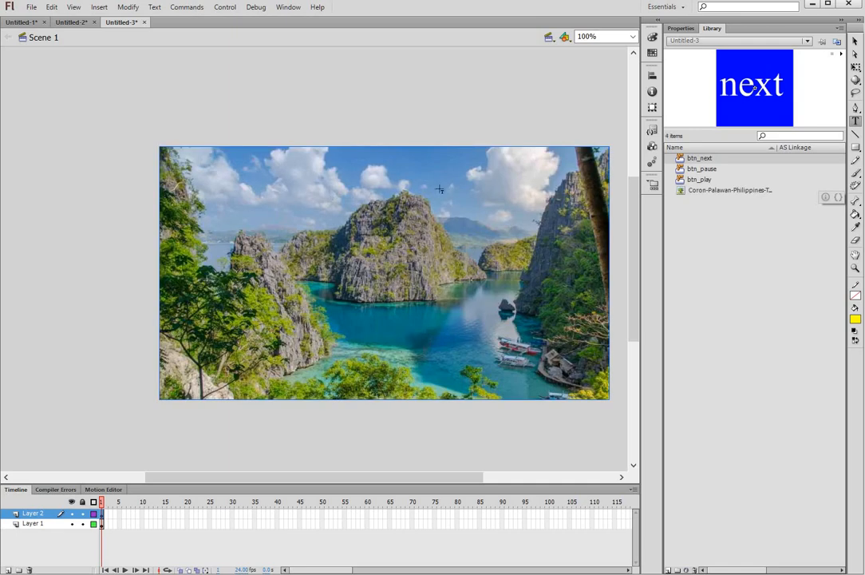
Step: Scale the Coron photo down with Free Transform, centre it above the buttons, then select frame 15
key("q")
left_click(161, 149)
mouse_move(228, 194)
left_mouse_down()
mouse_move(219, 188)
mouse_move(228, 193)
left_mouse_up()
left_click_drag(326, 196, 256, 162)
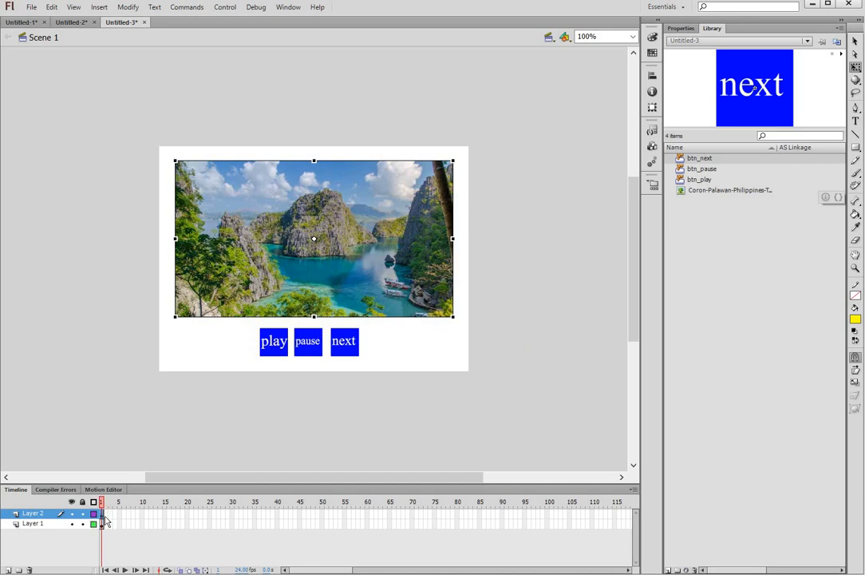
left_click(166, 514)
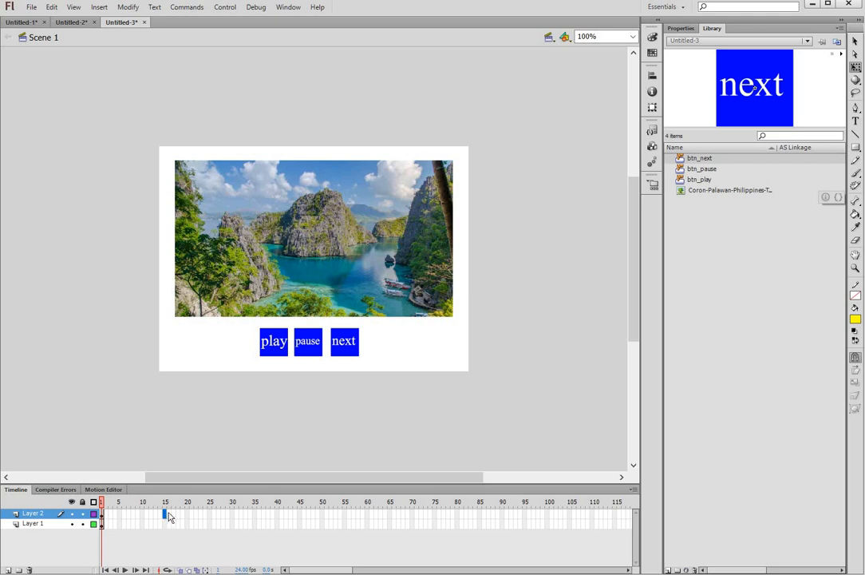
Step: Insert a blank keyframe at frame 15 of Layer 2, then dismiss the File menu unused
right_click(169, 516)
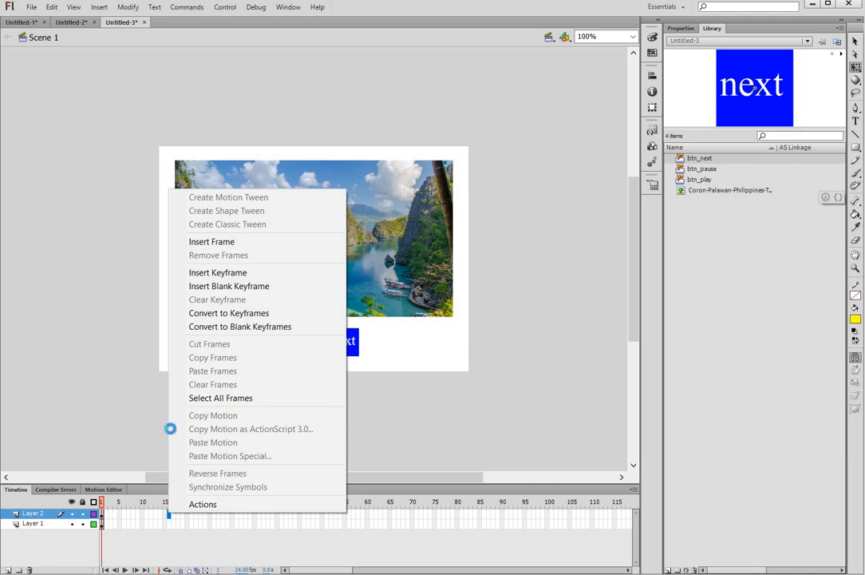
left_click(224, 285)
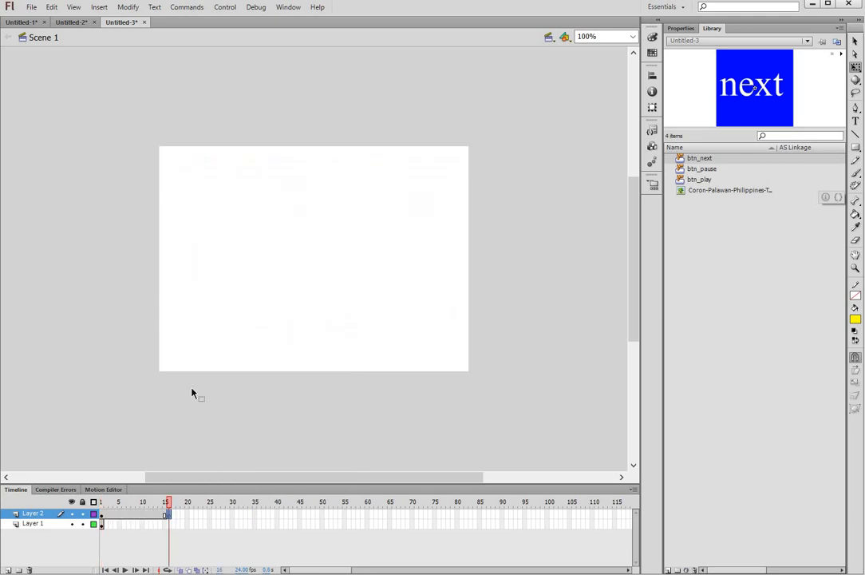
left_click(33, 10)
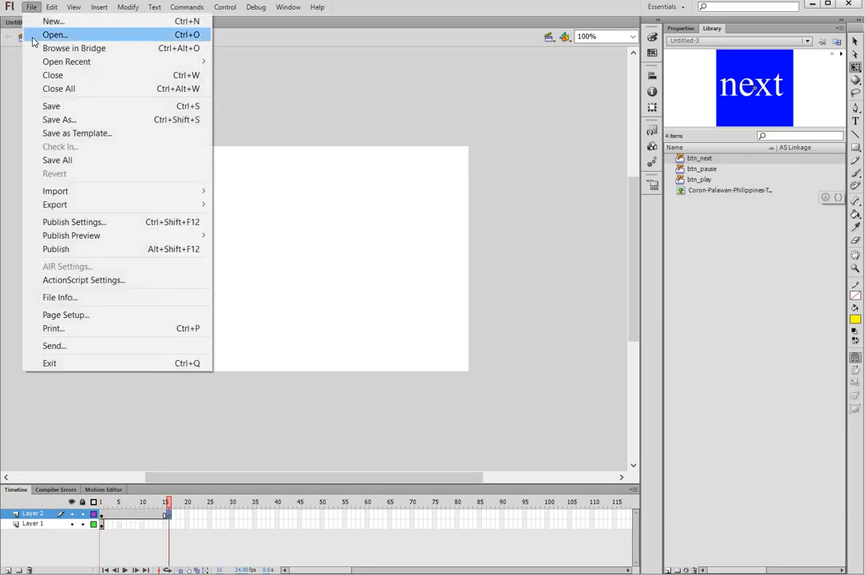
left_click(40, 20)
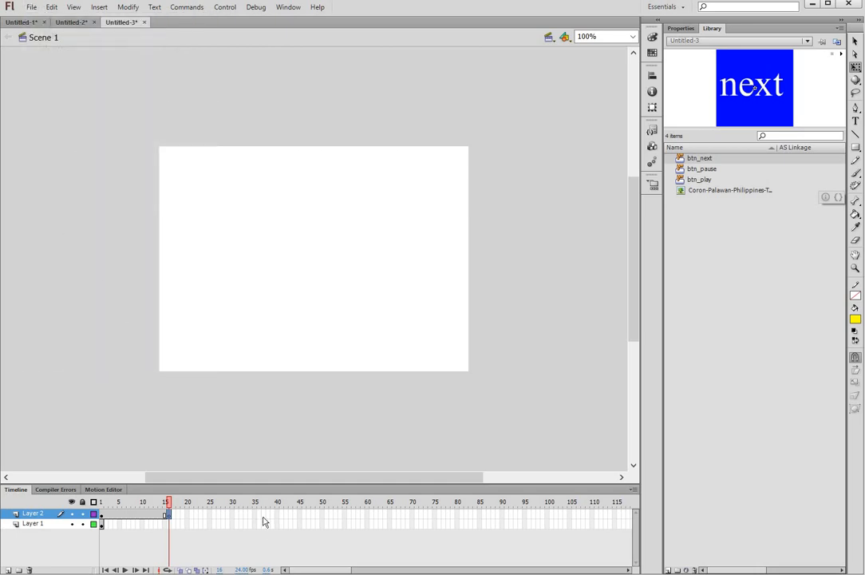
Step: Insert frames on Layer 1 through frame 45, then select frame 16 of Layer 2
left_click(101, 527)
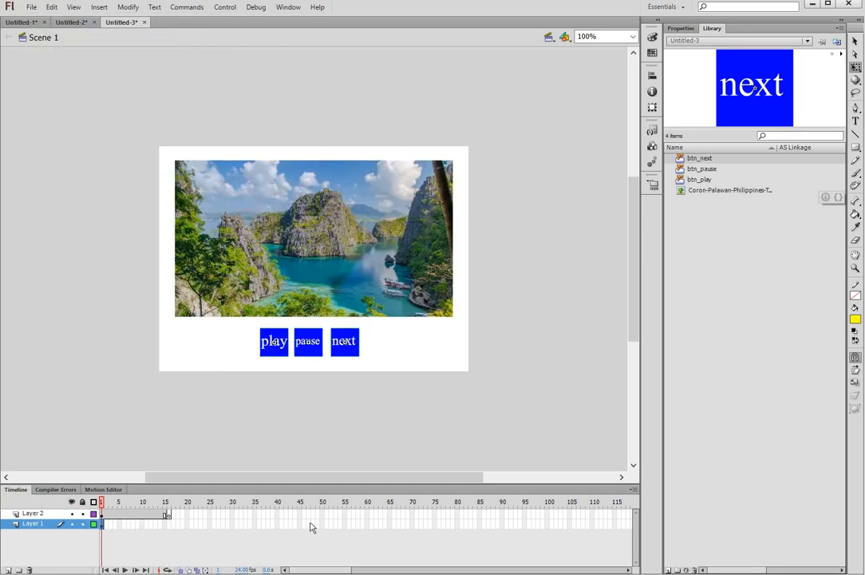
left_click(300, 525)
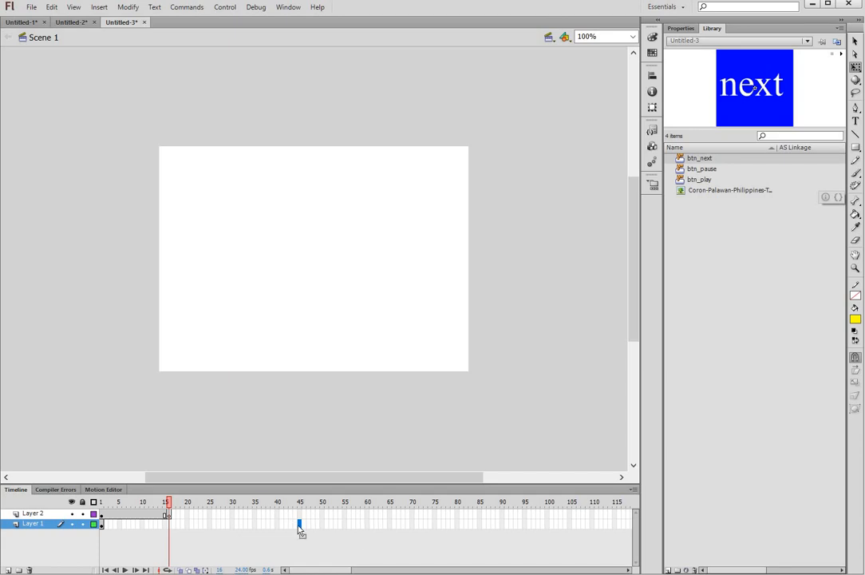
right_click(300, 523)
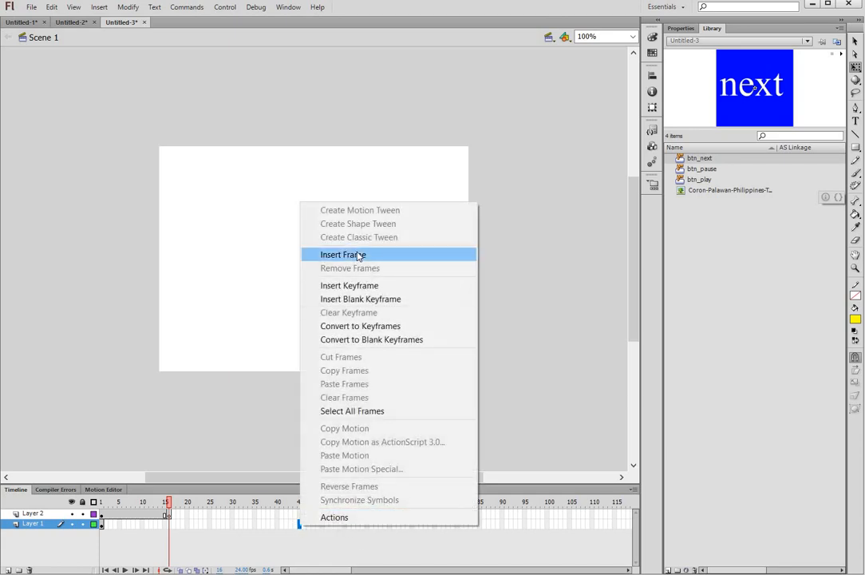
left_click(372, 254)
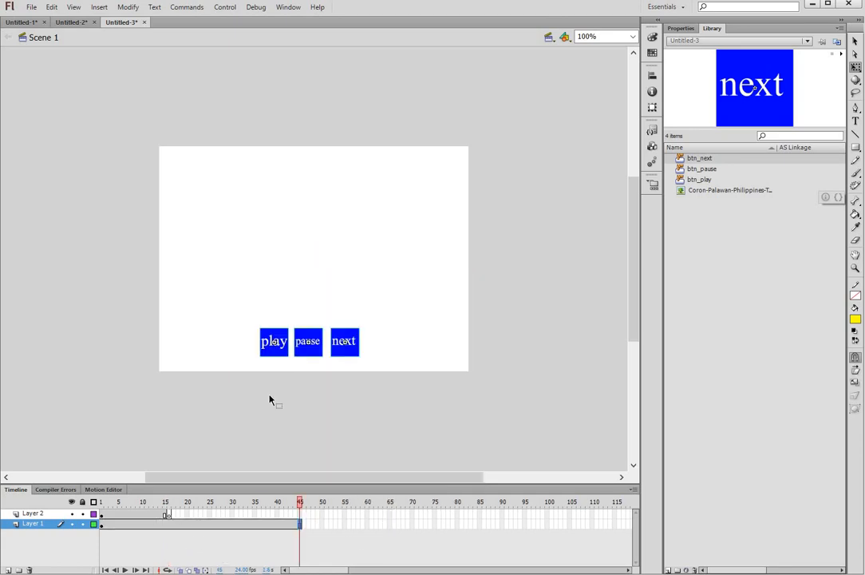
left_click(168, 514)
Step: Import the Boracay beach photo onto the stage at frame 16
left_click(30, 8)
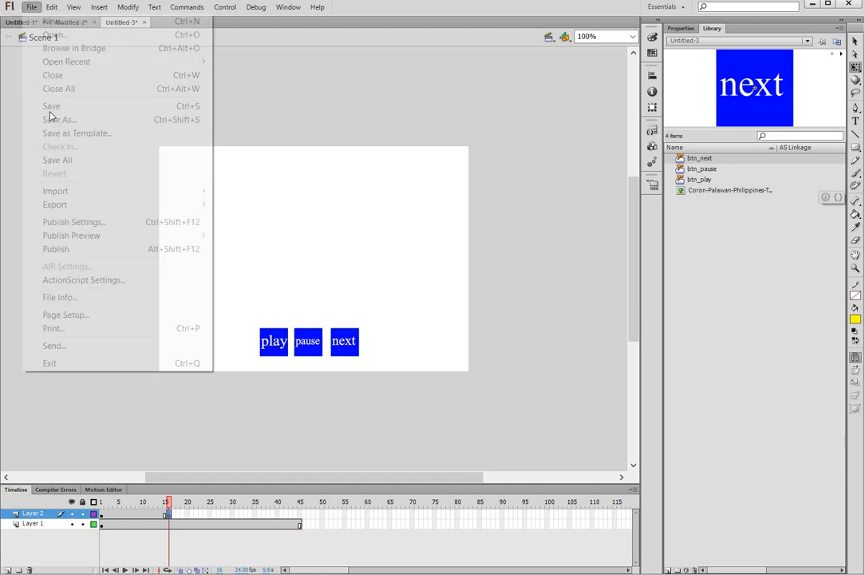
mouse_move(205, 192)
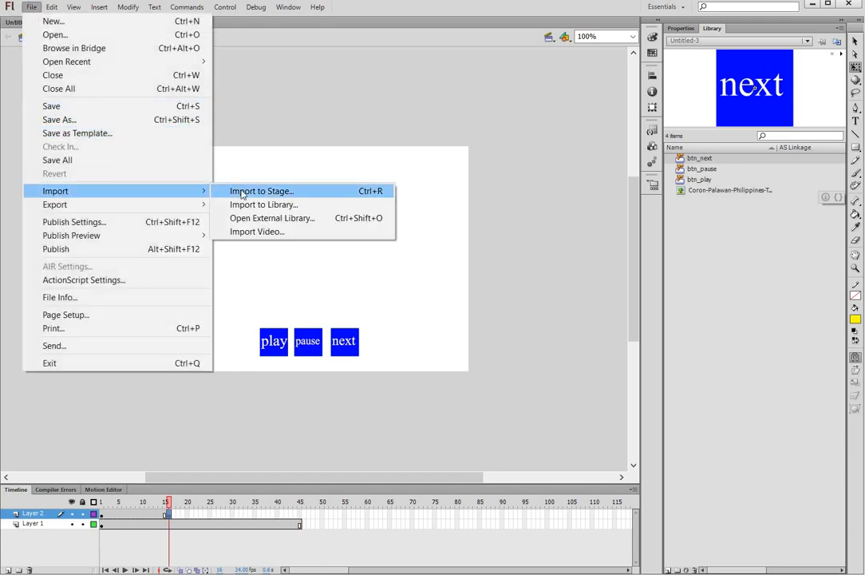
left_click(243, 194)
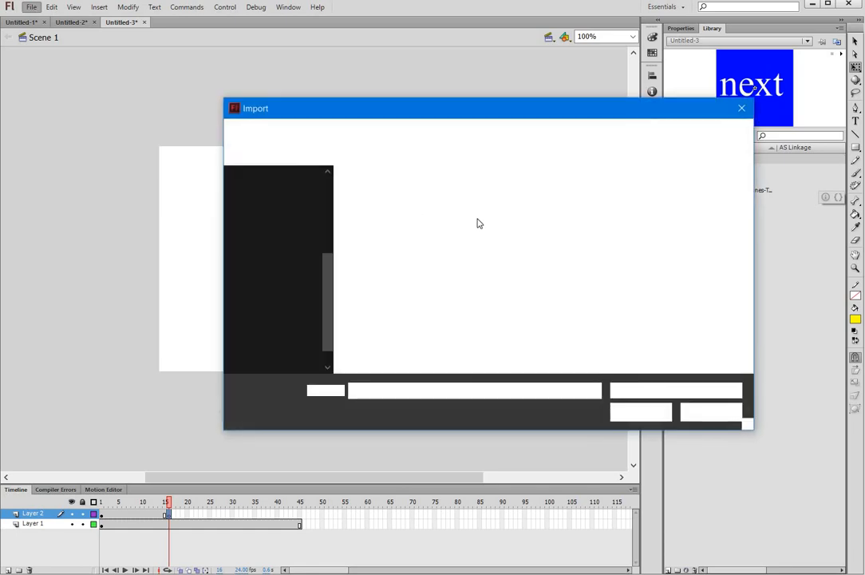
left_click(463, 198)
left_click(648, 413)
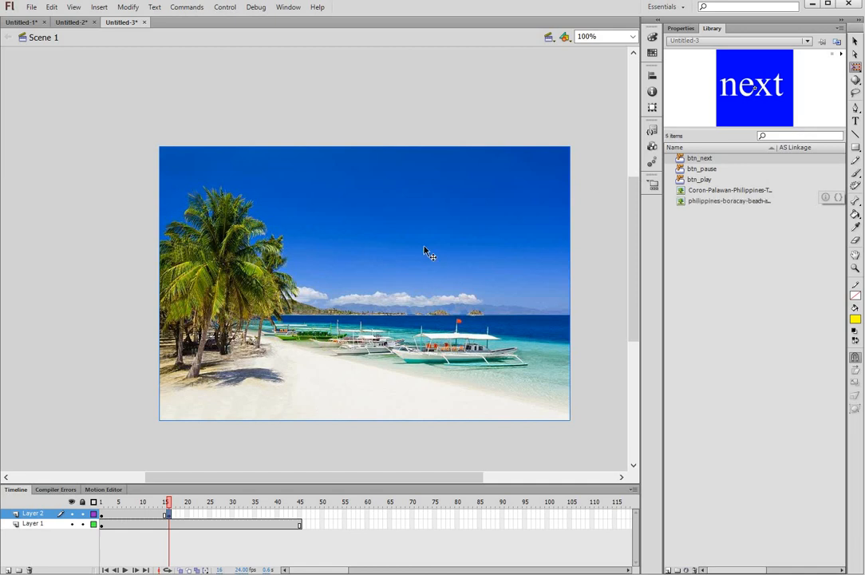
Step: Shrink the beach photo and move it above the play, pause and next buttons
left_click(424, 247)
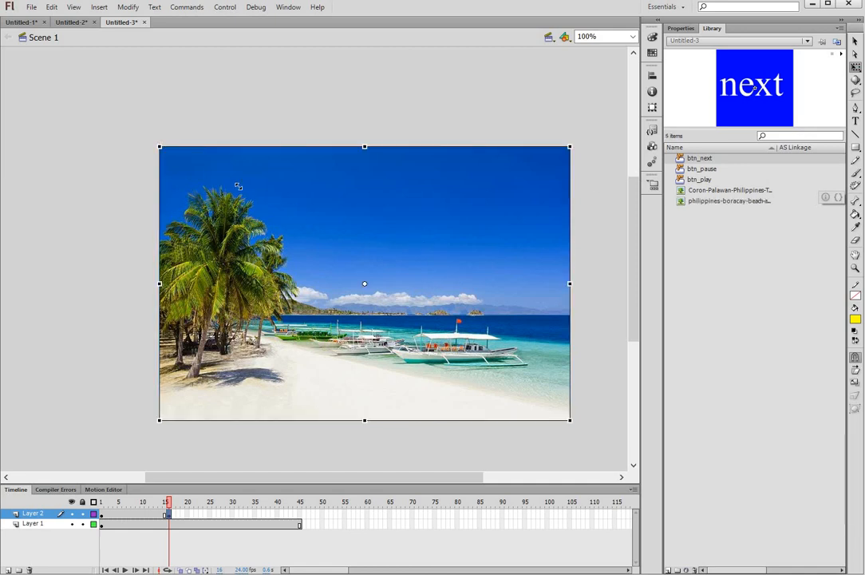
mouse_move(238, 186)
left_mouse_down()
mouse_move(254, 196)
mouse_move(228, 182)
left_mouse_up()
left_click_drag(286, 205, 235, 167)
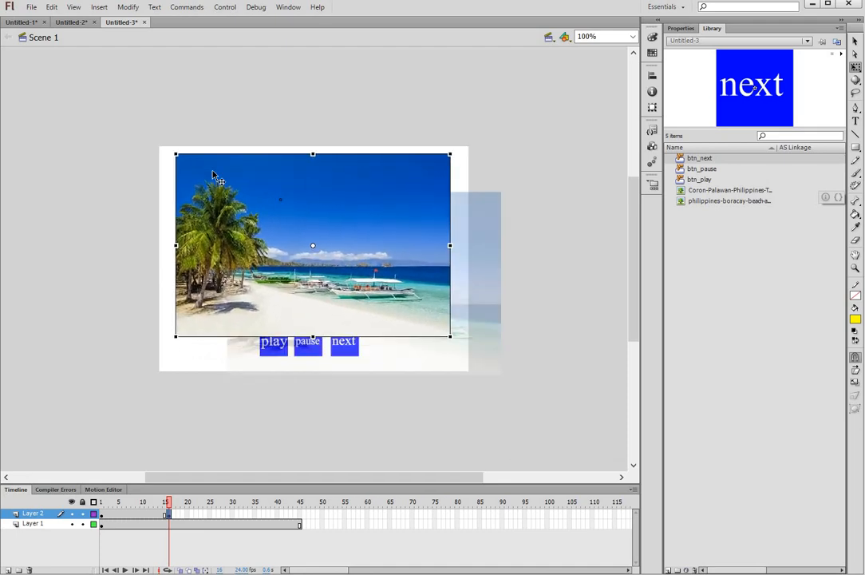
left_click_drag(180, 160, 190, 167)
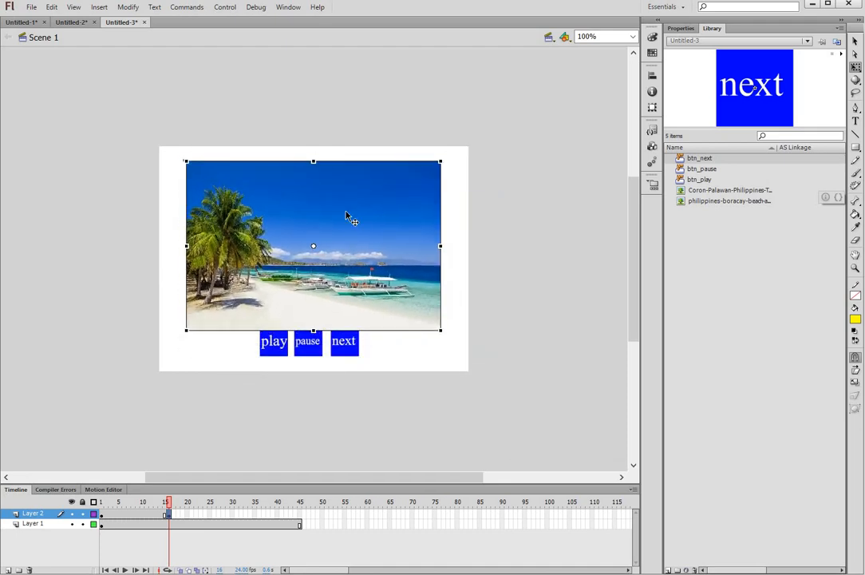
left_click_drag(347, 221, 345, 213)
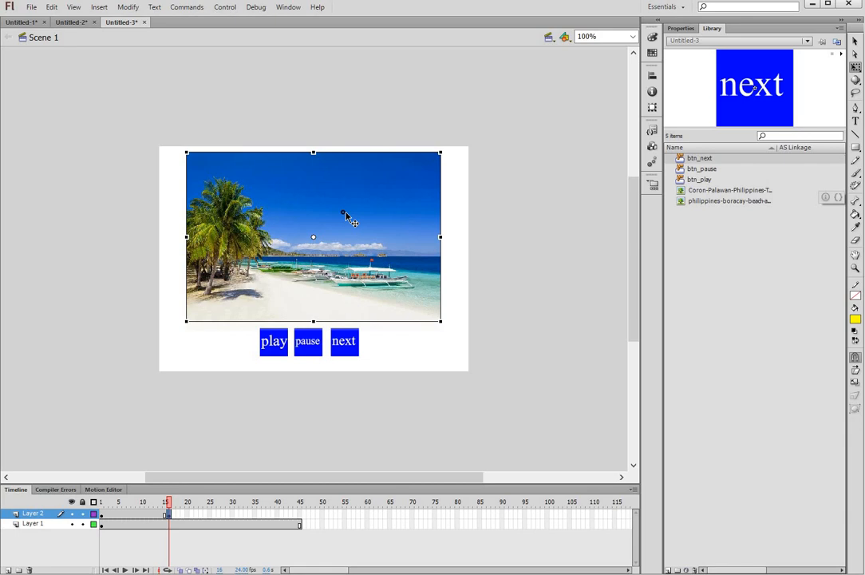
left_click(371, 394)
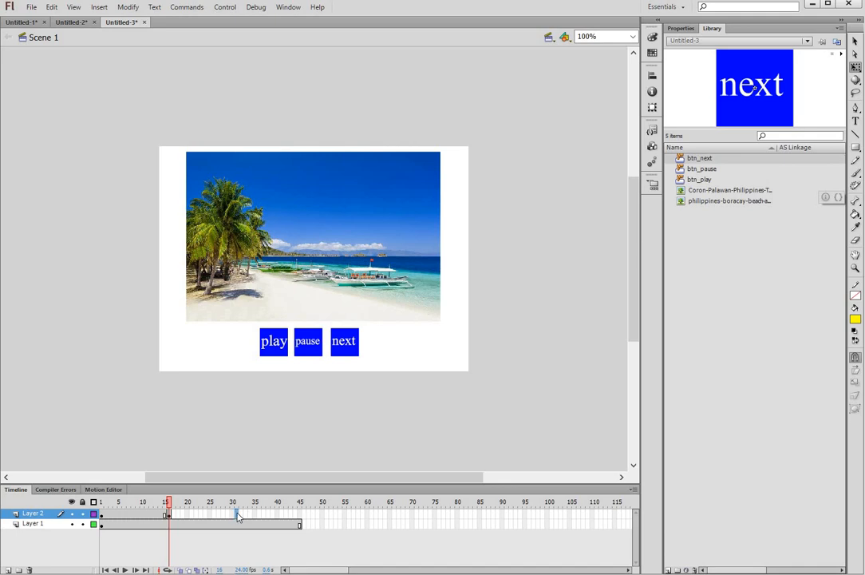
Step: Insert a blank keyframe at frame 31 of Layer 2 and import the vigan-6 photo to stage
right_click(237, 516)
left_click(288, 286)
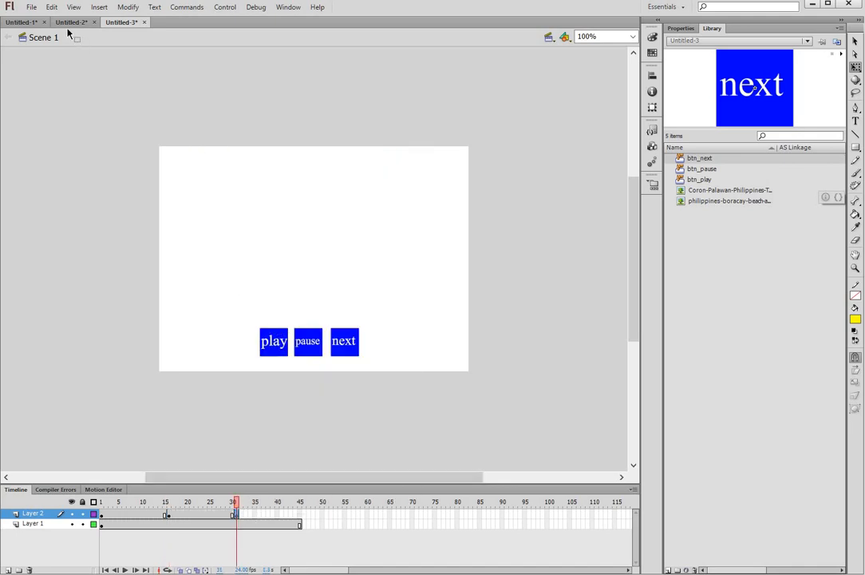
left_click(28, 8)
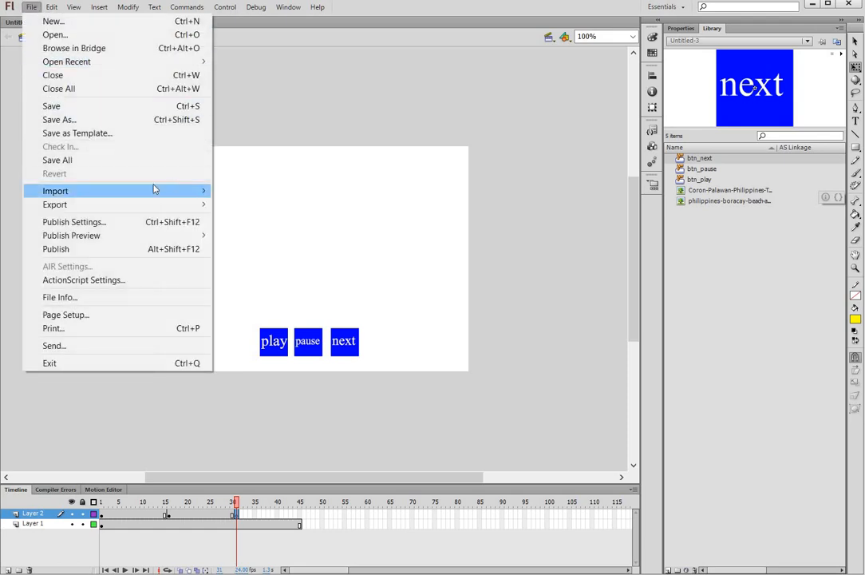
mouse_move(155, 190)
left_click(267, 190)
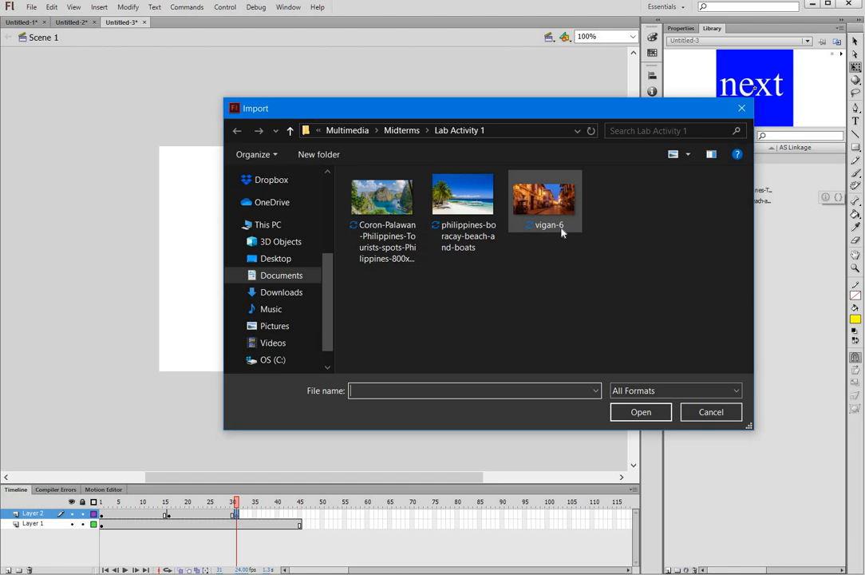
left_click(546, 201)
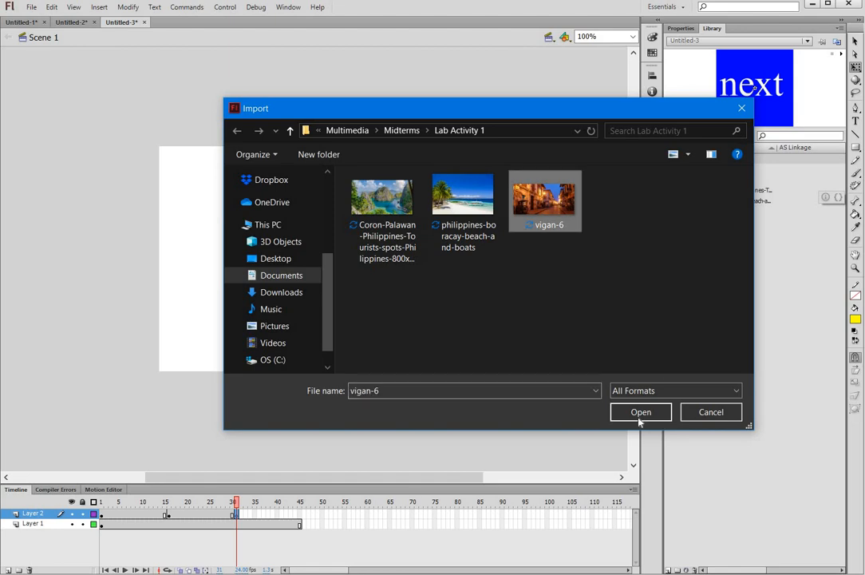
left_click(640, 412)
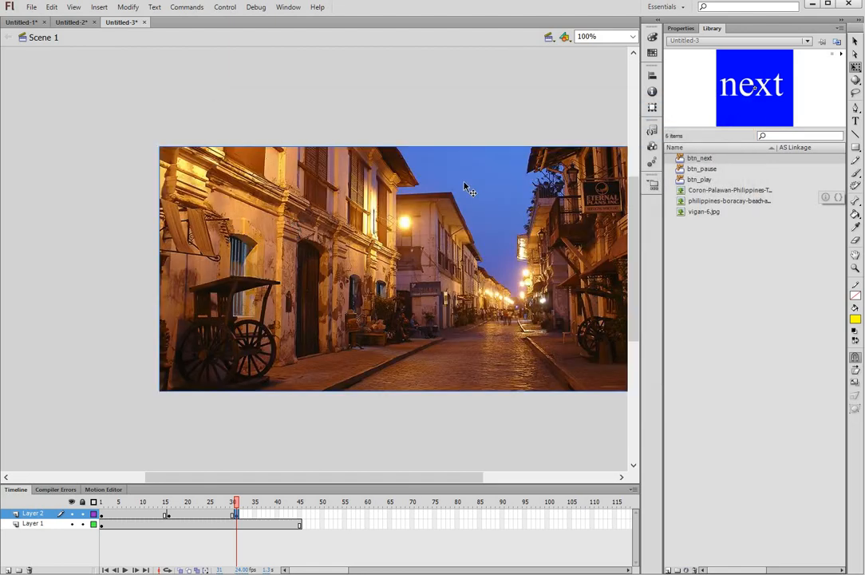
Step: Shrink and centre the Vigan photo above the buttons, then extend Layer 2 to frame 45
left_click_drag(218, 177, 237, 186)
left_click_drag(476, 243, 406, 212)
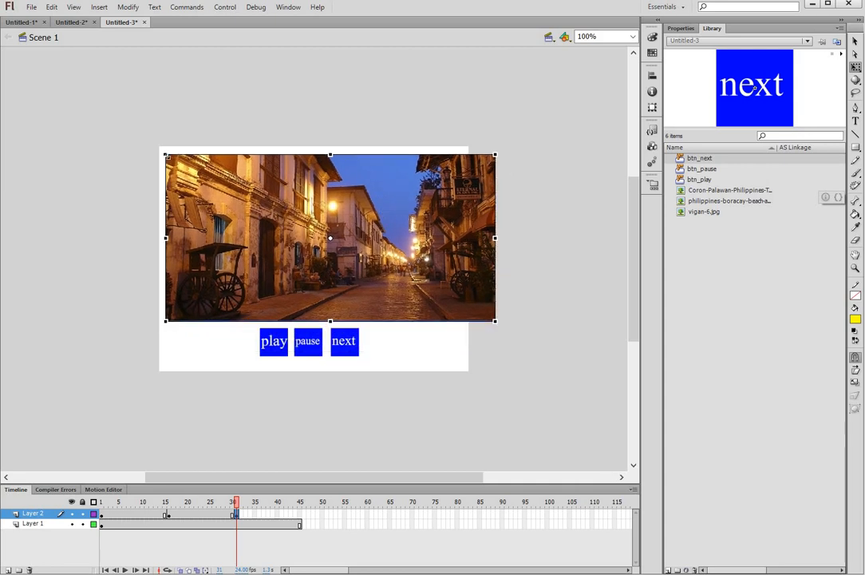
left_click_drag(190, 170, 192, 170)
mouse_move(405, 214)
left_mouse_down()
mouse_move(387, 208)
mouse_move(391, 215)
left_mouse_up()
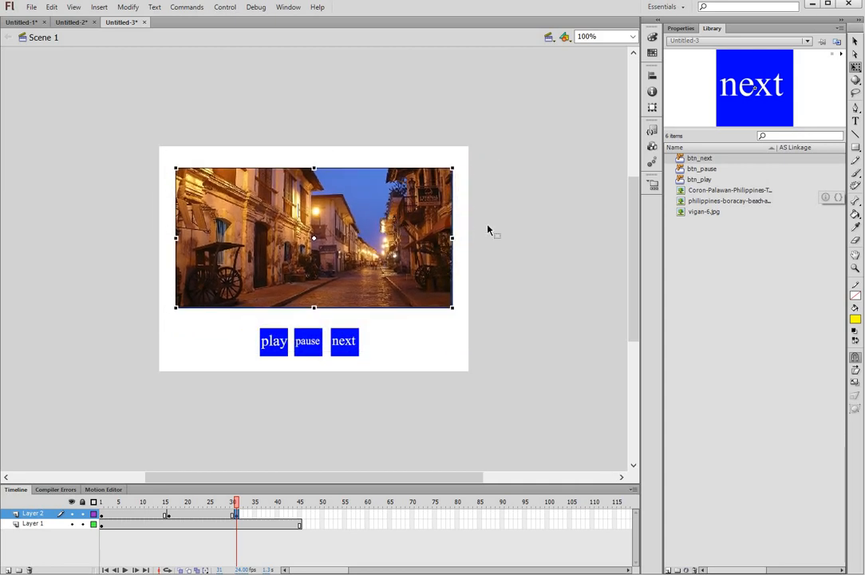
left_click(522, 248)
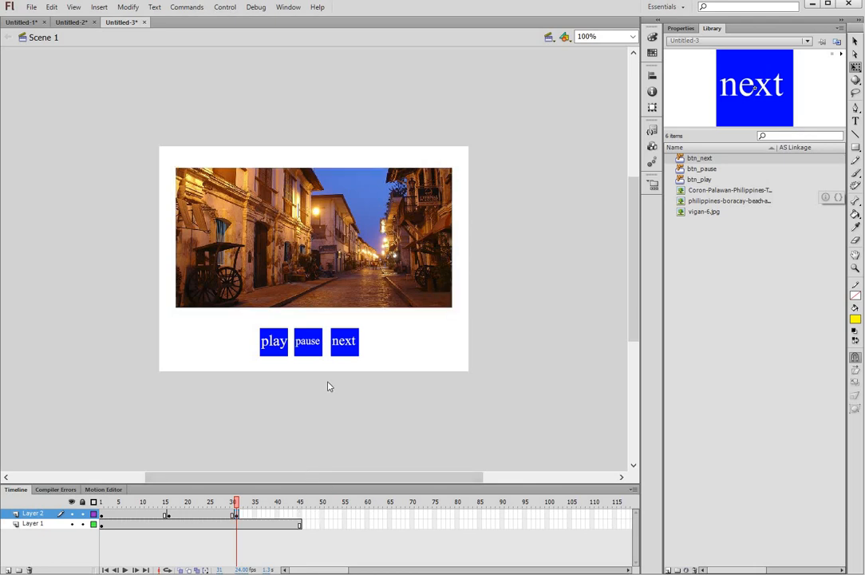
right_click(300, 514)
left_click(335, 239)
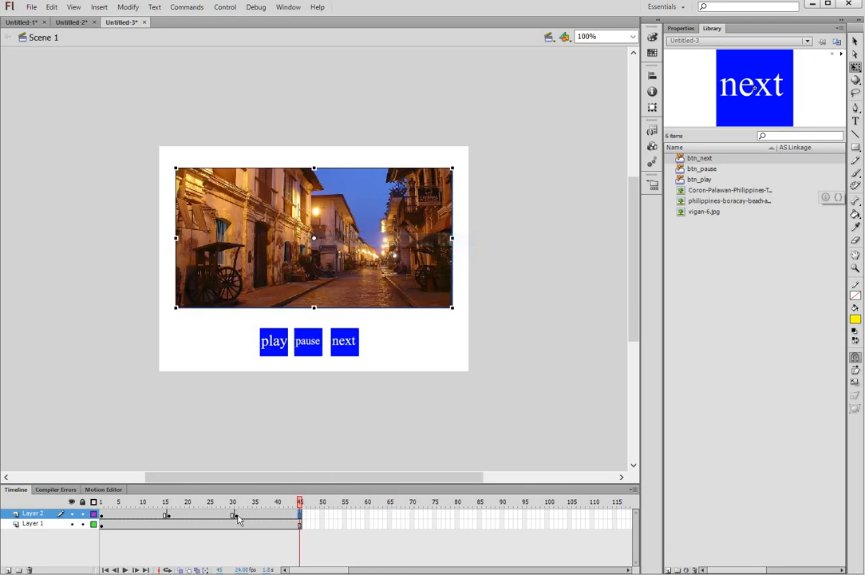
Step: Preview the opening frames, then change the frame rate from 24 to 5 fps
left_click(106, 502)
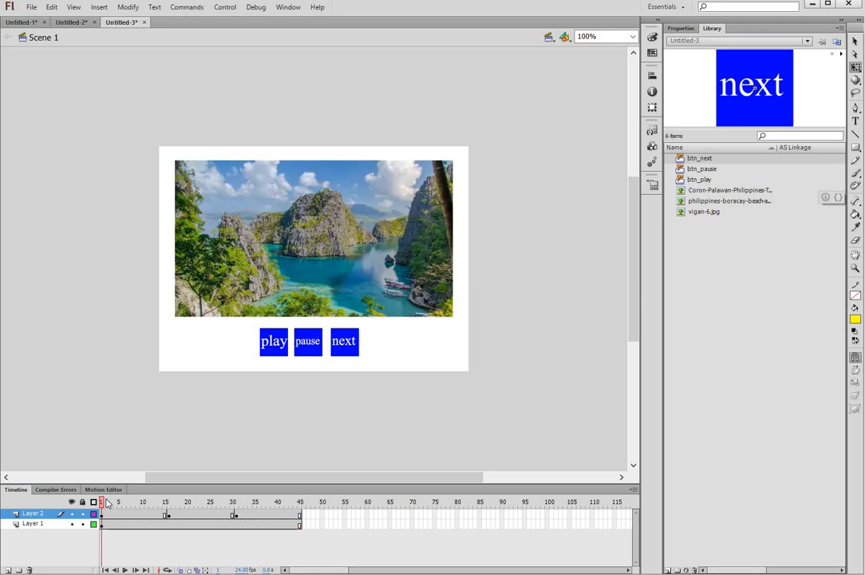
mouse_move(115, 502)
left_mouse_down()
mouse_move(305, 503)
mouse_move(102, 502)
left_mouse_up()
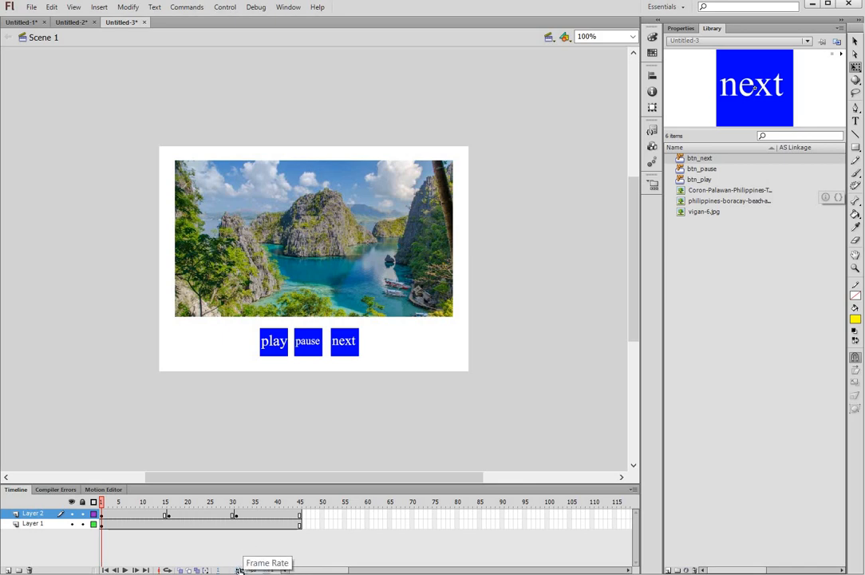
left_click(241, 569)
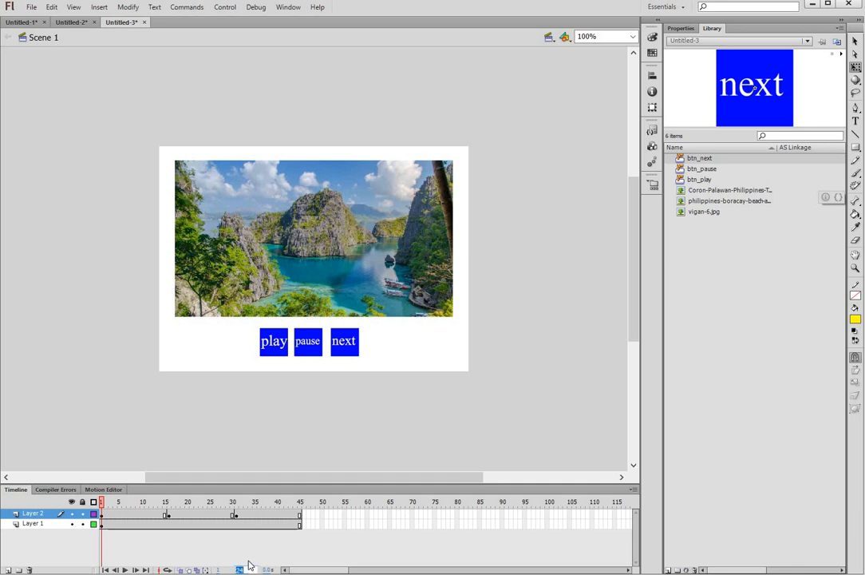
type("5")
key("Return")
left_click(224, 7)
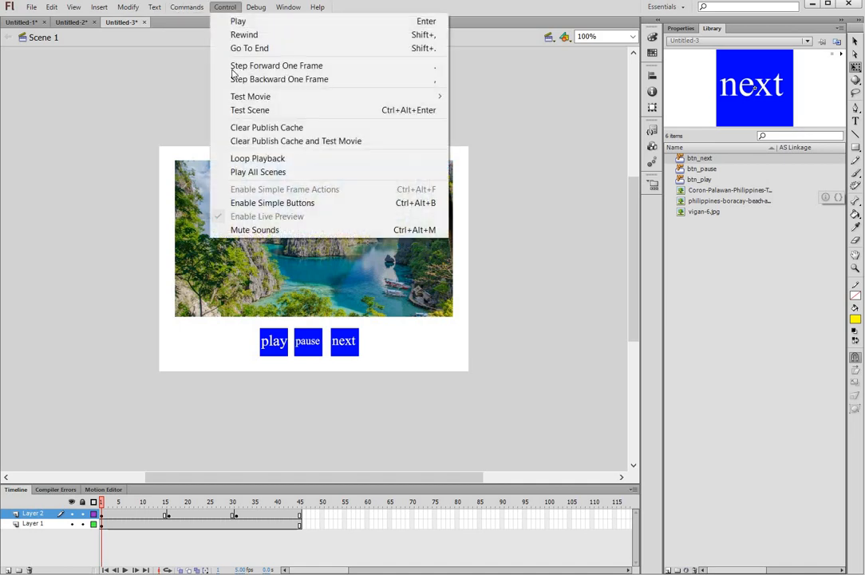
left_click(248, 111)
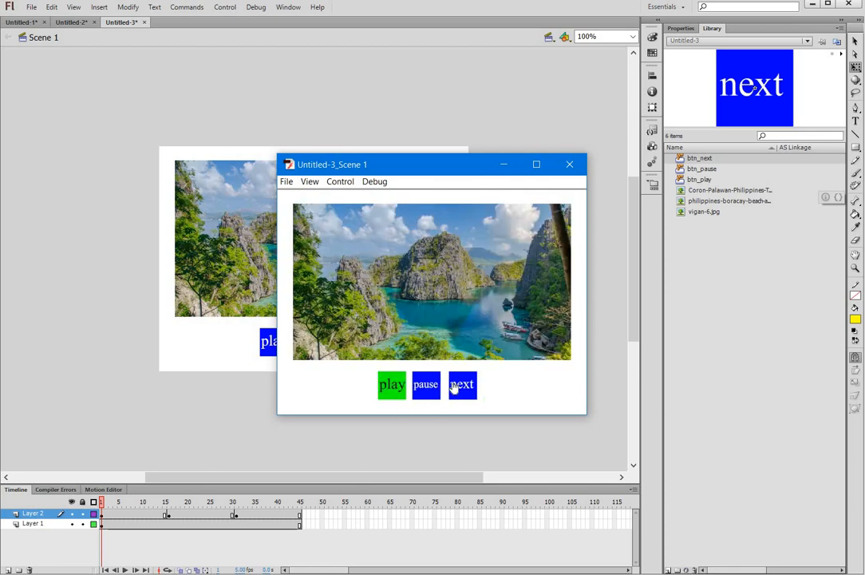
left_click(570, 166)
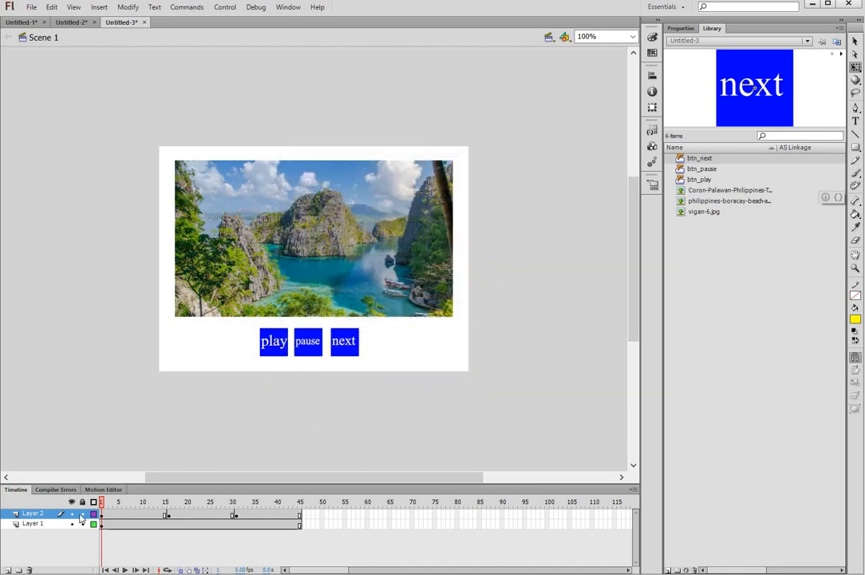
Step: Add Layer 3 and open the Actions editor for its frame 1
left_click(10, 569)
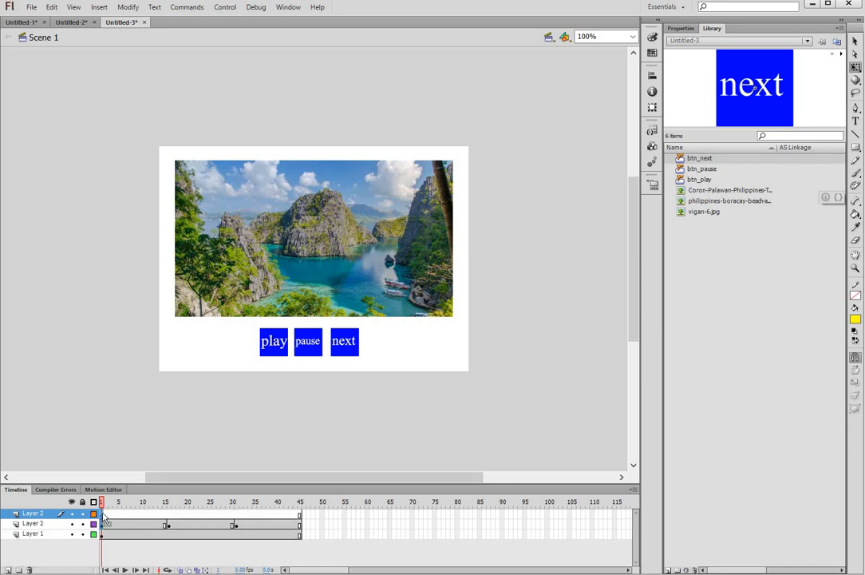
left_click(102, 523)
left_click(102, 515)
right_click(102, 516)
left_click(118, 508)
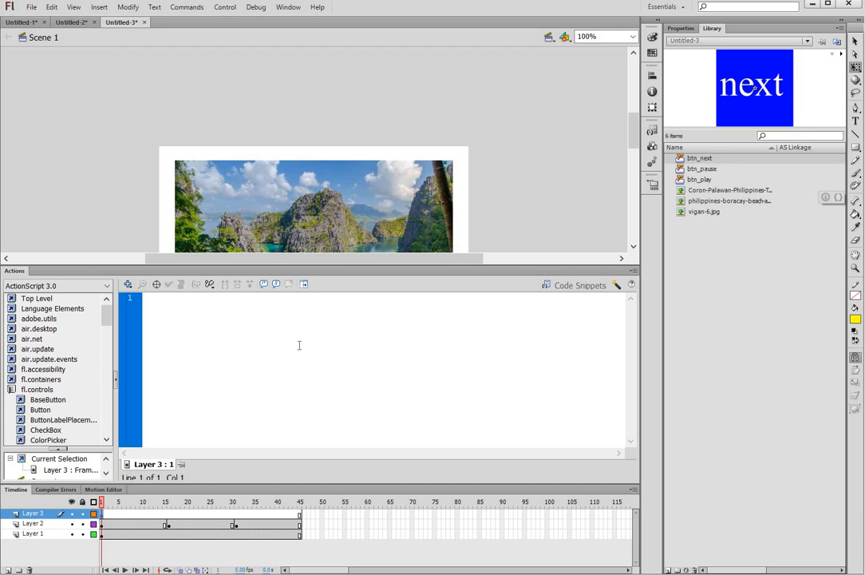
Step: Enter the script playbtn.addEventListener (MouseEvent.CLICK, playNow); and select playNow
type("playbtn")
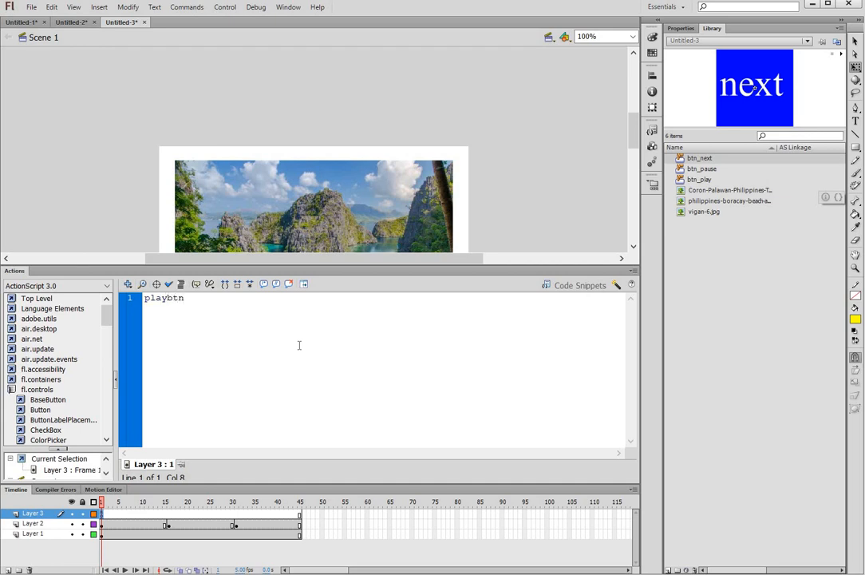
type(".addEventListener ")
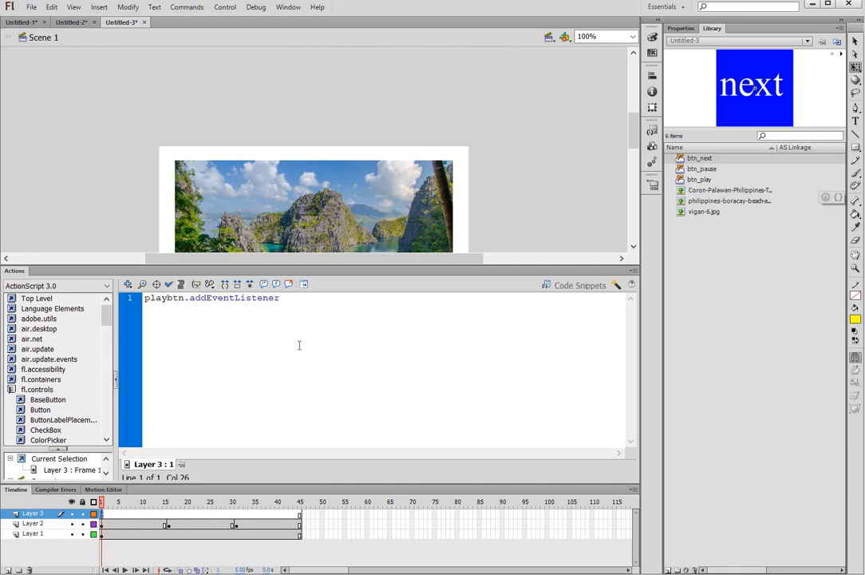
type("(MouseEvent.CLICK, pla")
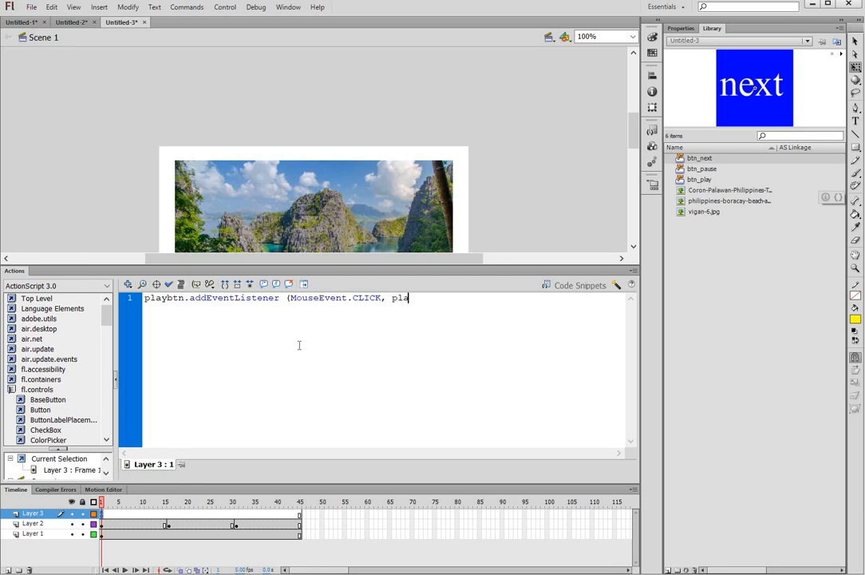
key("BackSpace")
key("BackSpace")
key("BackSpace")
type("playNow);")
left_click_drag(392, 299, 431, 301)
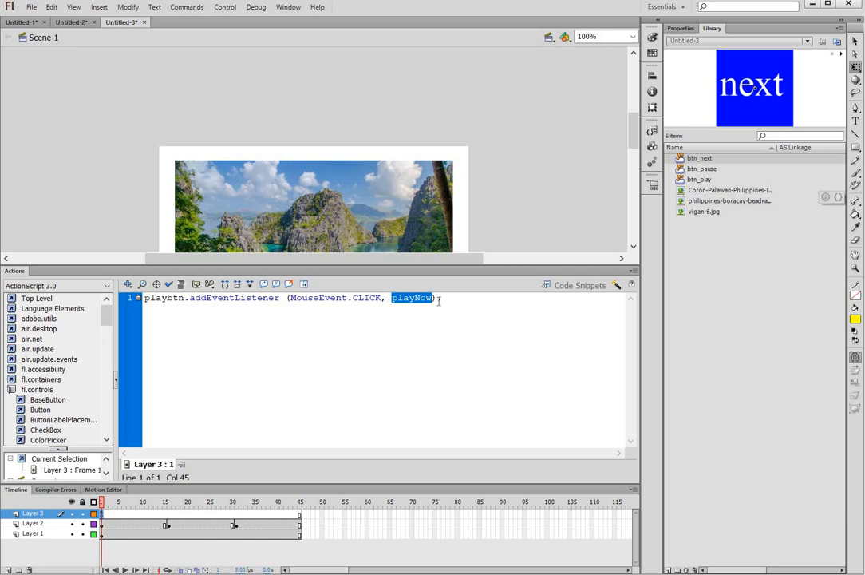
Step: End line 1 with a semicolon and add pausebtn.addEventListener(MouseEvent.CLICK, pauseNow);
left_click(438, 299)
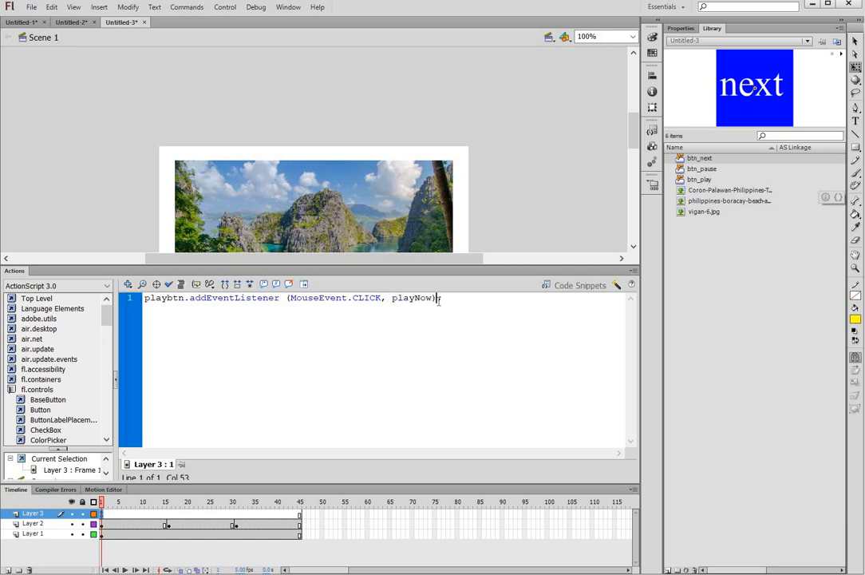
type(";")
left_click(438, 300)
key("Return")
type("pausebtn.addEve")
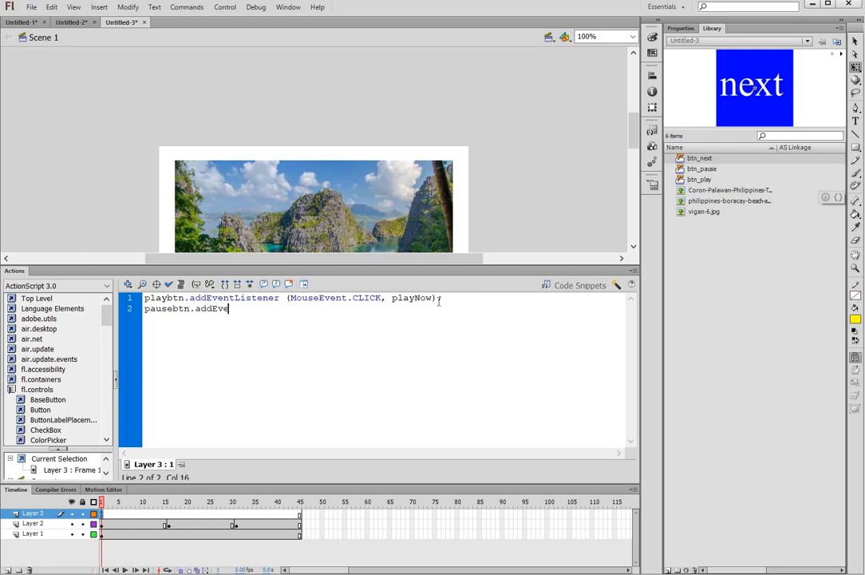
type("ntListener (MouseEvent.")
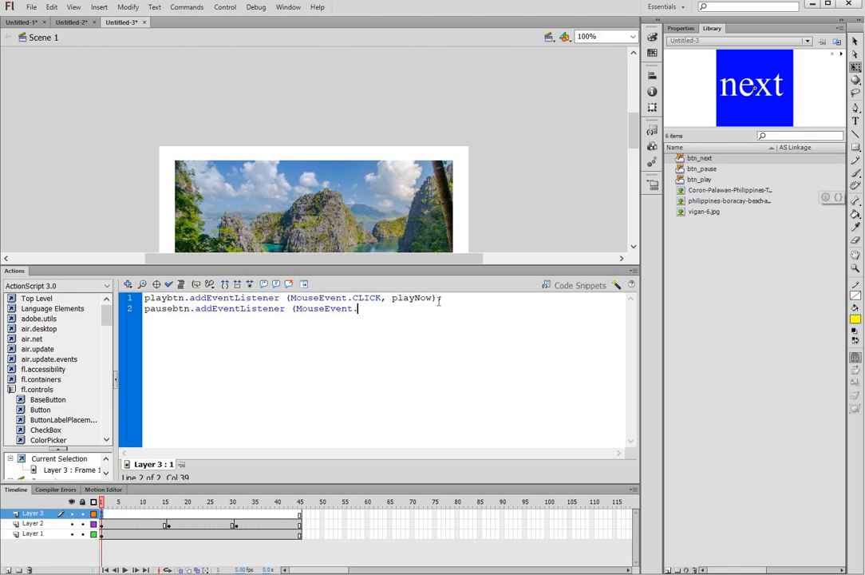
type("CLICK, pauseNow);")
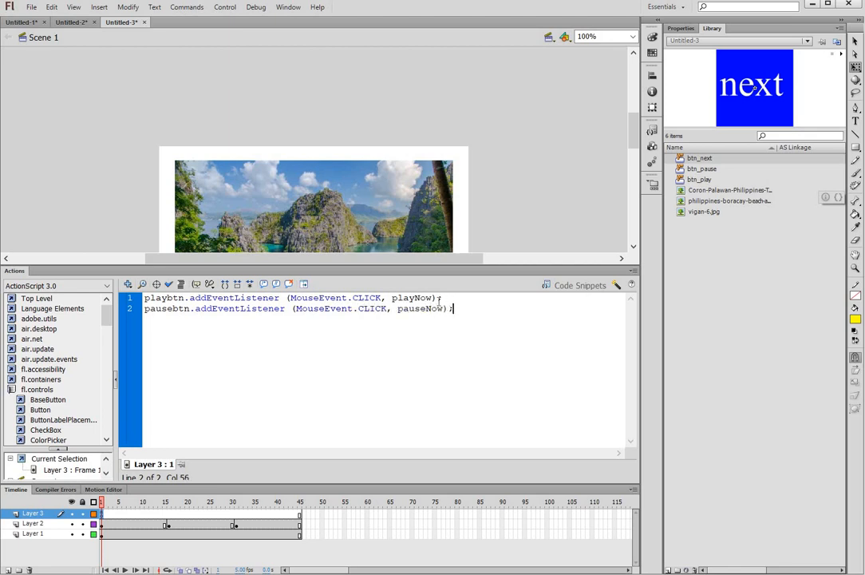
Step: Add nextbtn.addEventListener(MouseEvent.CLICK, nextNow); and correct the misspelled MouseEvenet to MouseEvent
key("Return")
type("nextbtn.addE")
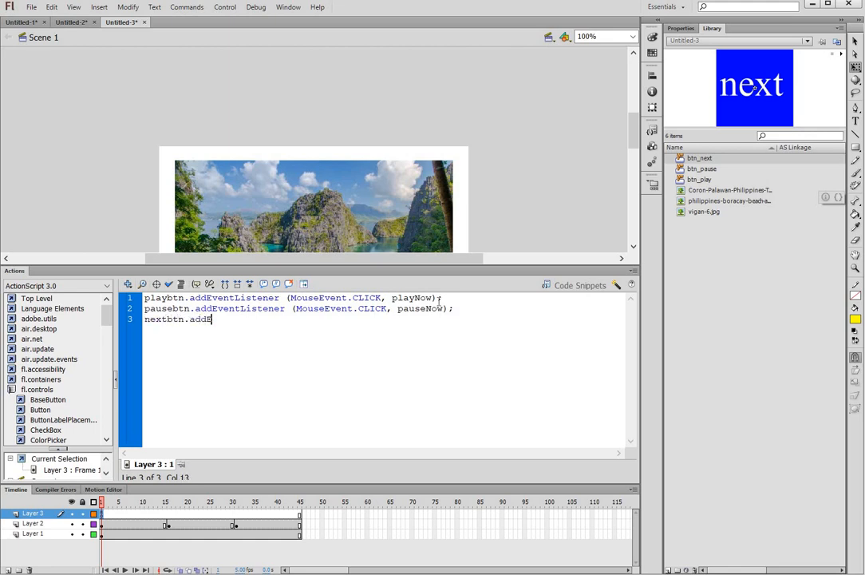
type("ventListener (MouseEvenet.CLICK,")
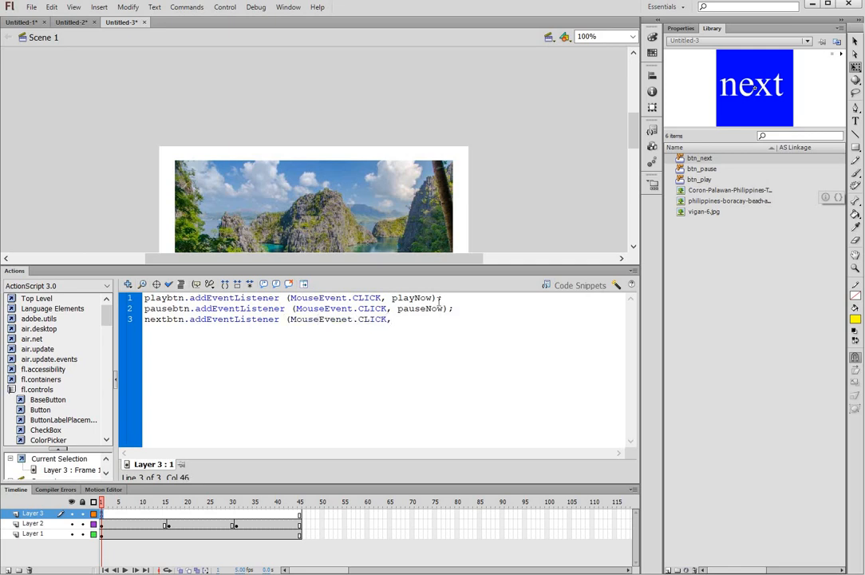
type(" nextNow);")
key("Return")
key("Return")
left_click(348, 319)
key("BackSpace")
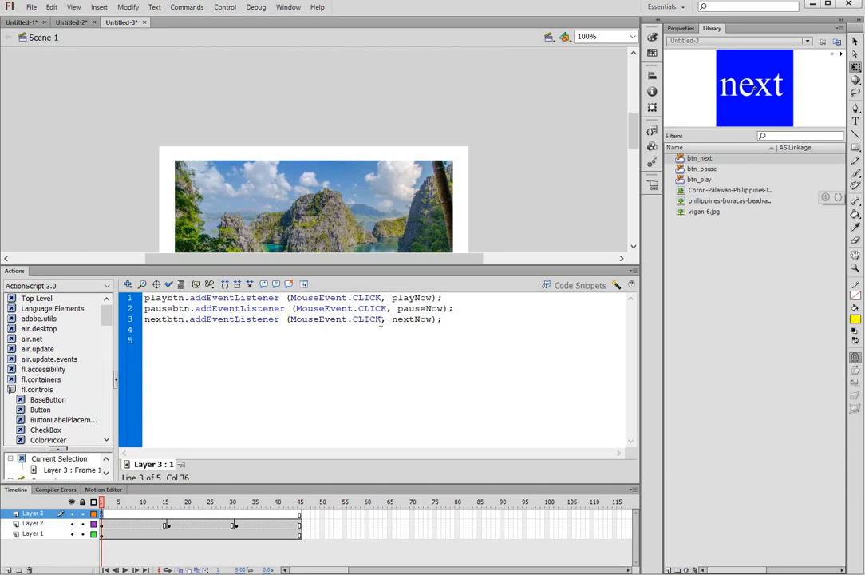
Step: Highlight CLICK, nextNow and playNow to point out the event type and handler names
double_click(354, 323)
double_click(432, 323)
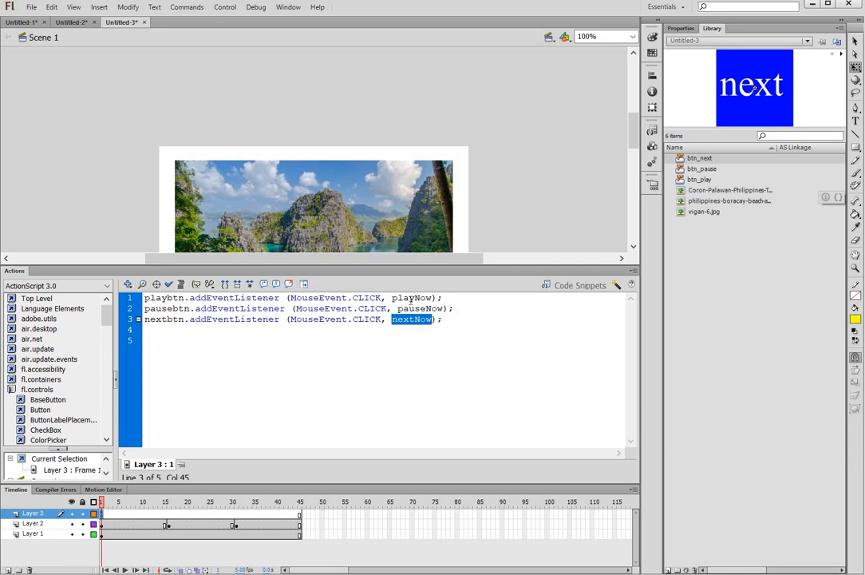
left_click(431, 298)
double_click(430, 297)
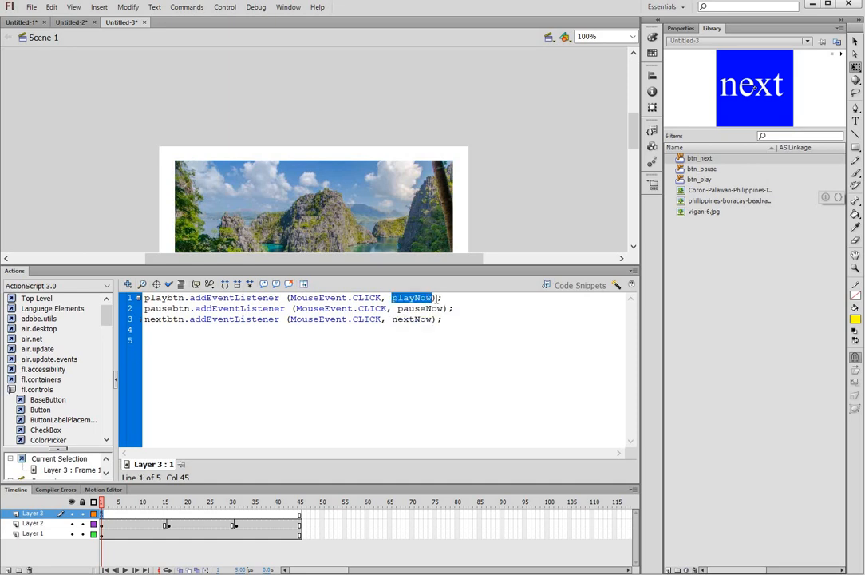
Step: Define function playNow(event:MouseEvent):void that calls play();
left_click(468, 384)
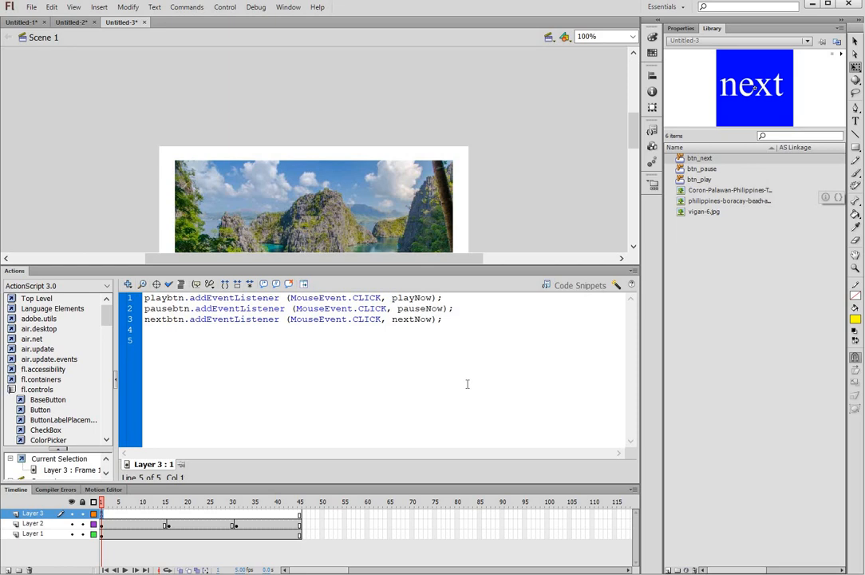
type("function playNow (event")
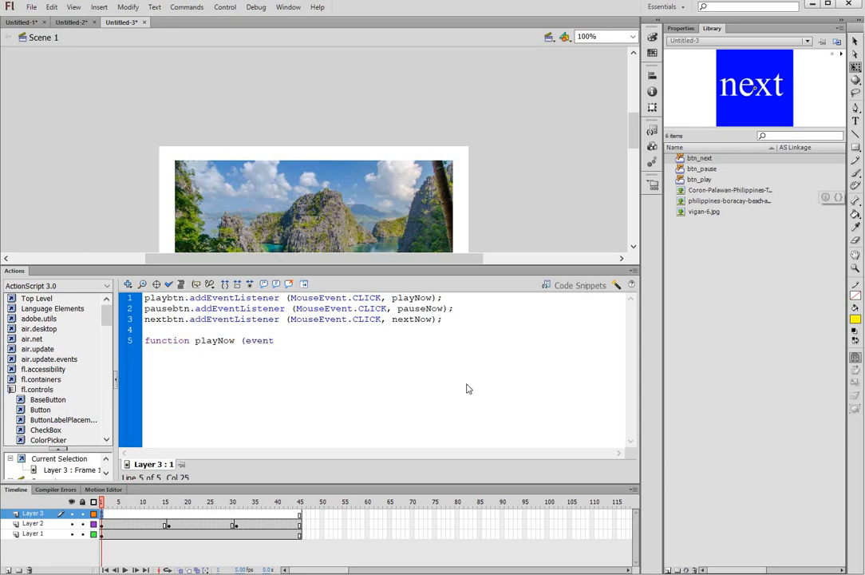
key("BackSpace")
type(":Mouse")
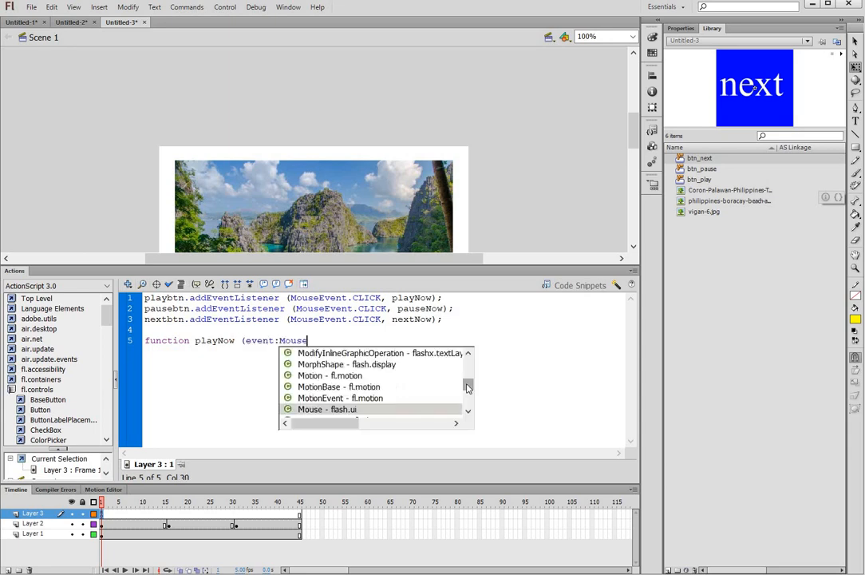
type("Event")
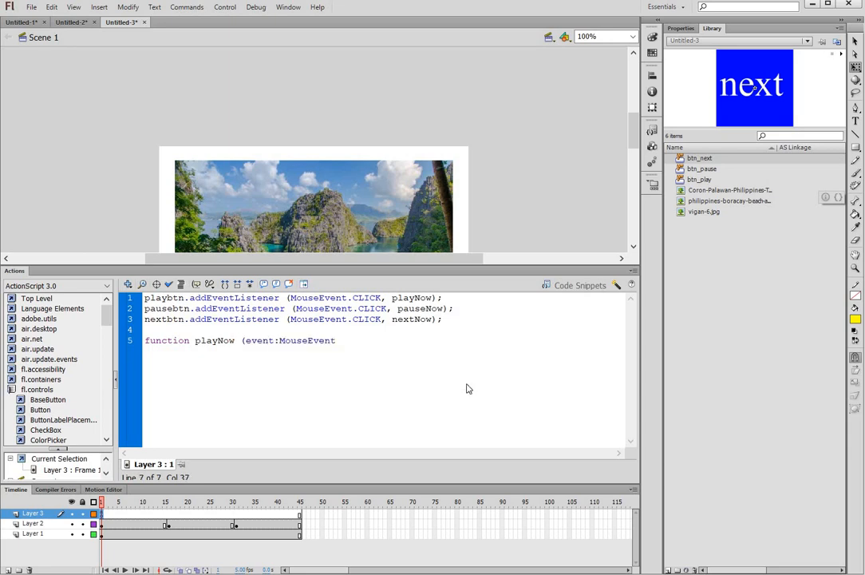
type("):void")
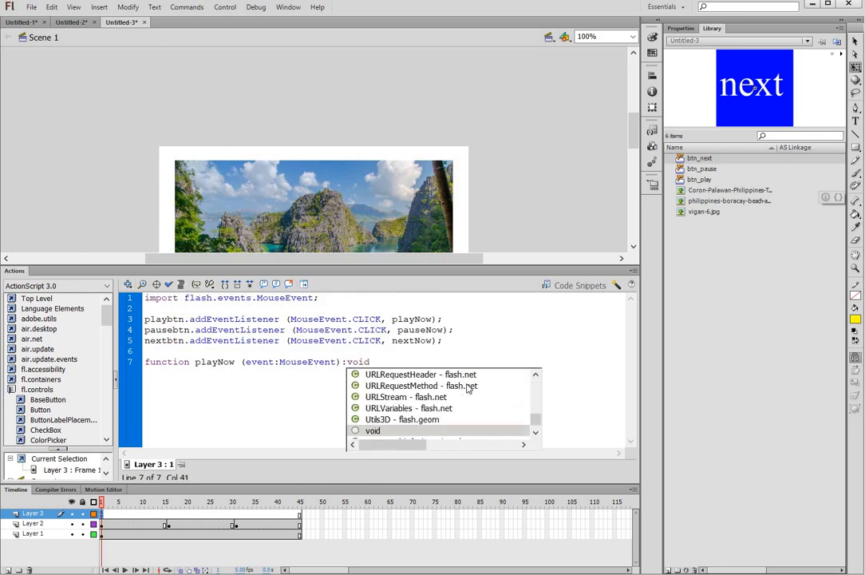
type("{")
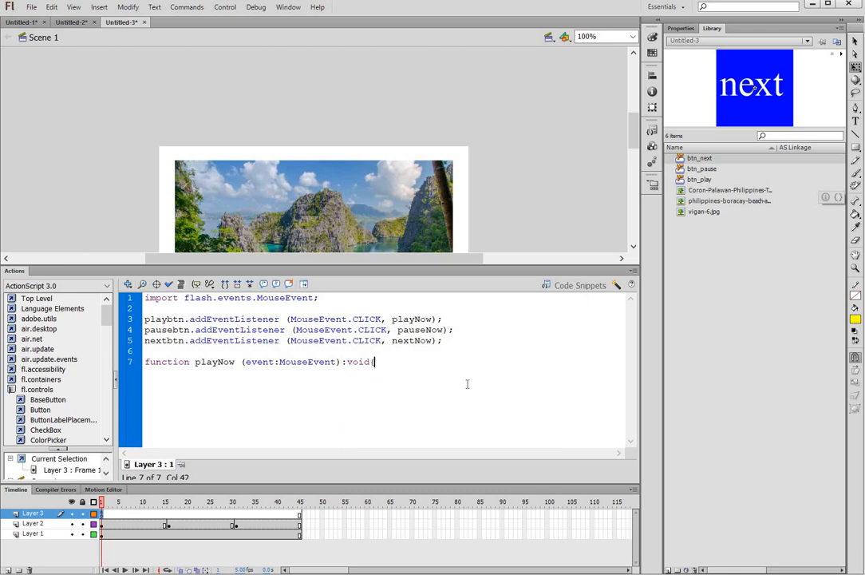
key("Return")
type("play();")
Step: Define function pauseNow(event:MouseEvent):void that calls stop(); below playNow
left_click(241, 394)
key("Return")
key("Return")
type("func")
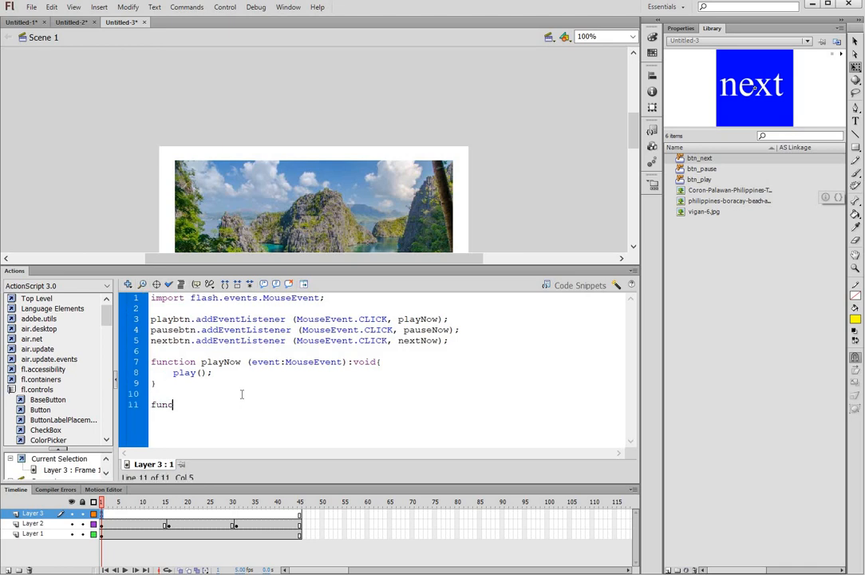
type("tion pauseNow (")
key("BackSpace")
type("event:MouseEvent")
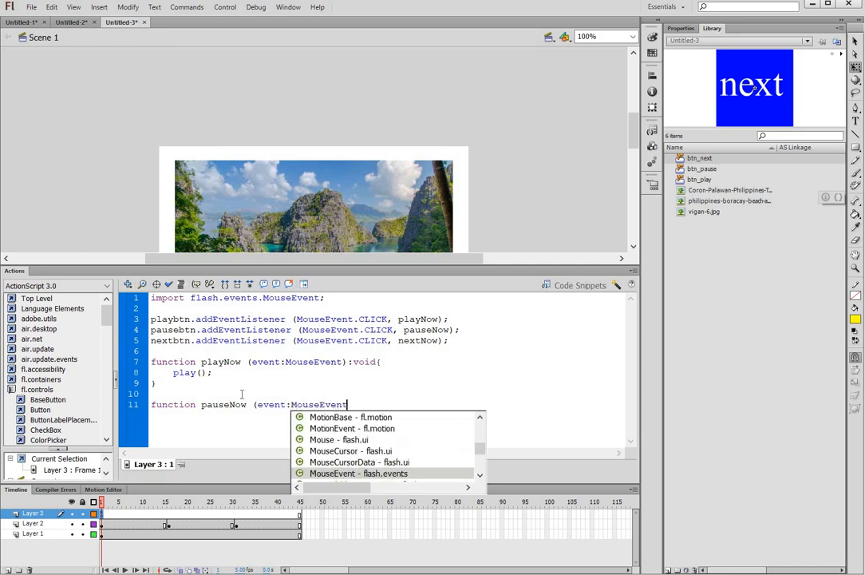
type("):void{")
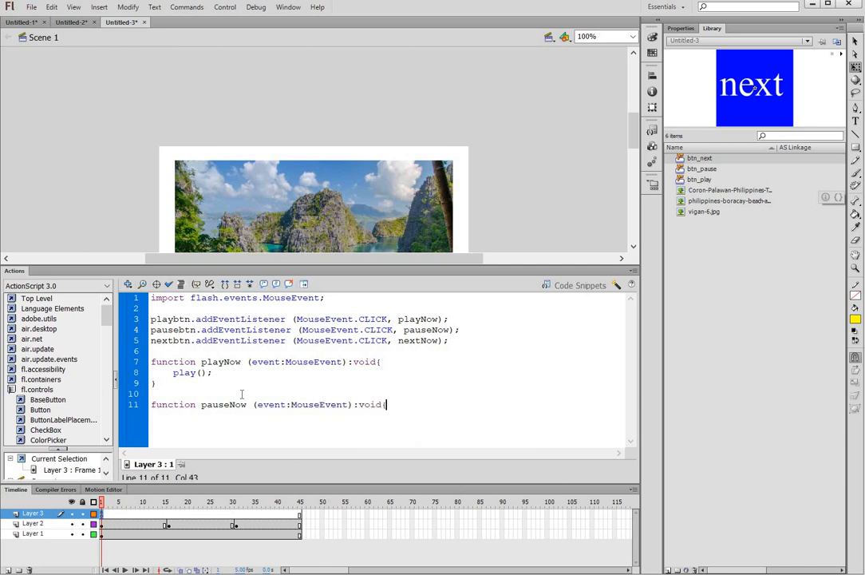
key("Return")
type("stop();")
Step: Define nextNow with if (currentFrame >= 1 && currentFrame <= 15) calling gotoAndPlay(16)
key("Down")
key("Return")
key("Return")
type("function")
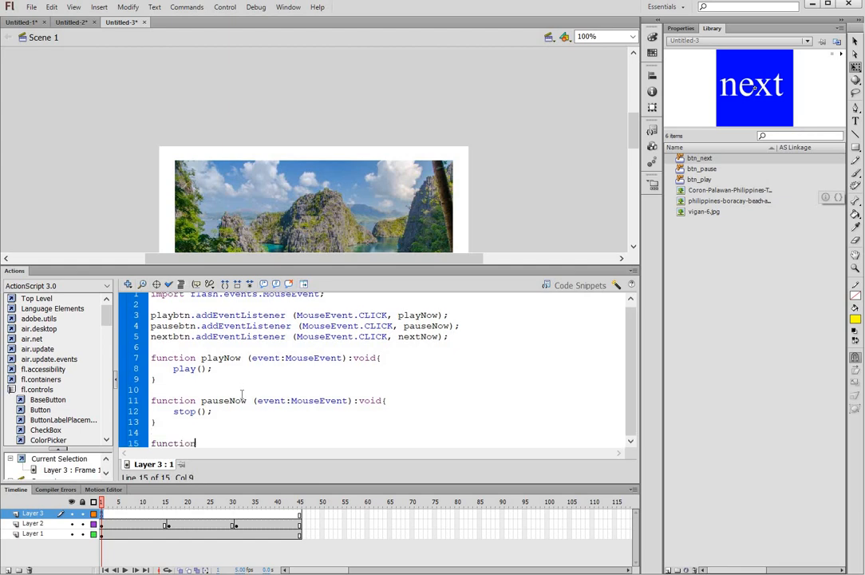
type(" nextNow(event:MouseEvent")
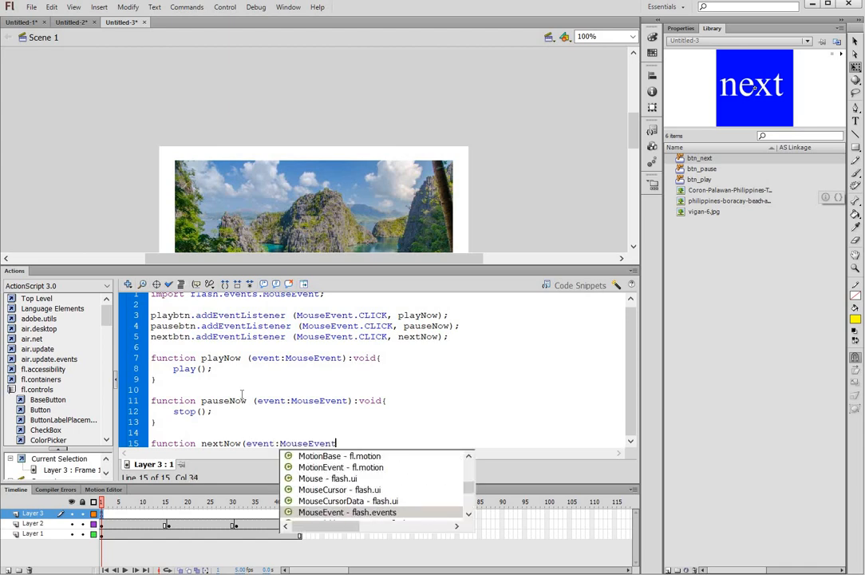
type("):void{")
key("Return")
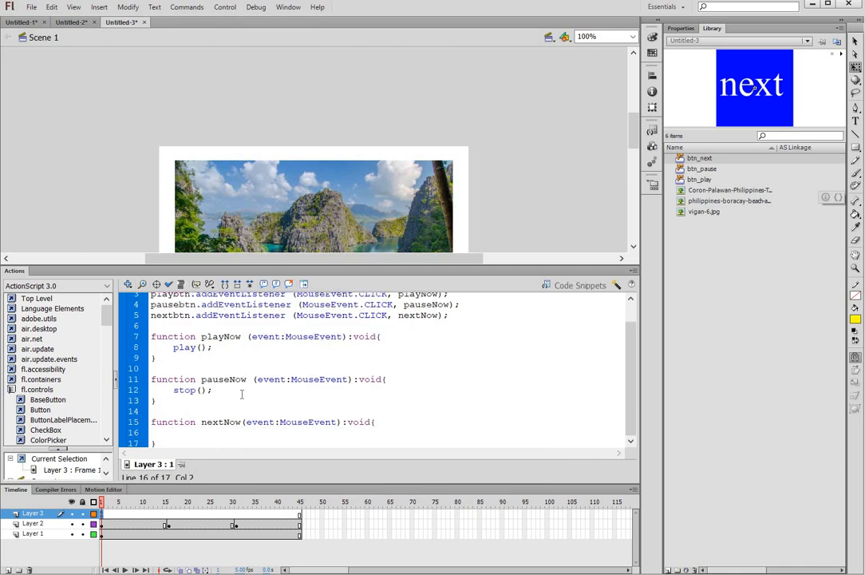
type("if (currentFrame >")
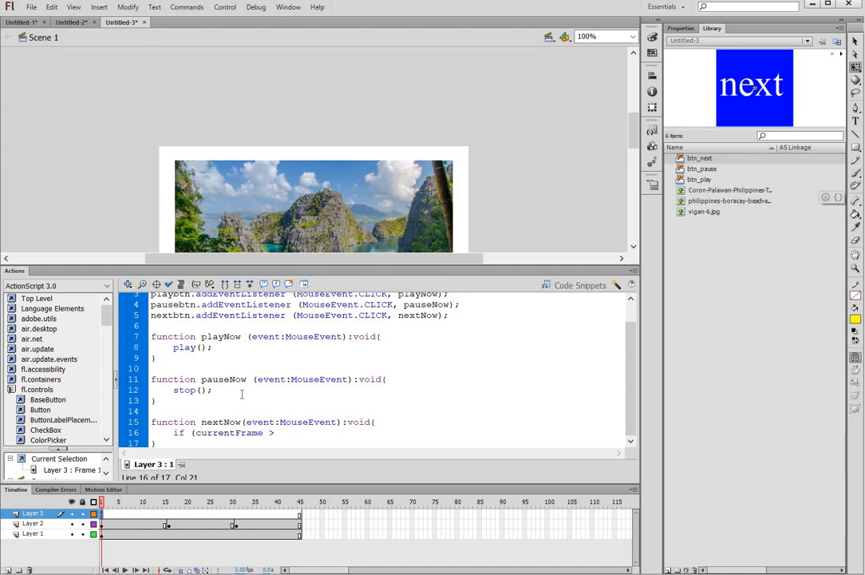
key("BackSpace")
type("= 1 && currentFrame <= 15")
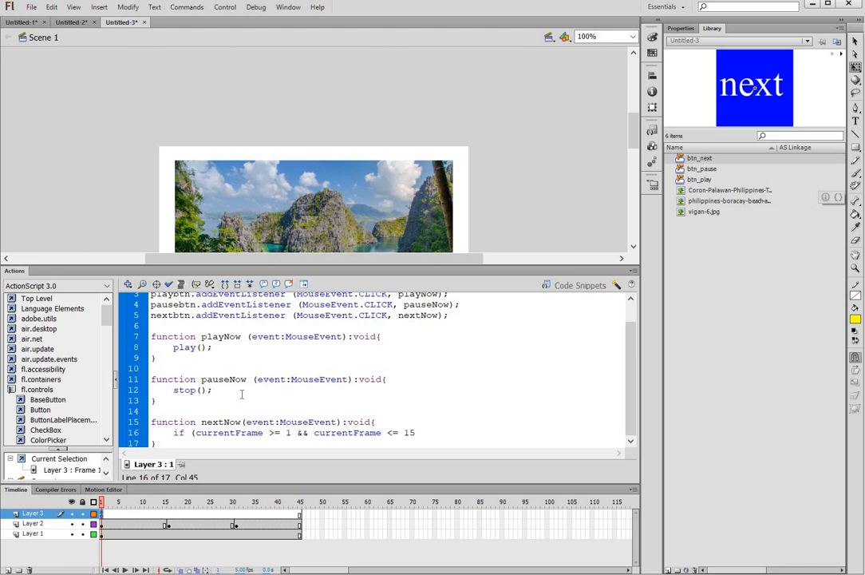
type("){")
key("Return")
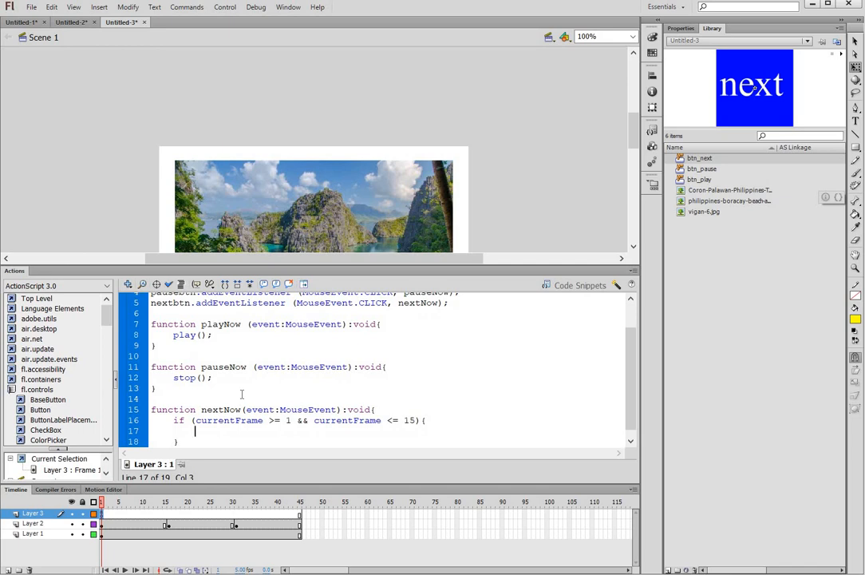
type("gotc")
type("And")
type("Play(")
type("16);")
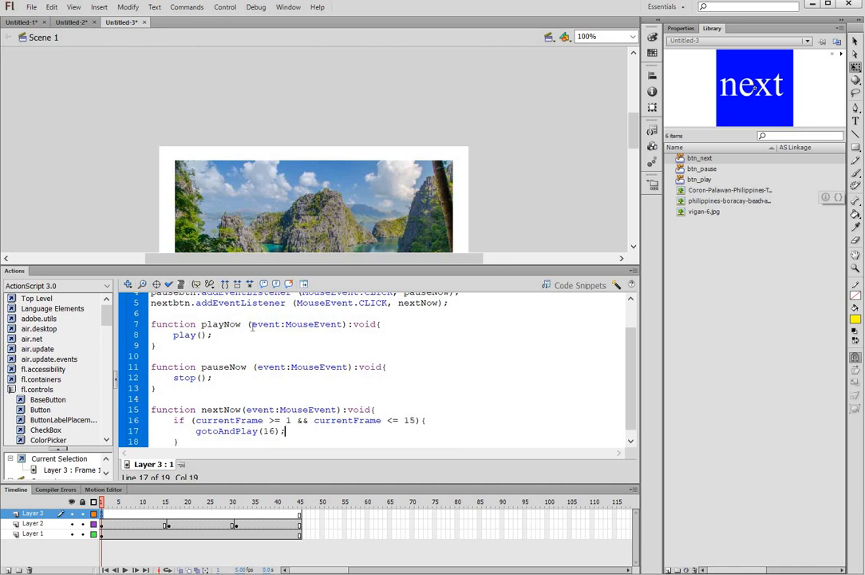
Step: Highlight the if block, currentFrame and gotoAndPlay(16) to explain each part
scroll(242, 364, "down", 1)
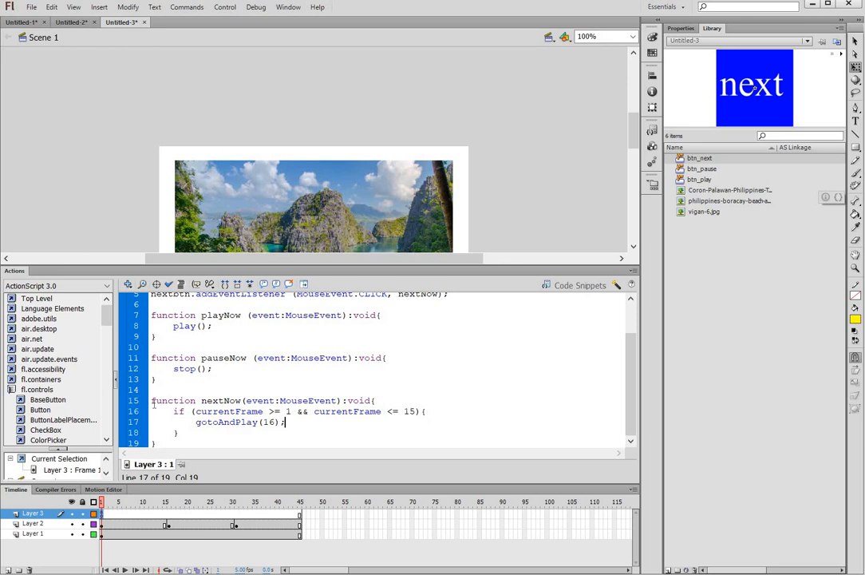
left_click_drag(175, 411, 201, 431)
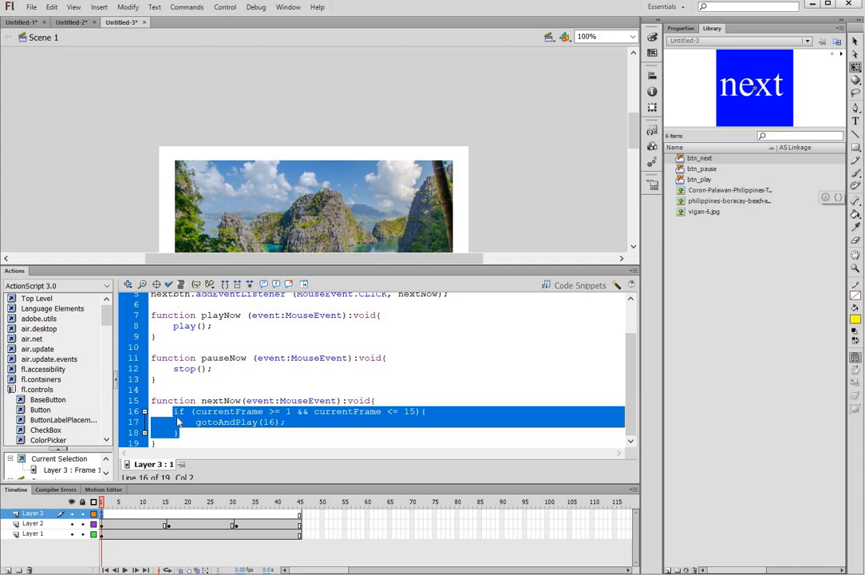
left_click(195, 422)
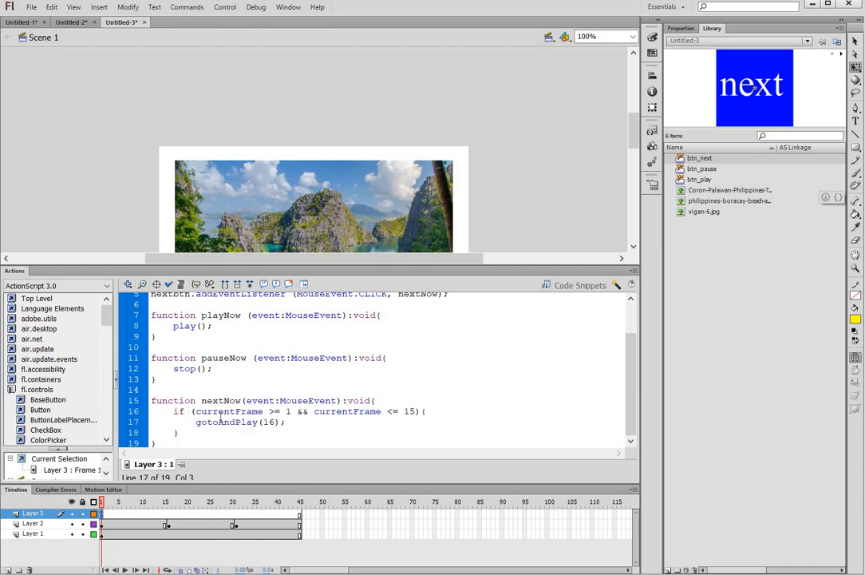
left_click_drag(195, 412, 262, 414)
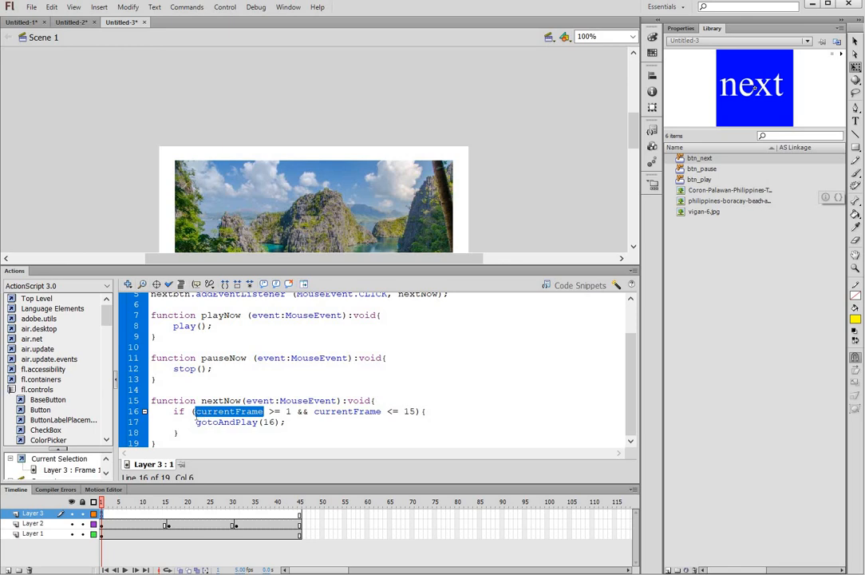
left_click(195, 412)
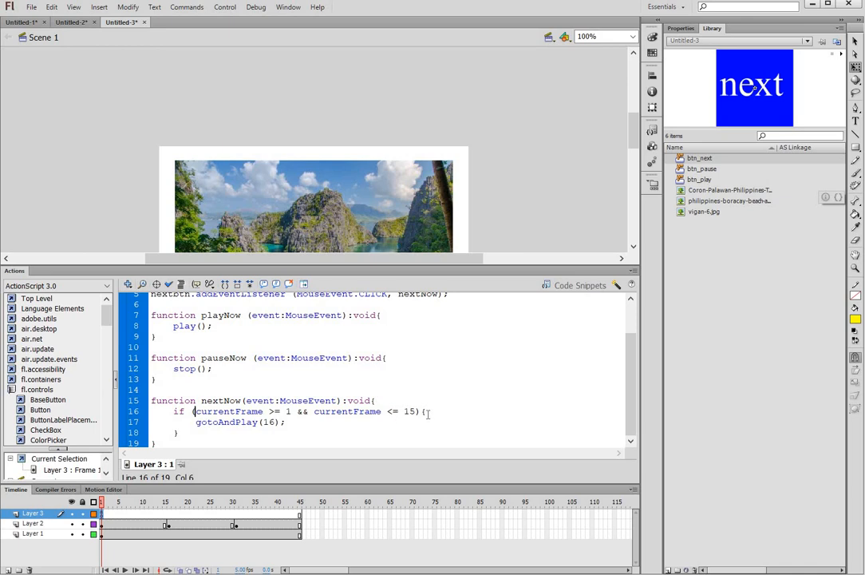
left_click_drag(197, 421, 306, 425)
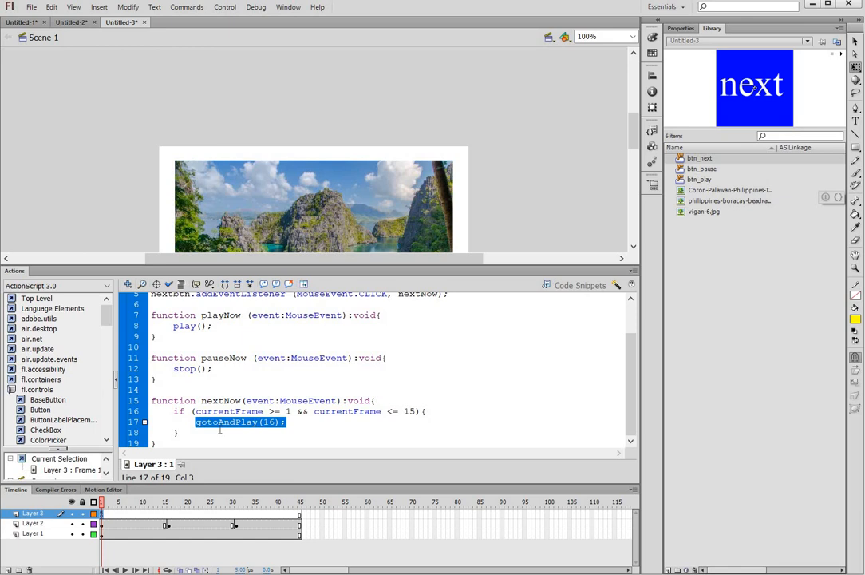
left_click(287, 432)
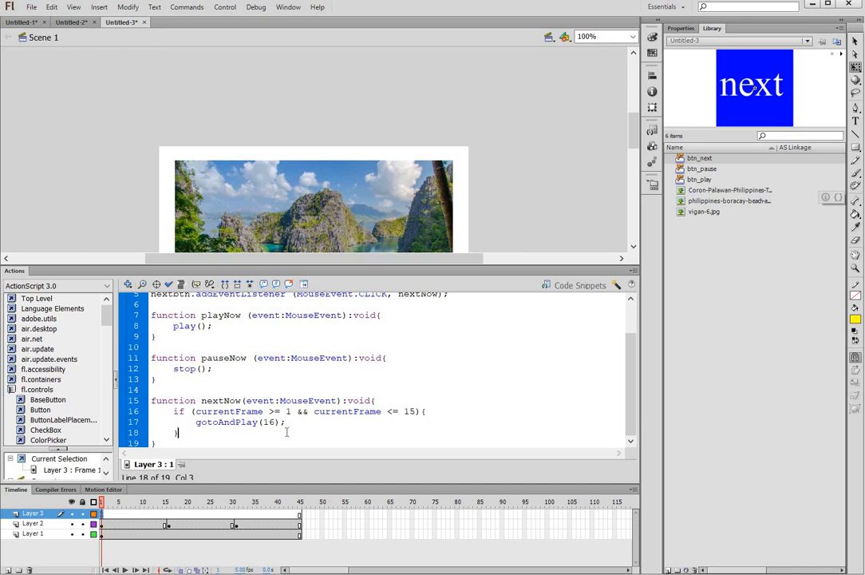
Step: Add else if (currentFrame >= 16 && currentFrame <= 30) calling gotoAndPlay(31)
type("else if (currentFrame >= 16")
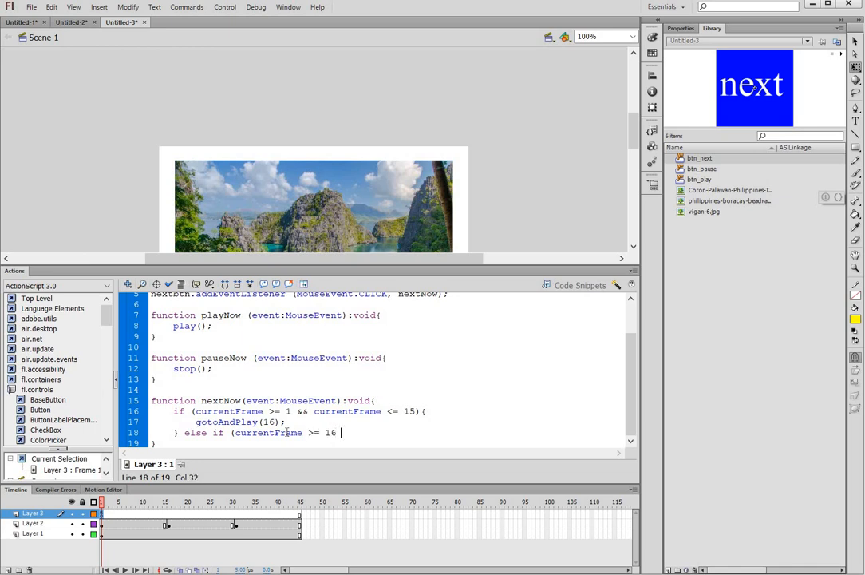
type(" && currentFrame <")
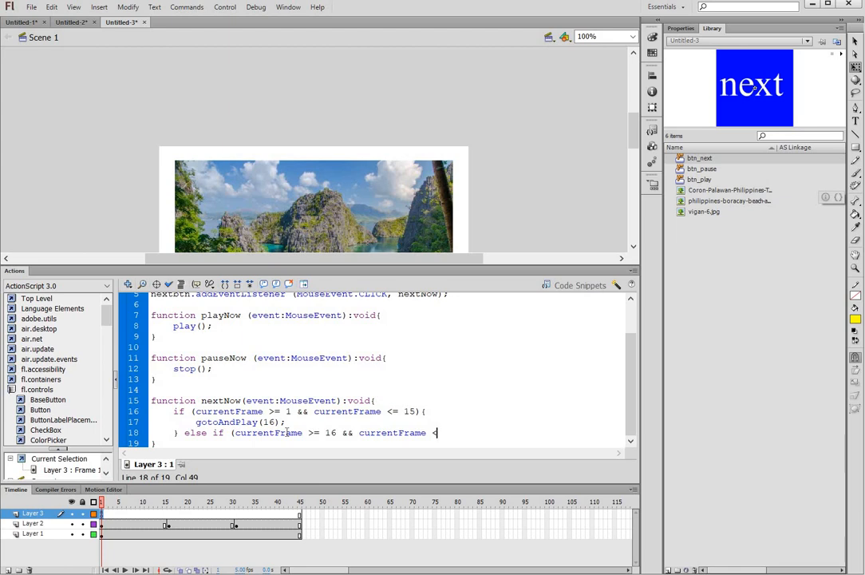
type("= 30){")
key("Return")
type("got")
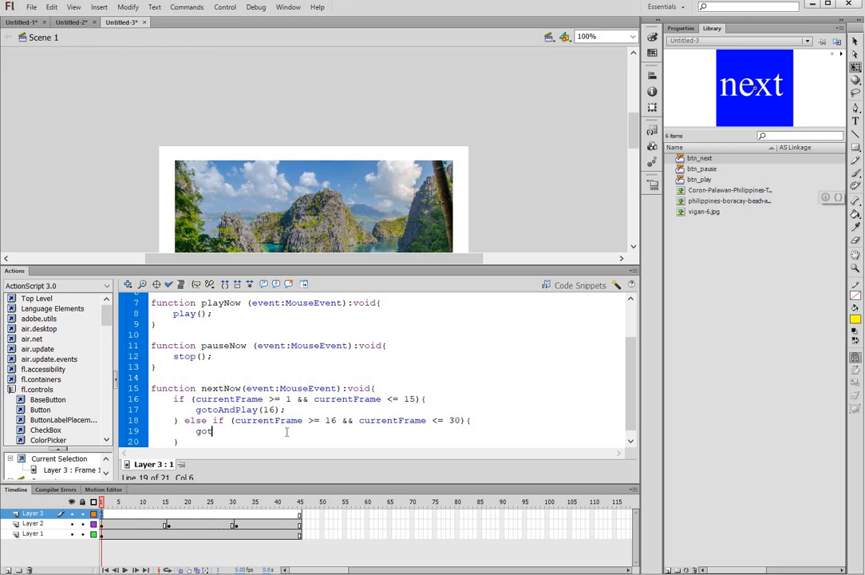
type("oAndPlay(31);")
Step: Add a final else block that calls gotoAndPlay(1)
key("Down")
type("else")
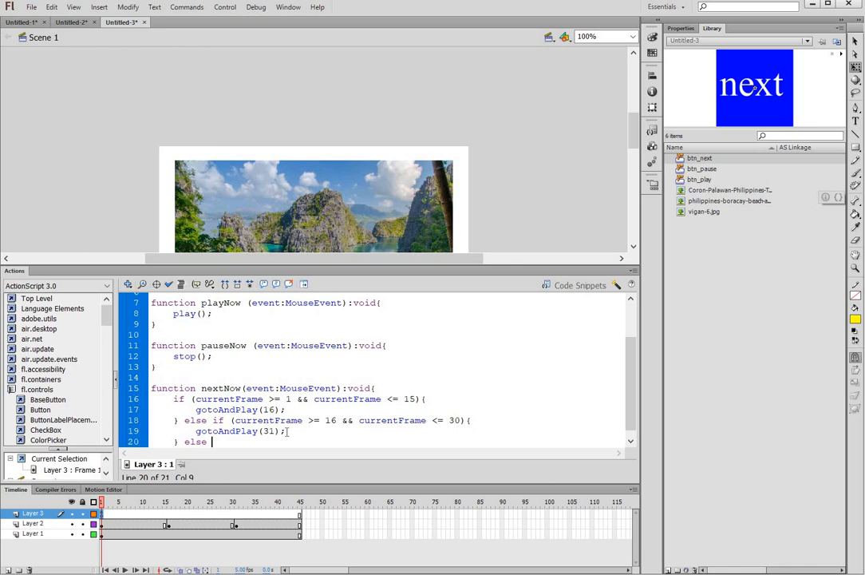
type("{")
key("Return")
type("goto")
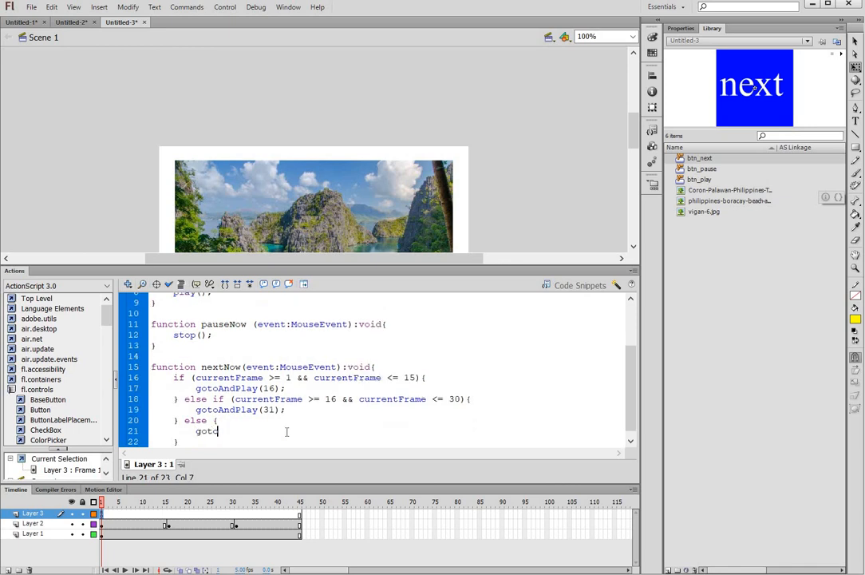
type("AndPlay(1);")
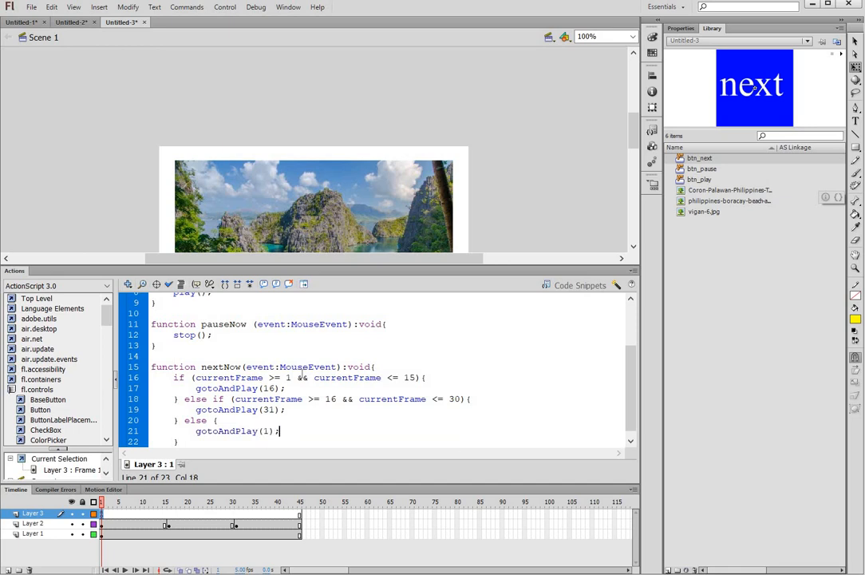
scroll(302, 375, "down", 1)
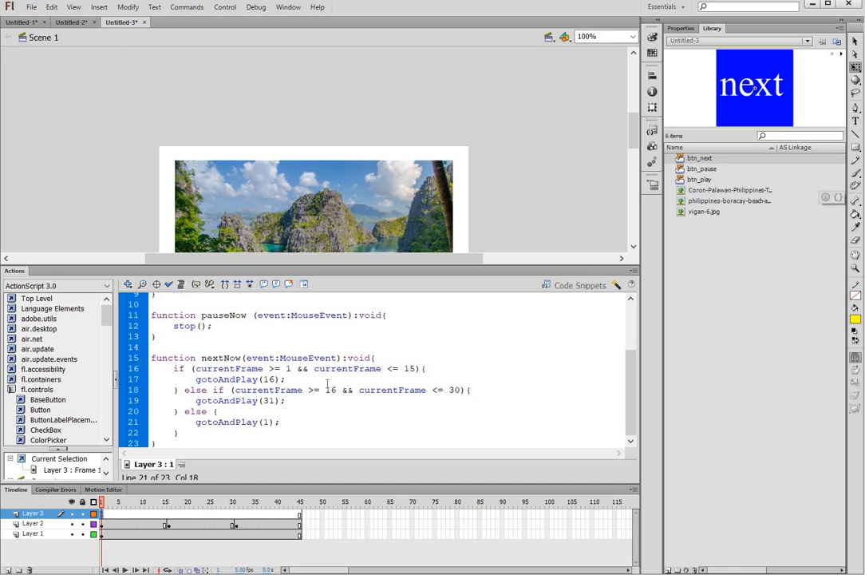
Step: Test the scene via Control > Test Scene, revealing error 1120 for undefined nextbtn
scroll(340, 377, "up", 3)
scroll(340, 380, "down", 2)
scroll(369, 393, "up", 2)
scroll(368, 393, "down", 3)
scroll(511, 181, "down", 3)
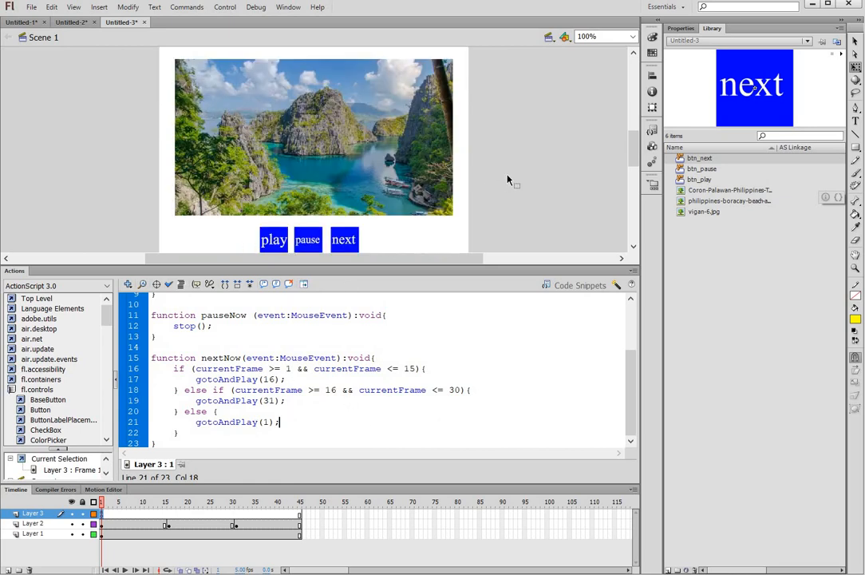
left_click(225, 7)
left_click(267, 113)
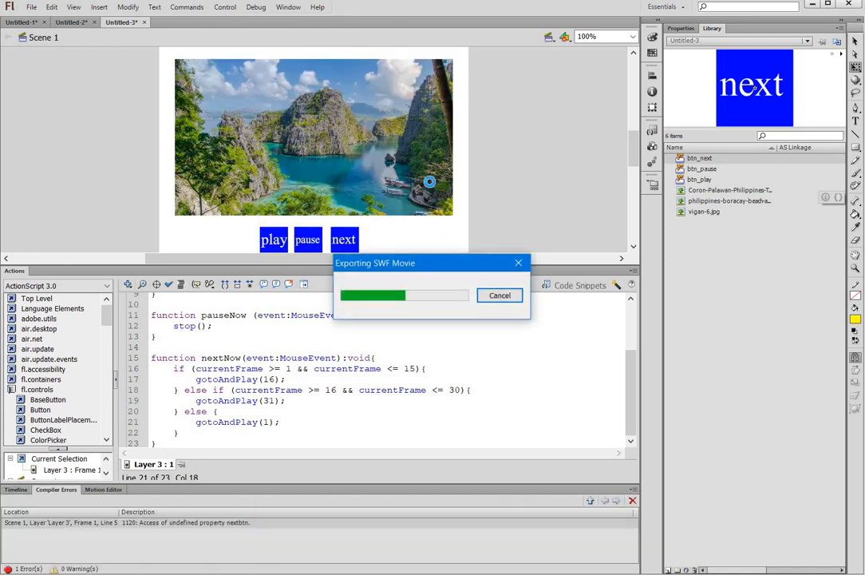
Step: Give the next button on stage the instance name nextbtn
left_click(17, 490)
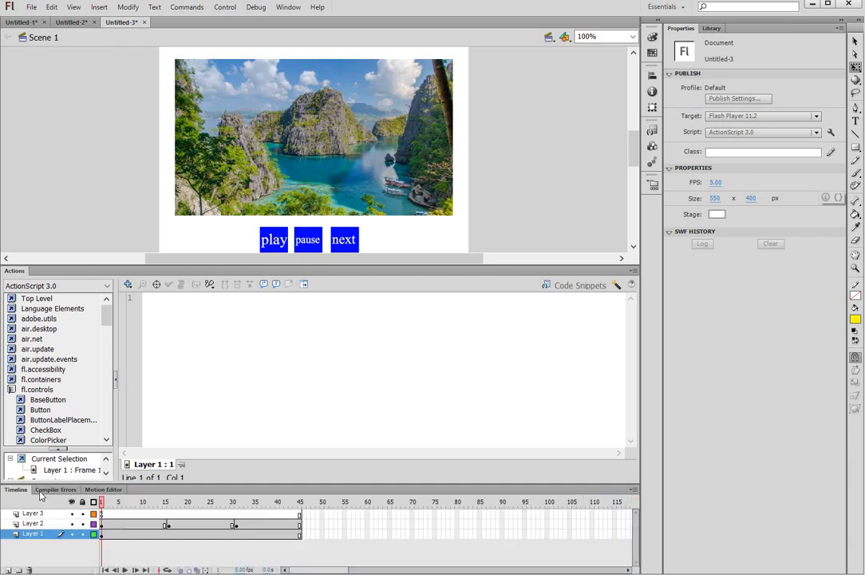
left_click(343, 239)
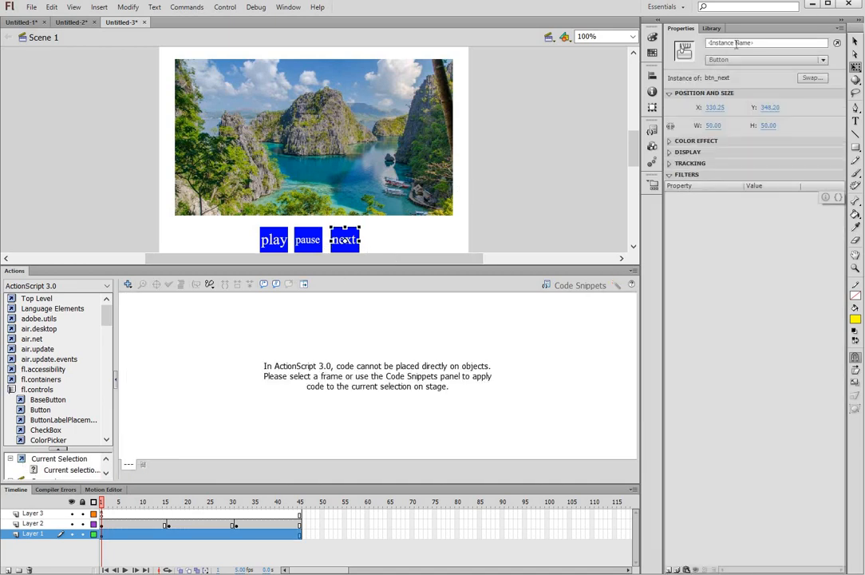
left_click(736, 44)
type("nextbtn")
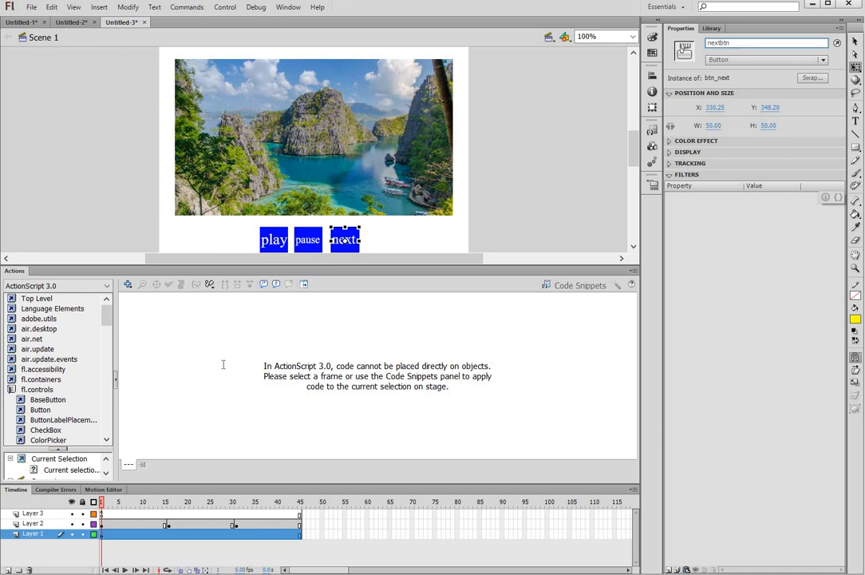
left_click(506, 129)
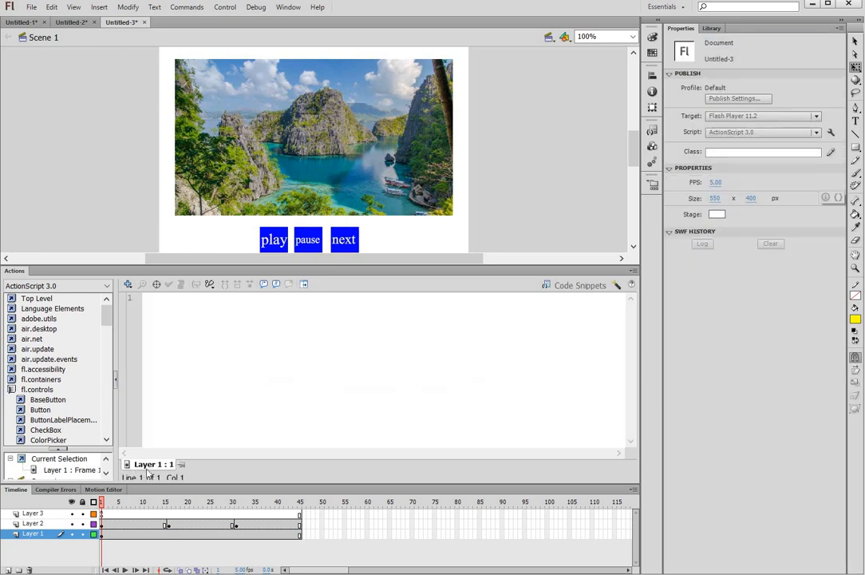
Step: Retest the scene and click next repeatedly to cycle through the photos
left_click(102, 513)
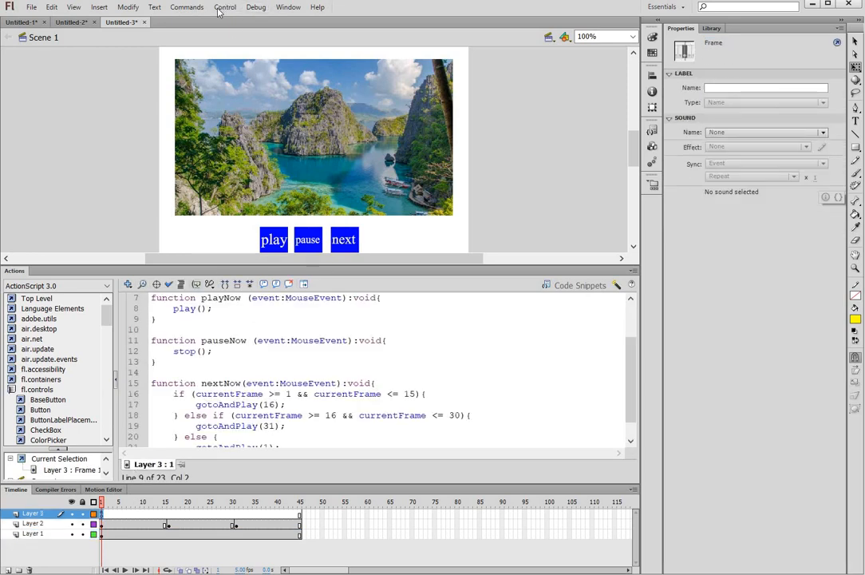
left_click(258, 111)
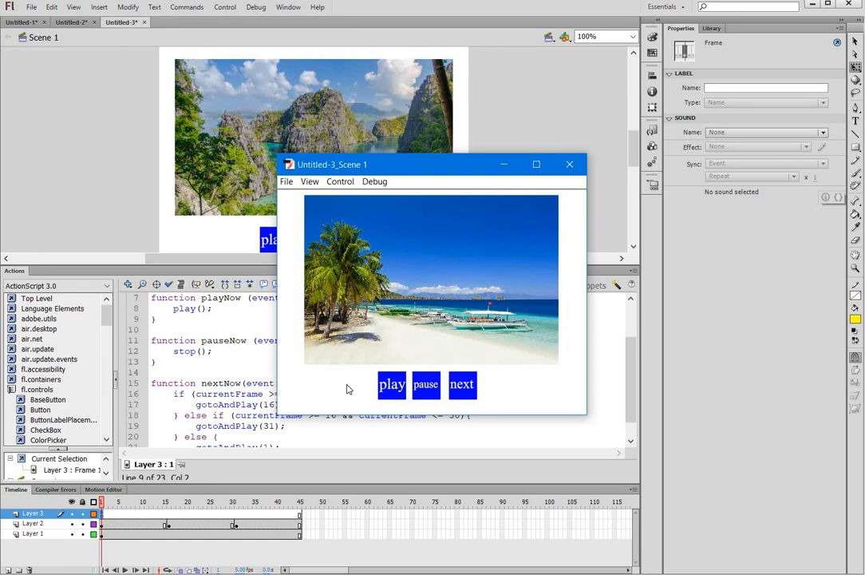
left_click(472, 396)
left_click(473, 392)
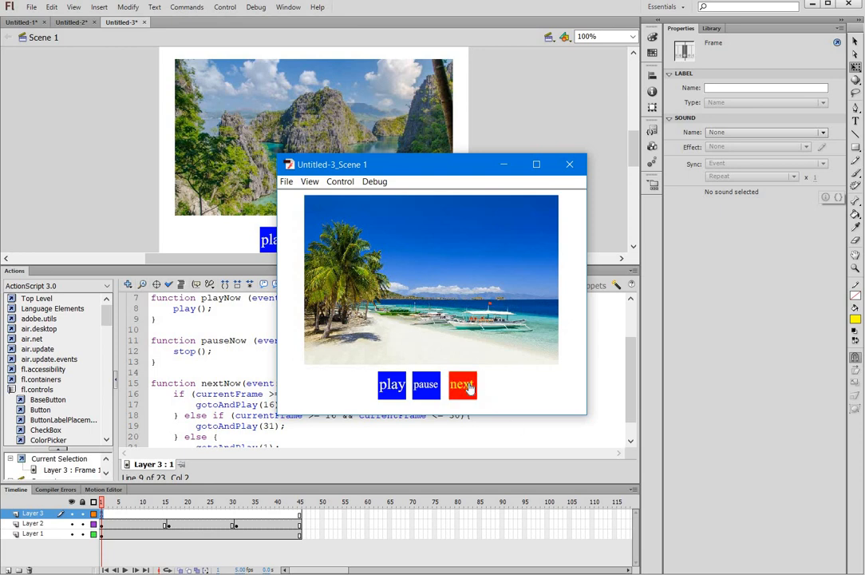
left_click(471, 391)
left_click(467, 389)
left_click(465, 384)
left_click(461, 385)
Step: Close the test preview window and deselect the frame
left_click(569, 165)
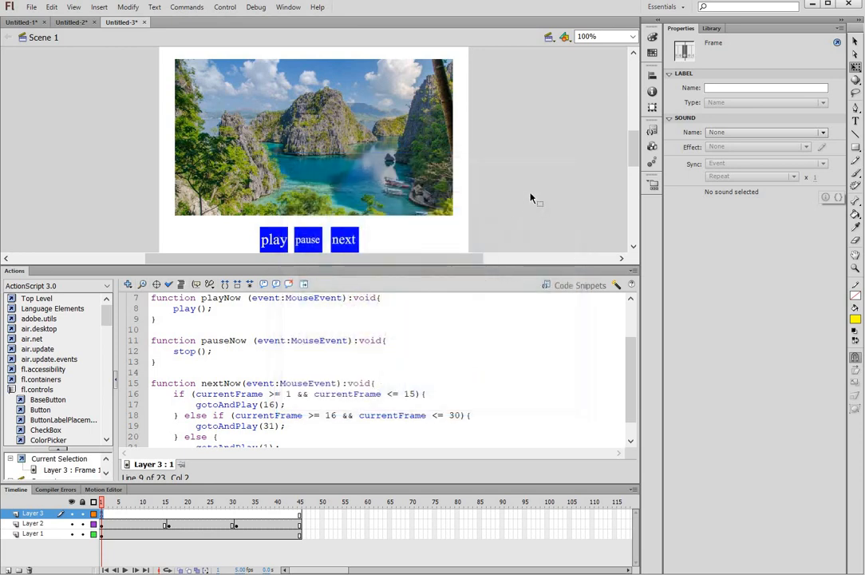
left_click(523, 210)
scroll(409, 352, "down", 1)
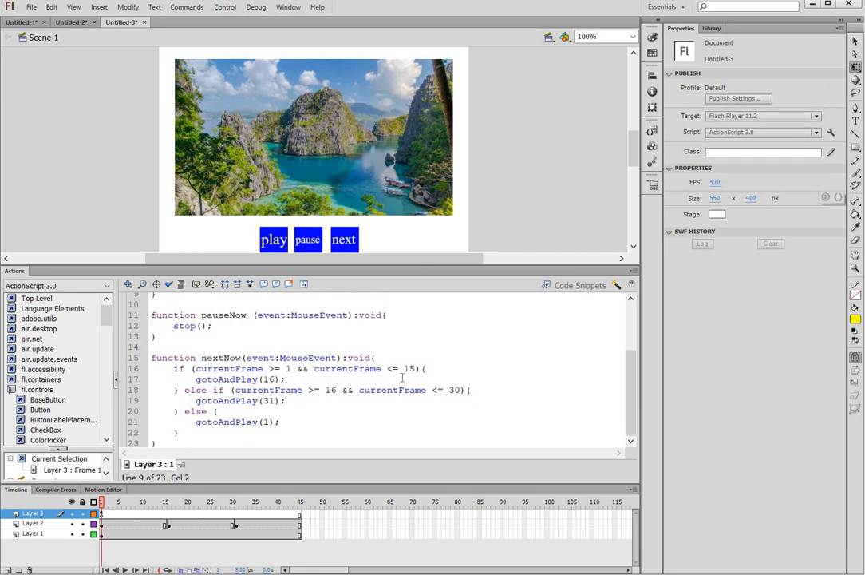
scroll(408, 369, "up", 3)
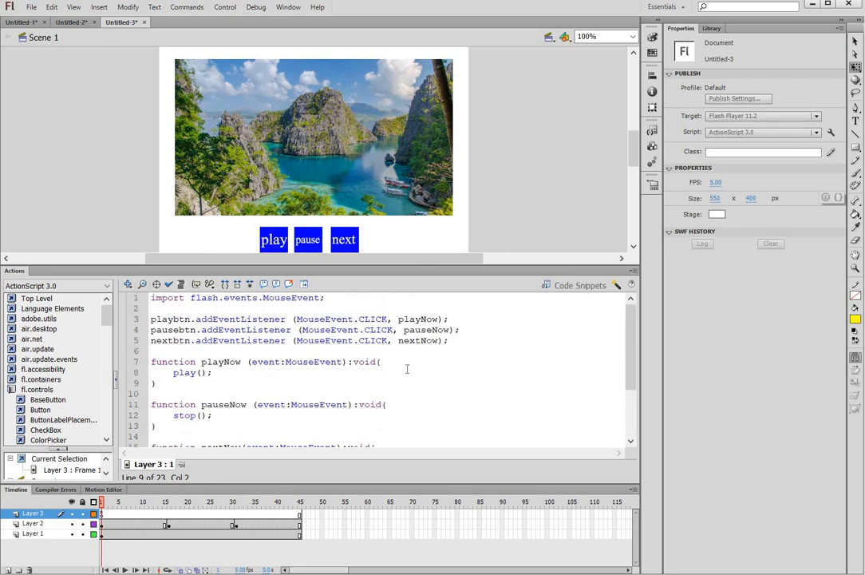